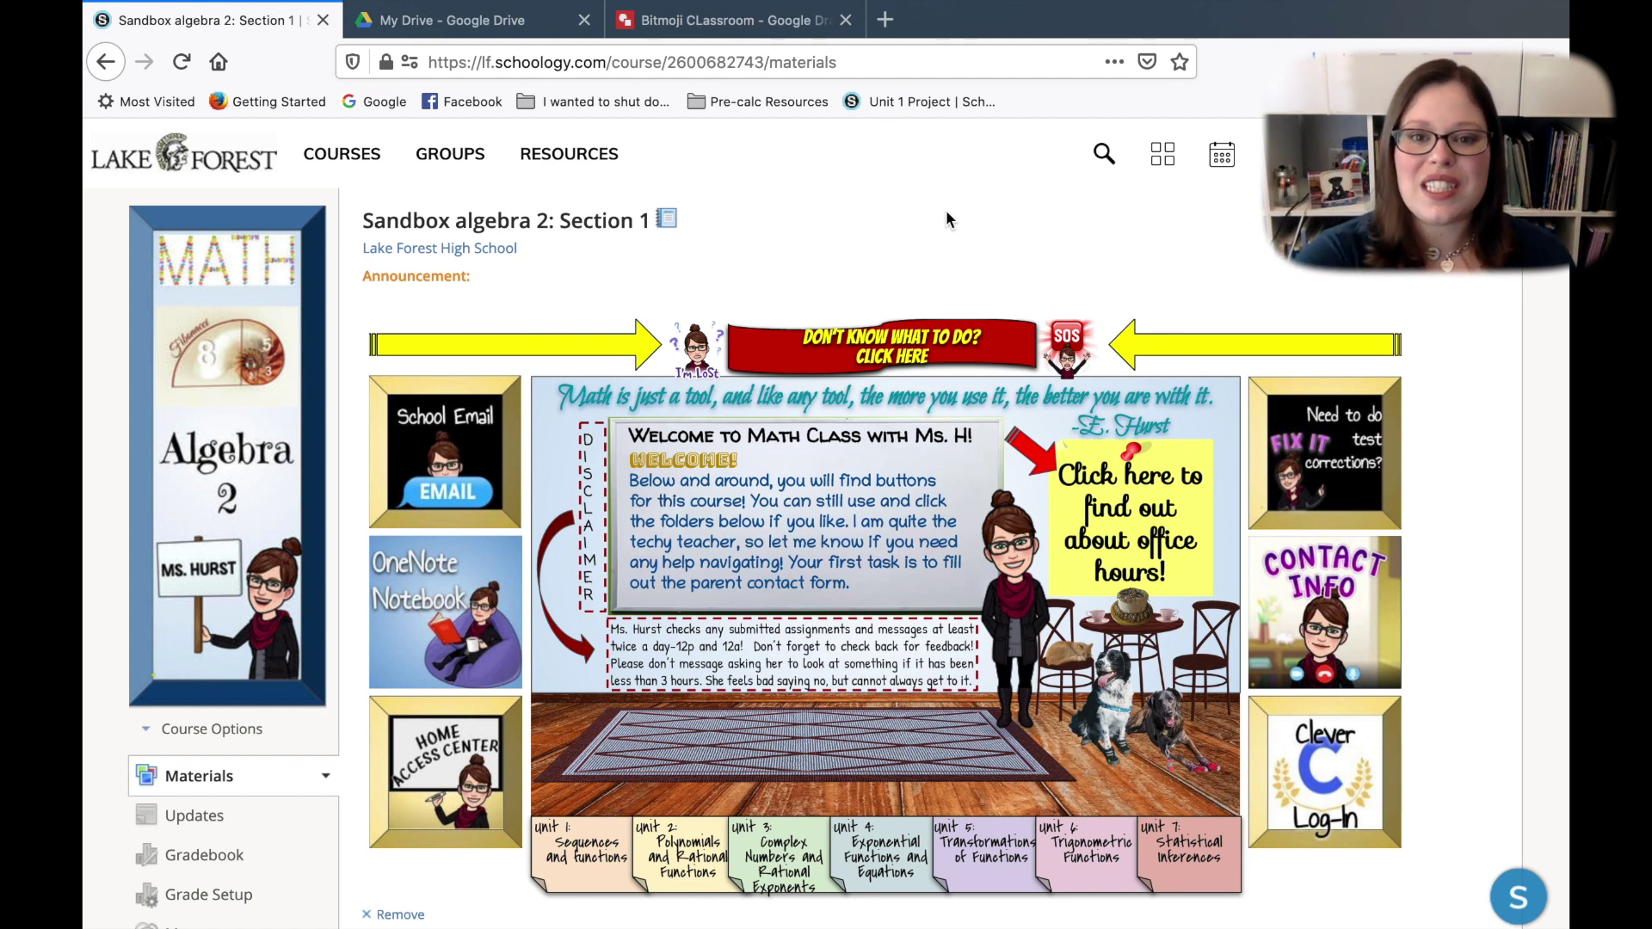
Show Google Drawings under New > More in Drive, then switch to the Bitmoji CLassroom drawing.
scroll(1046, 306, down, 1)
scroll(1046, 304, down, 1)
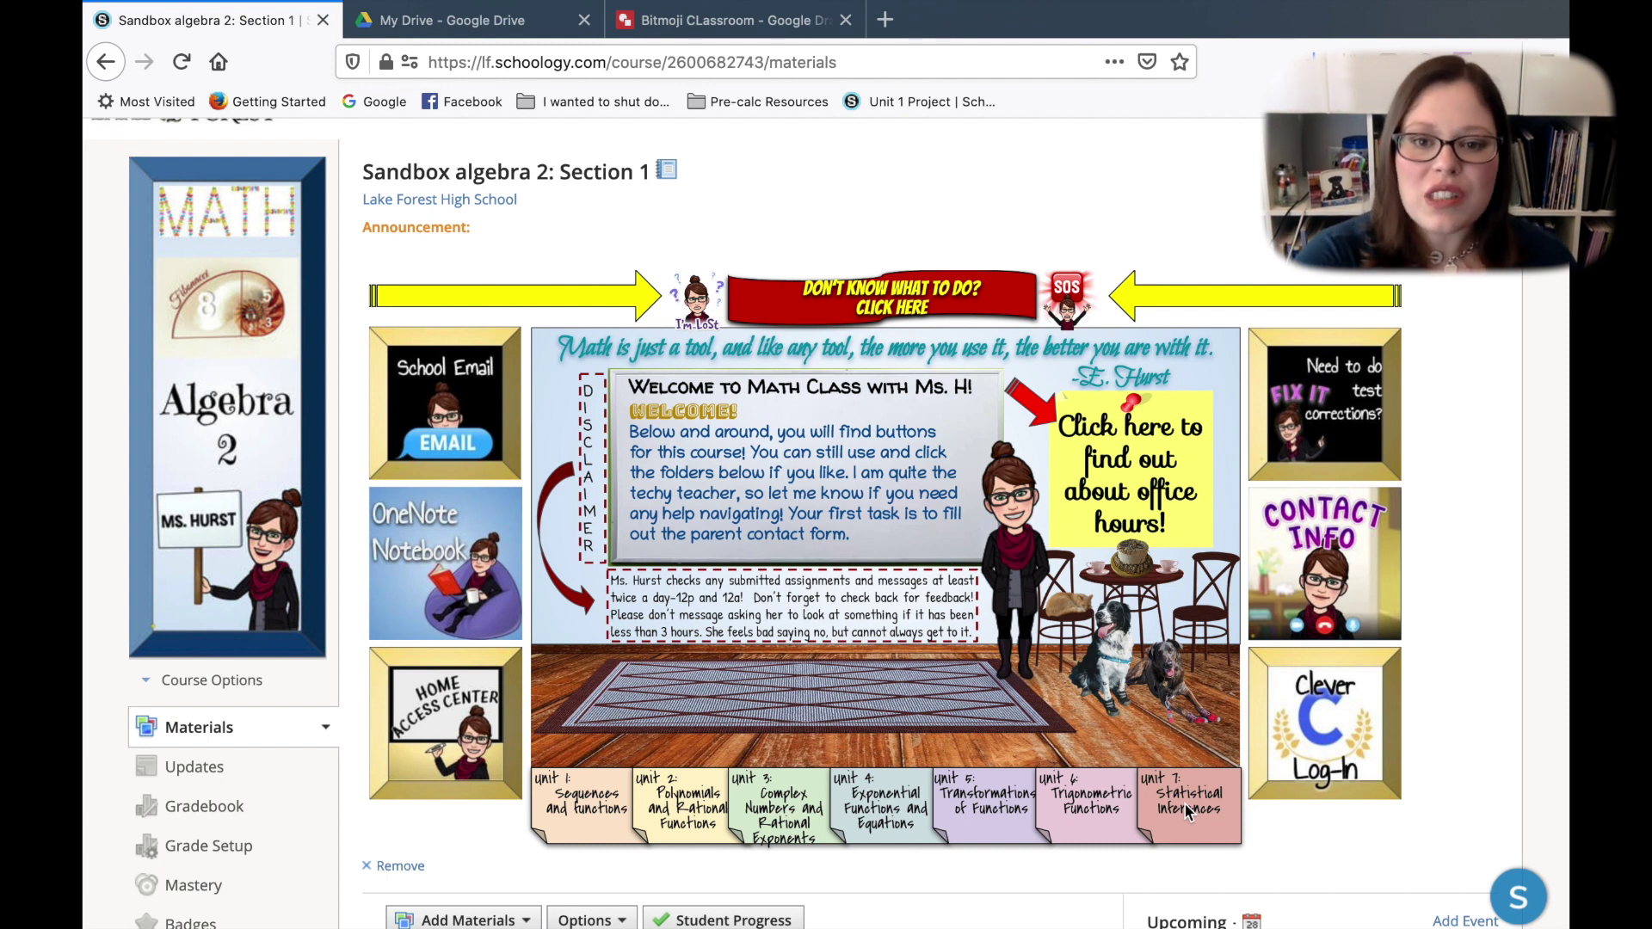
click(452, 20)
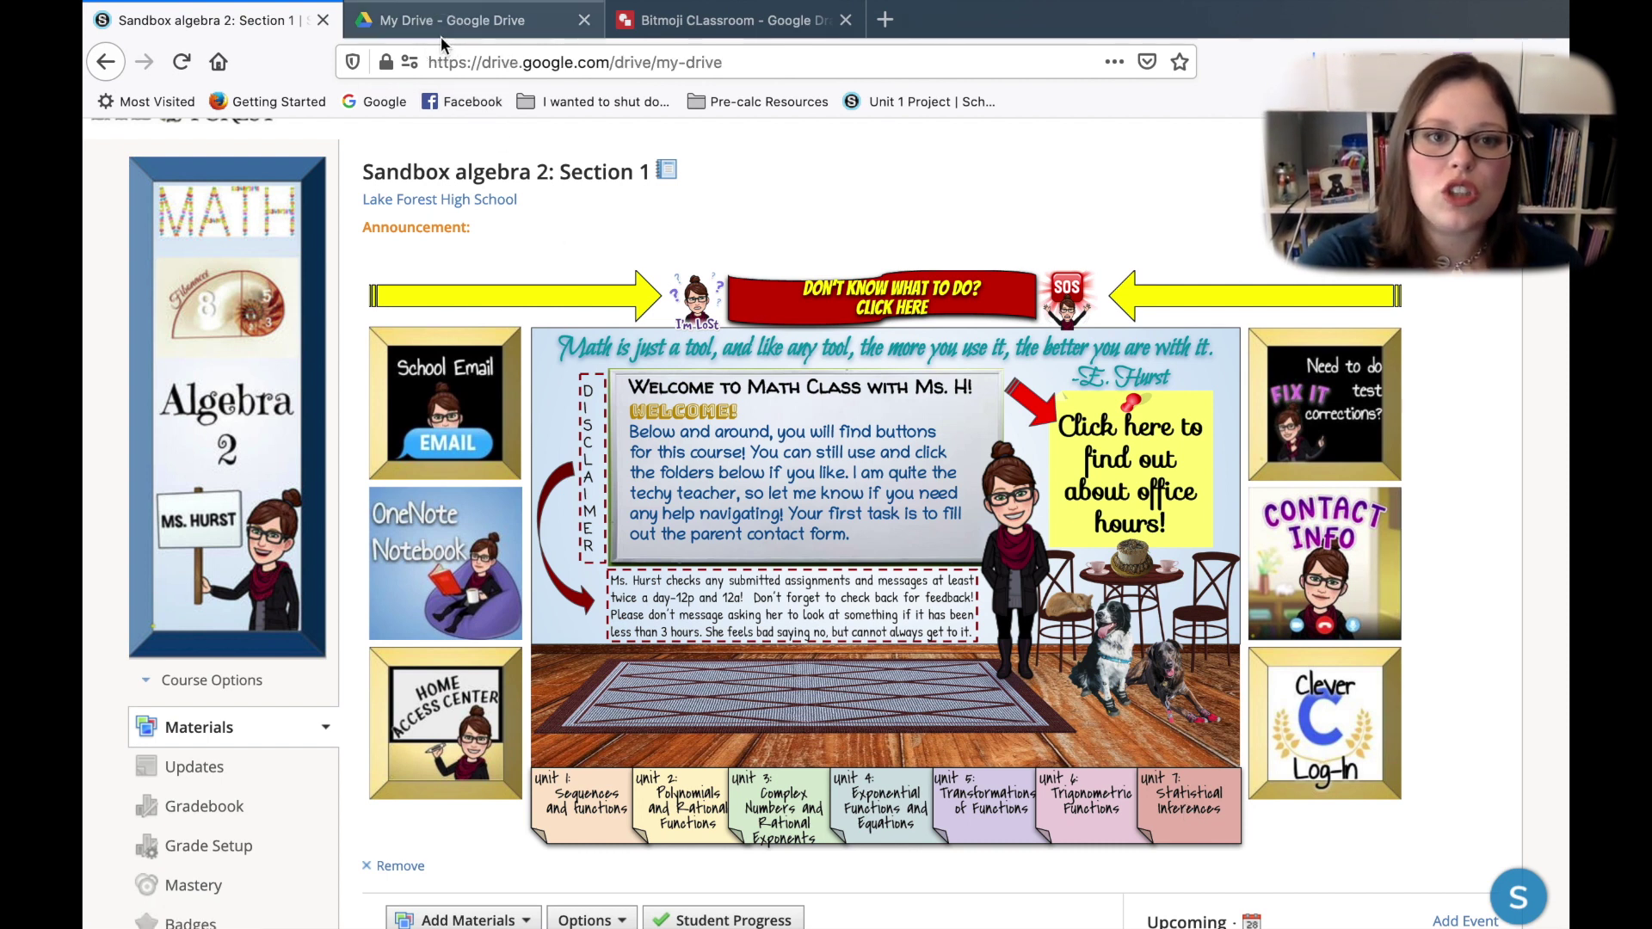
click(172, 257)
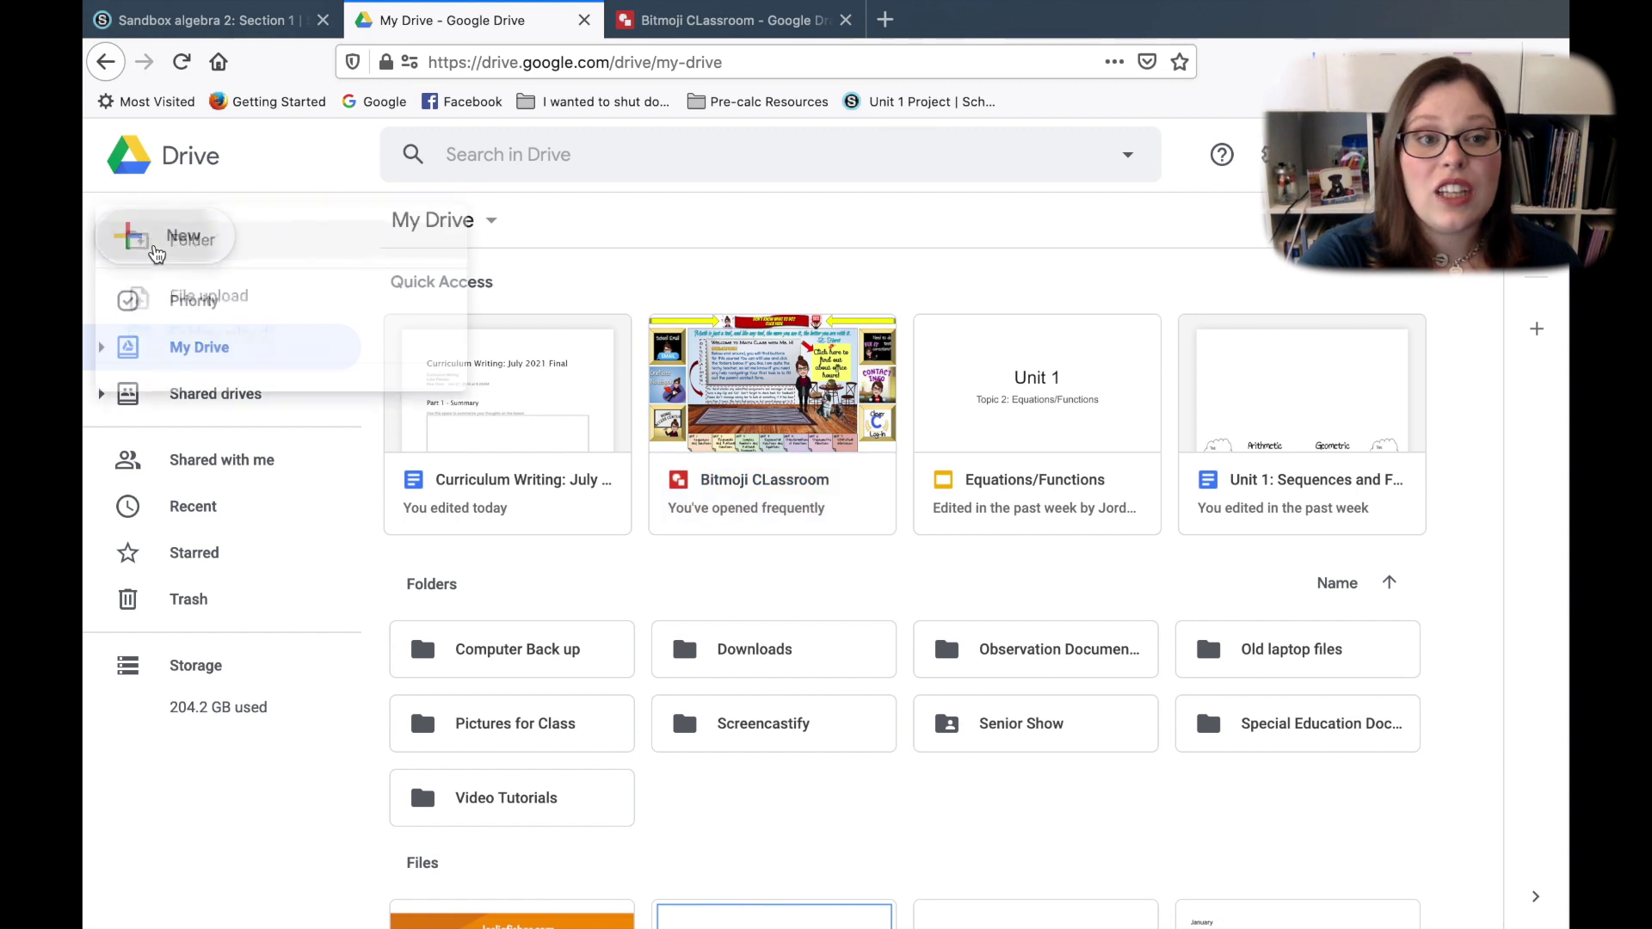
mouse_move(247, 516)
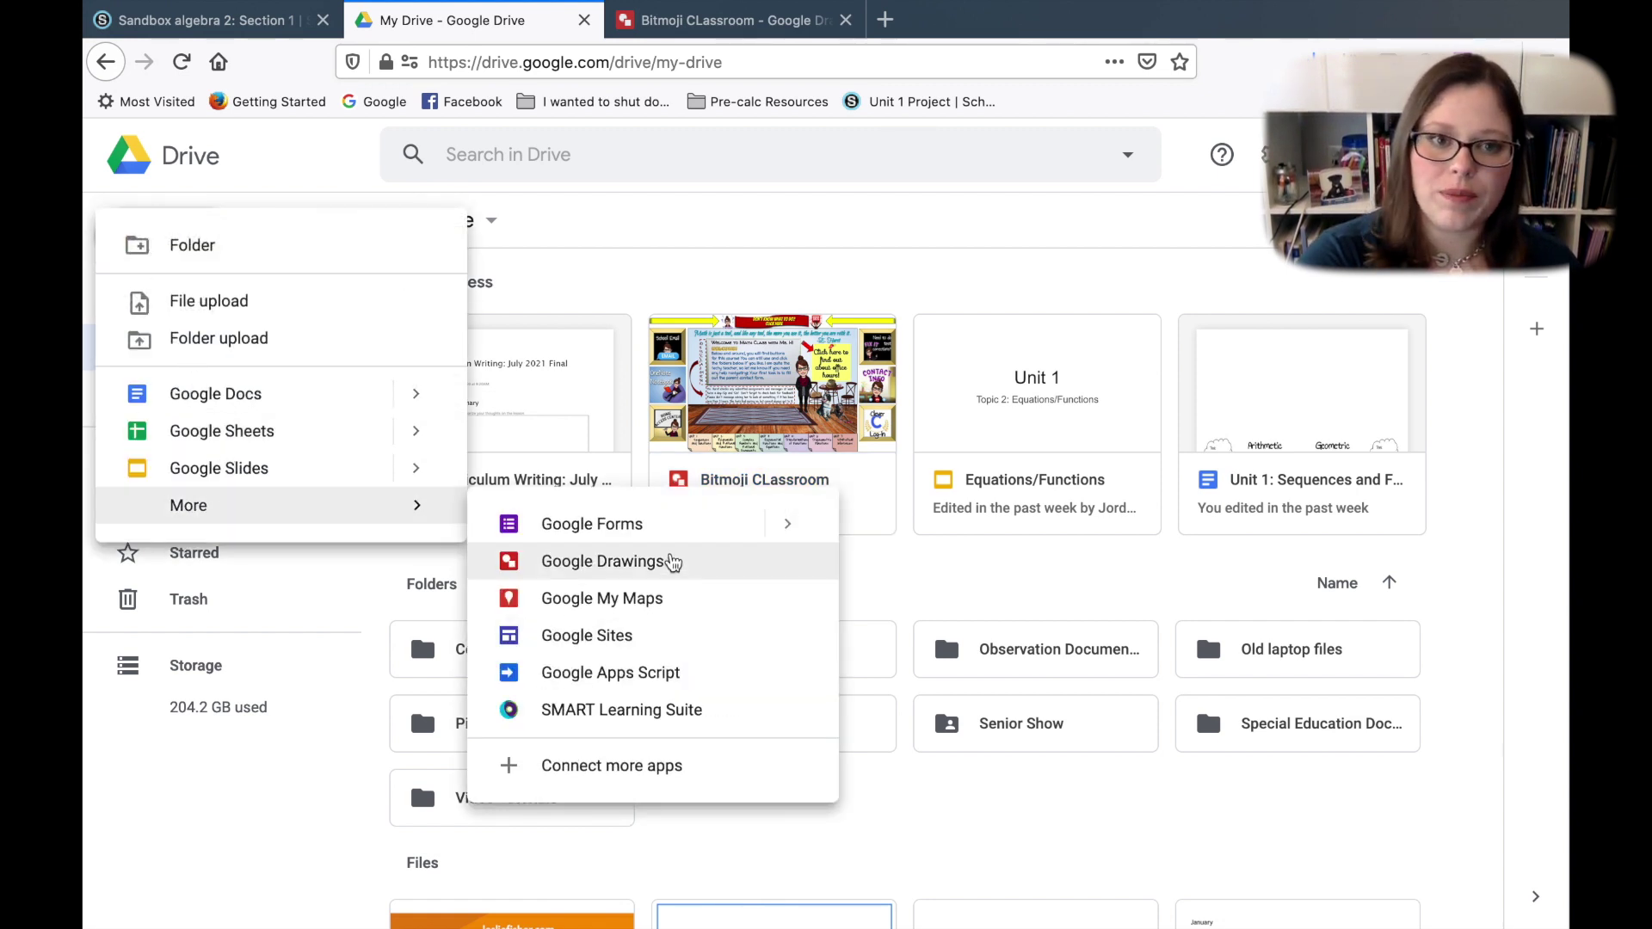
click(680, 24)
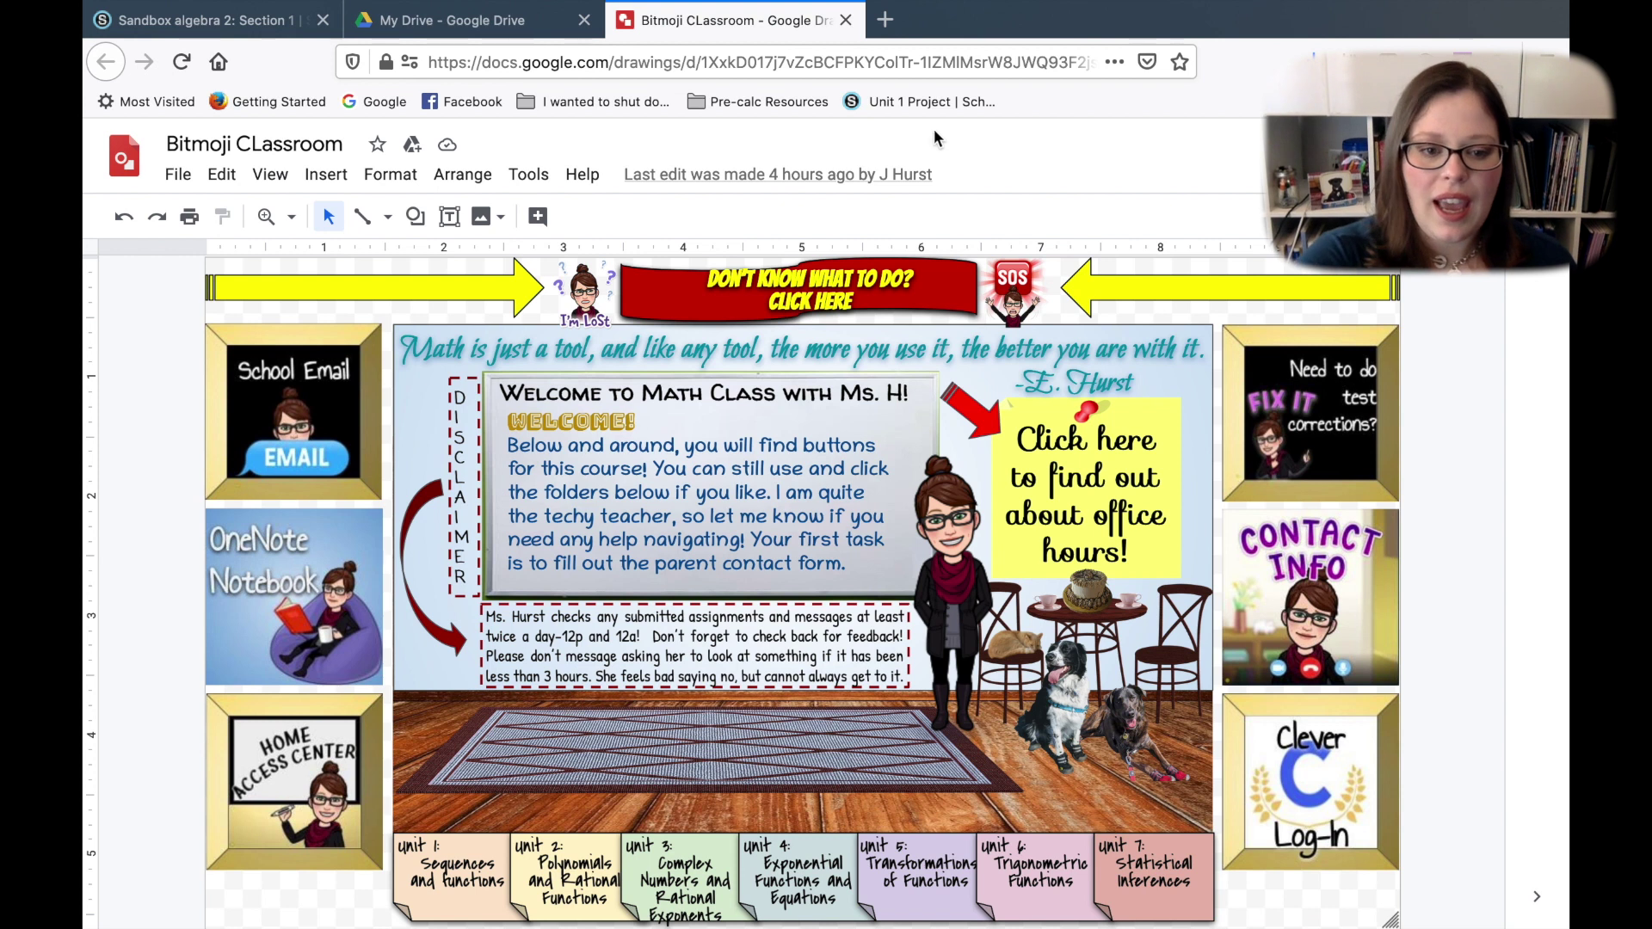
Check the existing links on the Home Access Center and OneNote Notebook images.
click(271, 792)
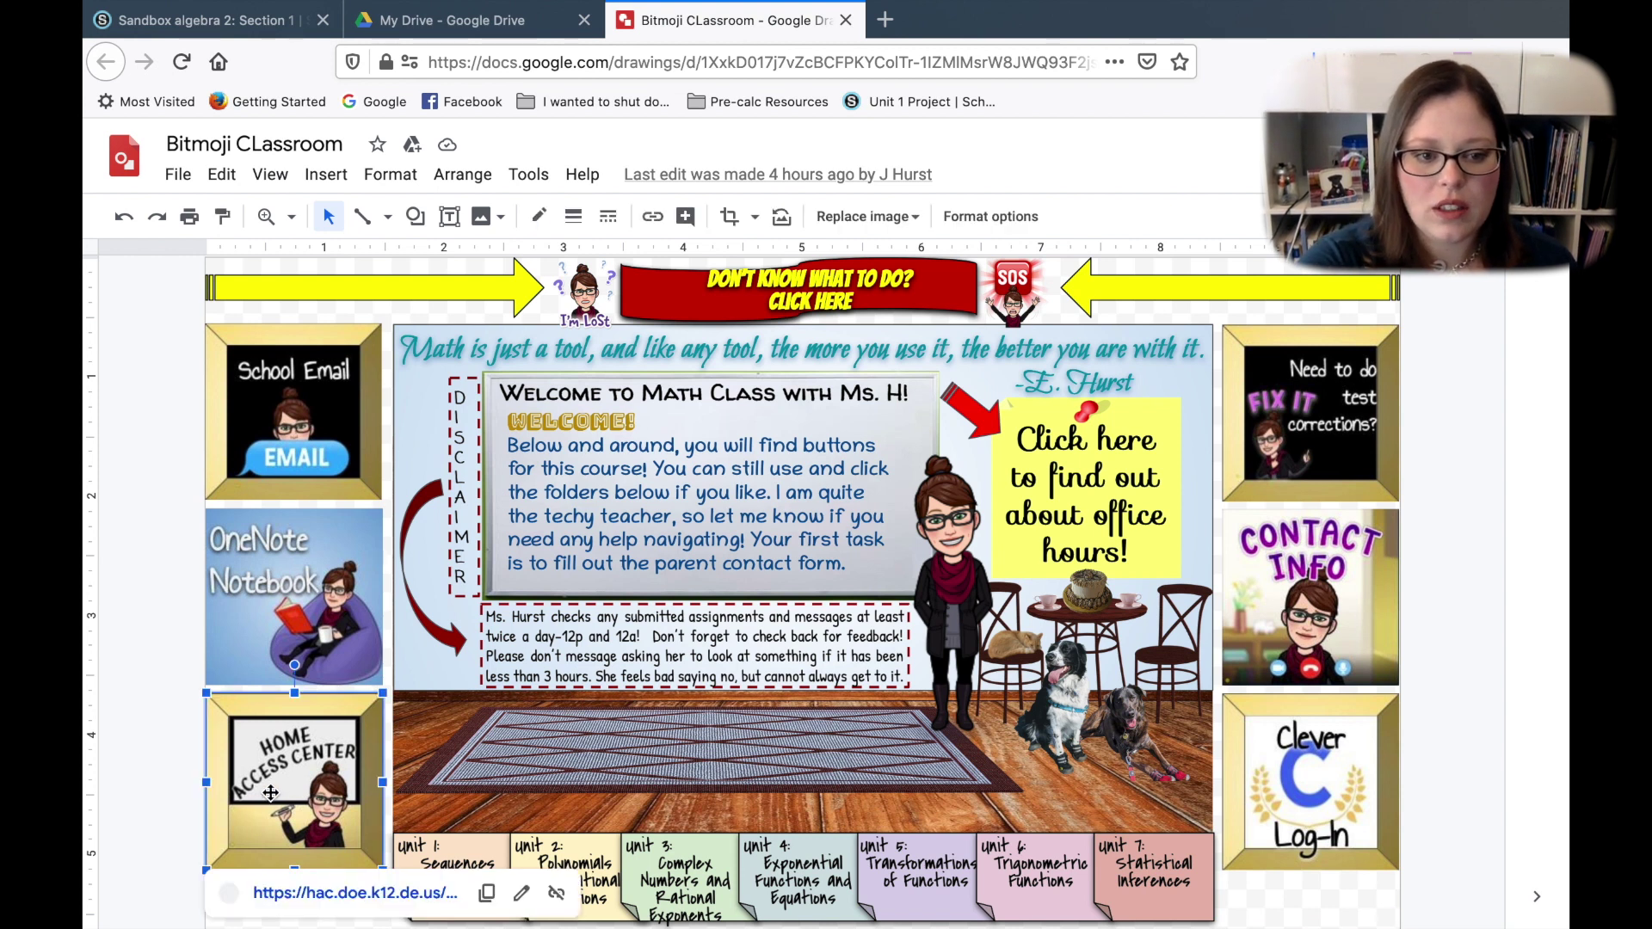
click(301, 656)
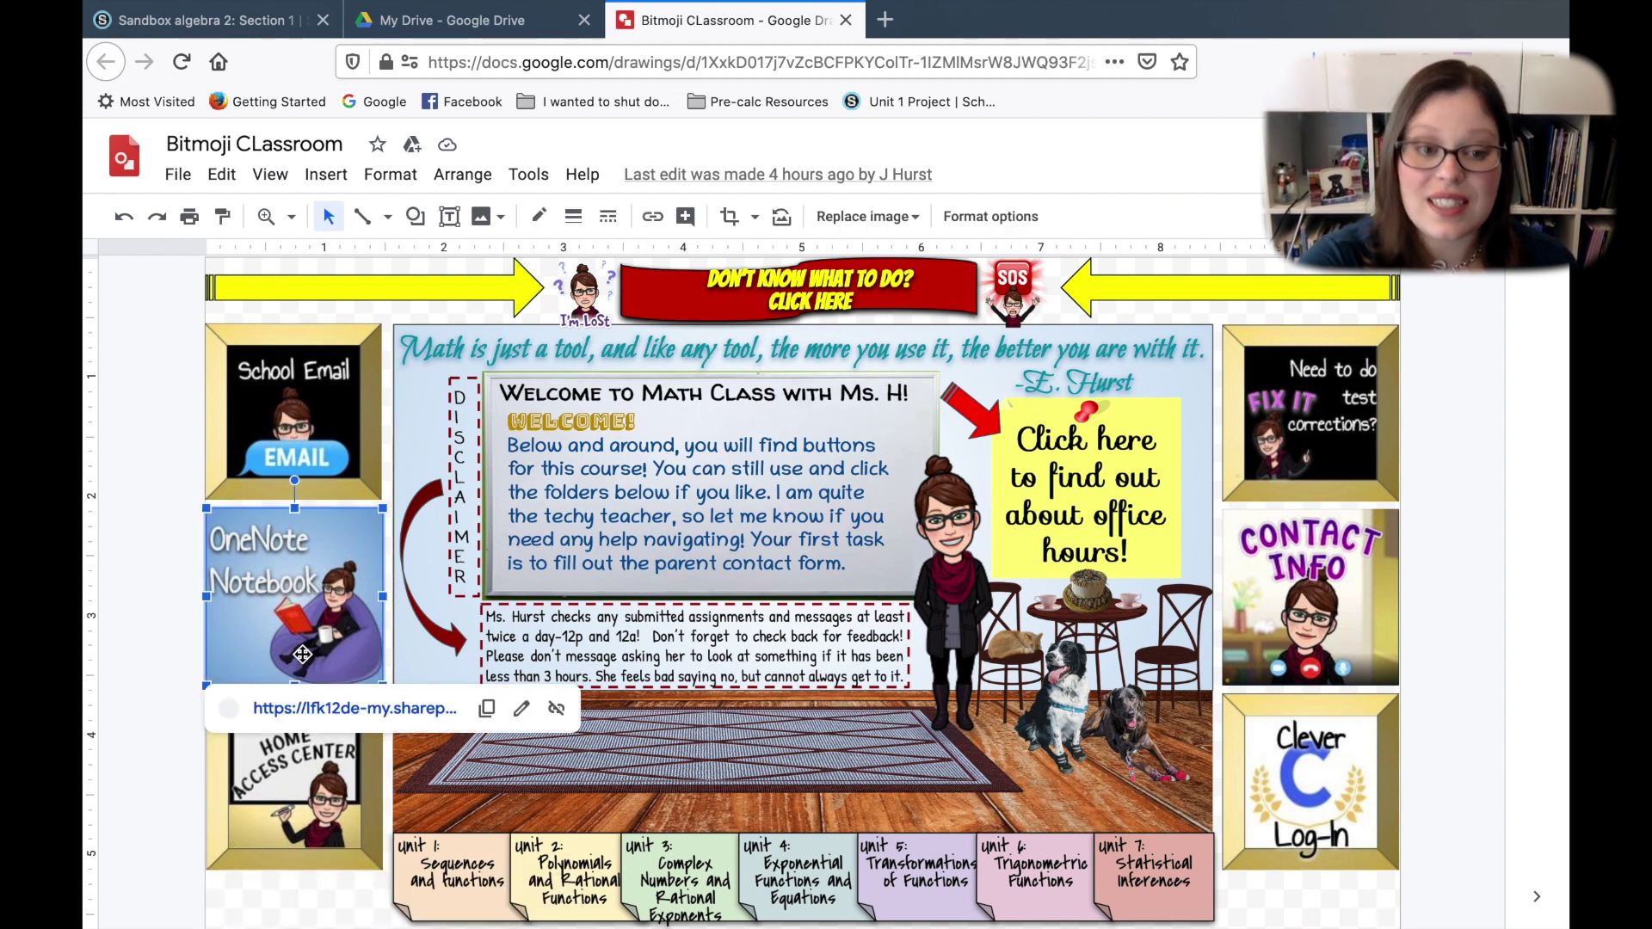
click(186, 593)
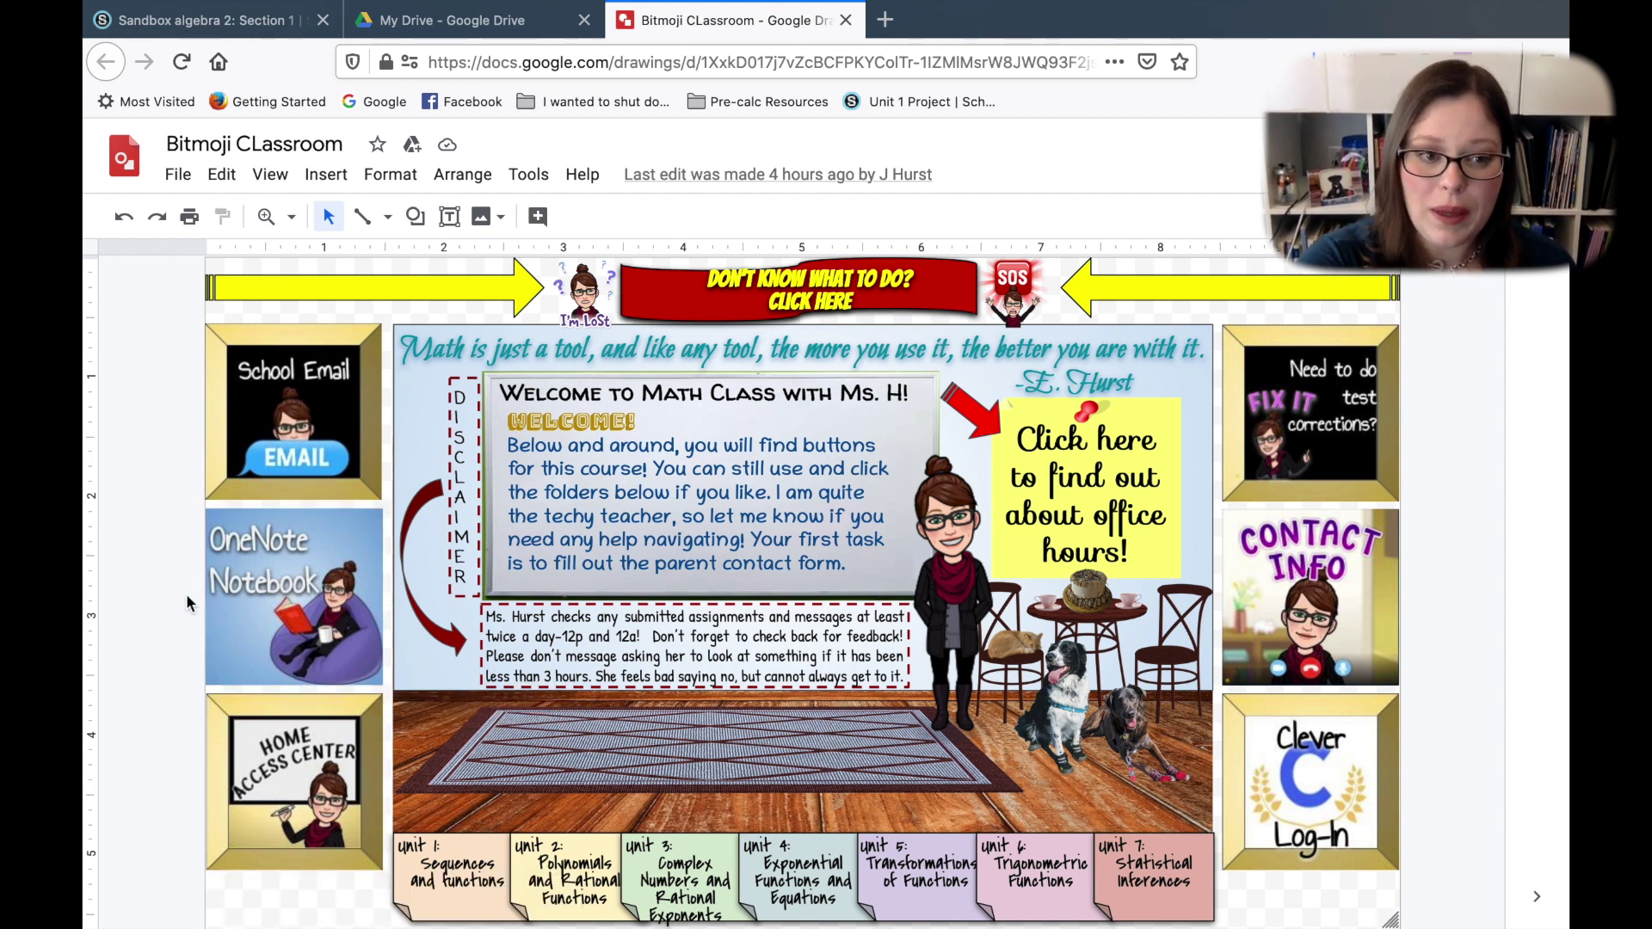
Click through the unit 1 and unit 2 boxes, then select the unit 7 Statistical Inferences box.
click(472, 864)
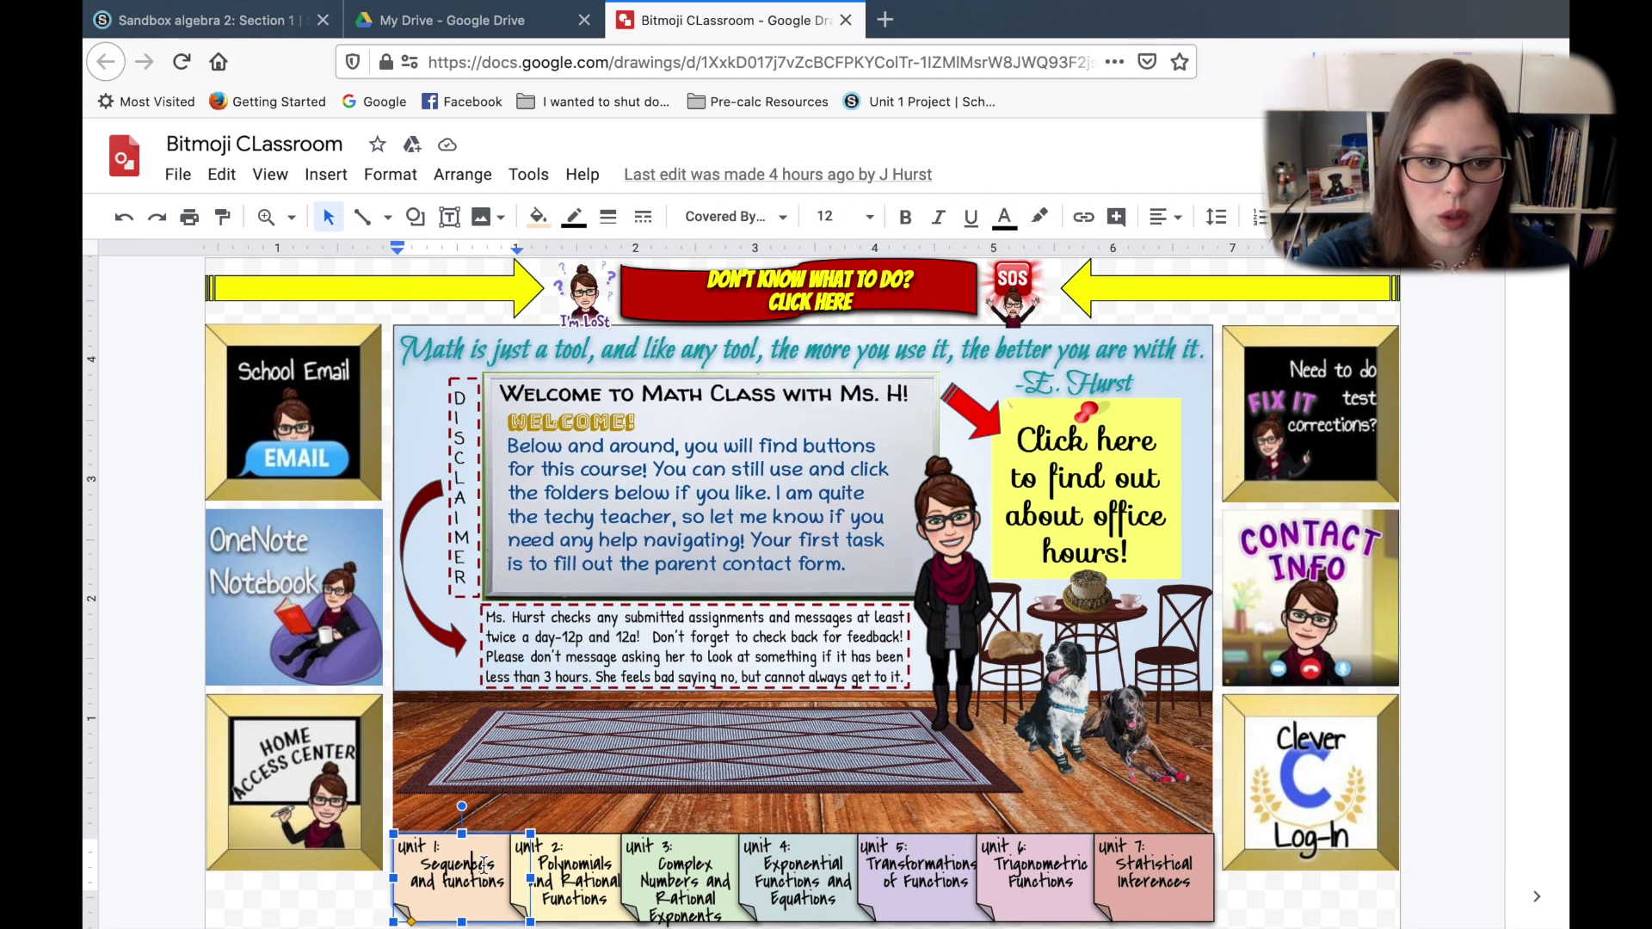
click(566, 875)
scroll(794, 824, down, 2)
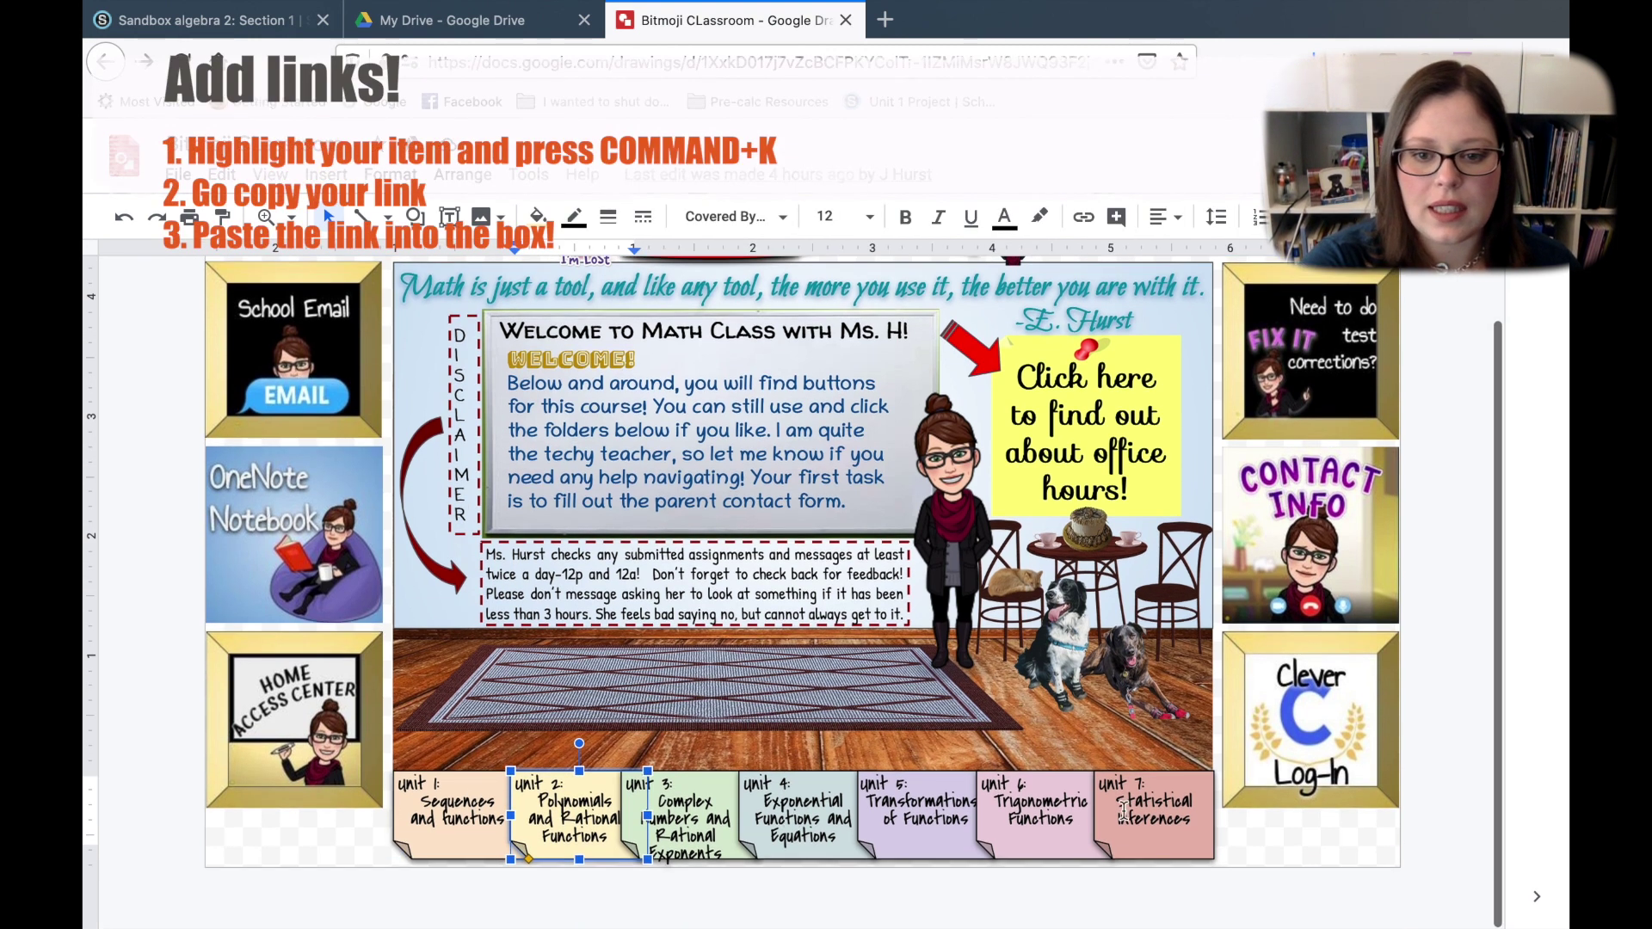
click(1161, 806)
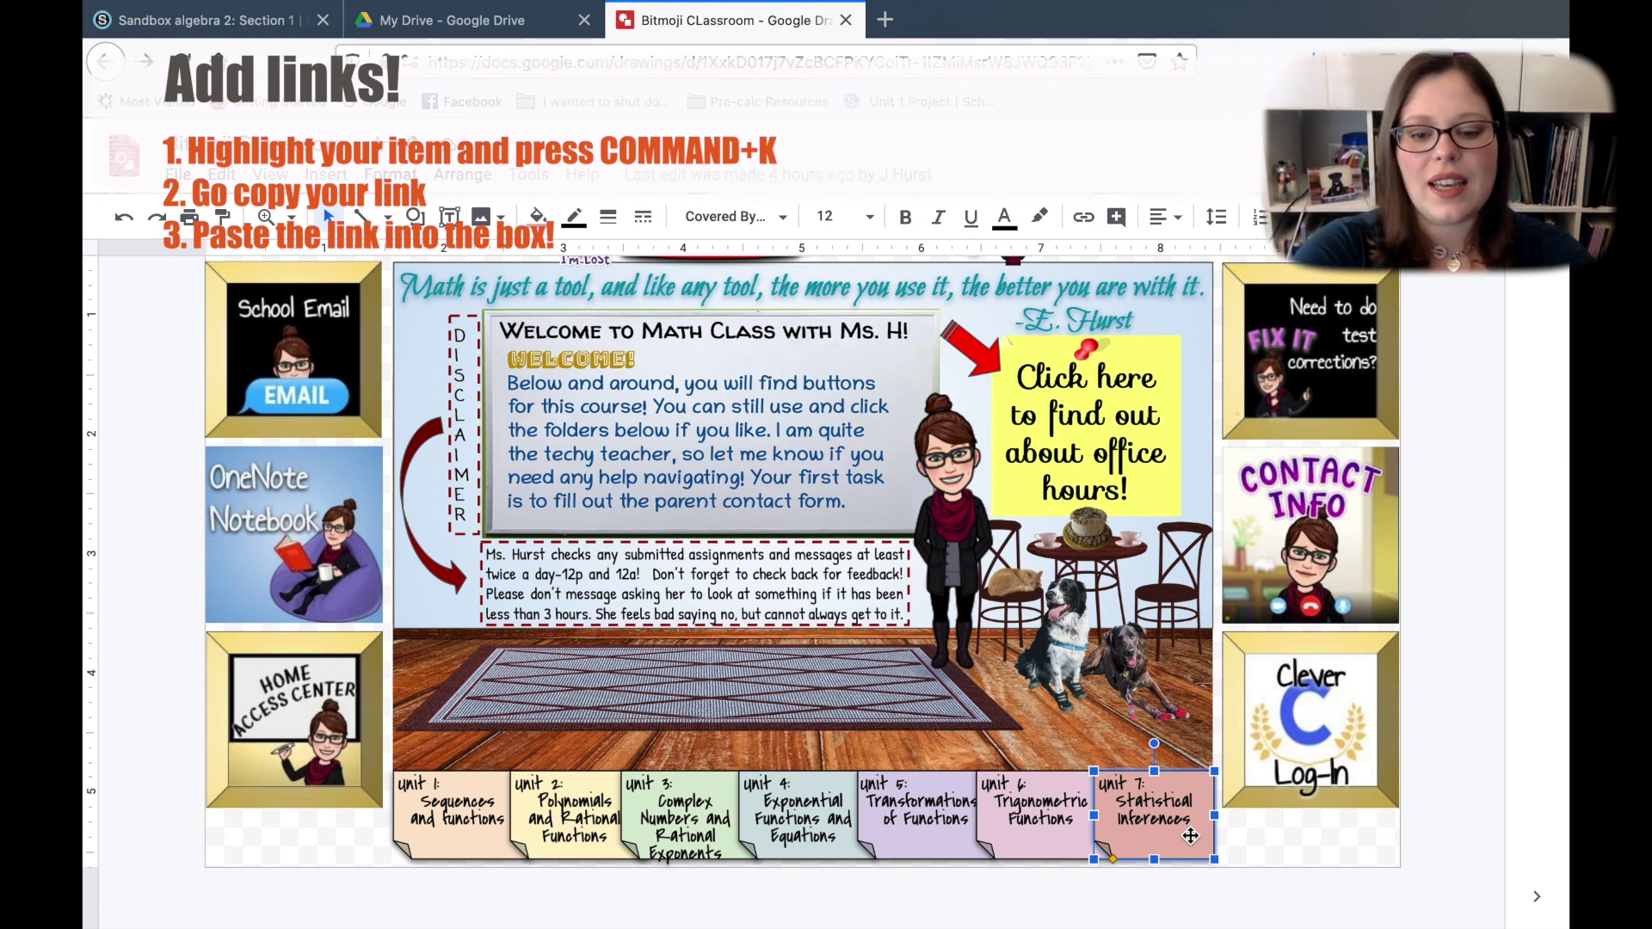
Link the unit 7 box to the copied URL of the Schoology Unit 7: Statistical Inferences folder.
key(super+k)
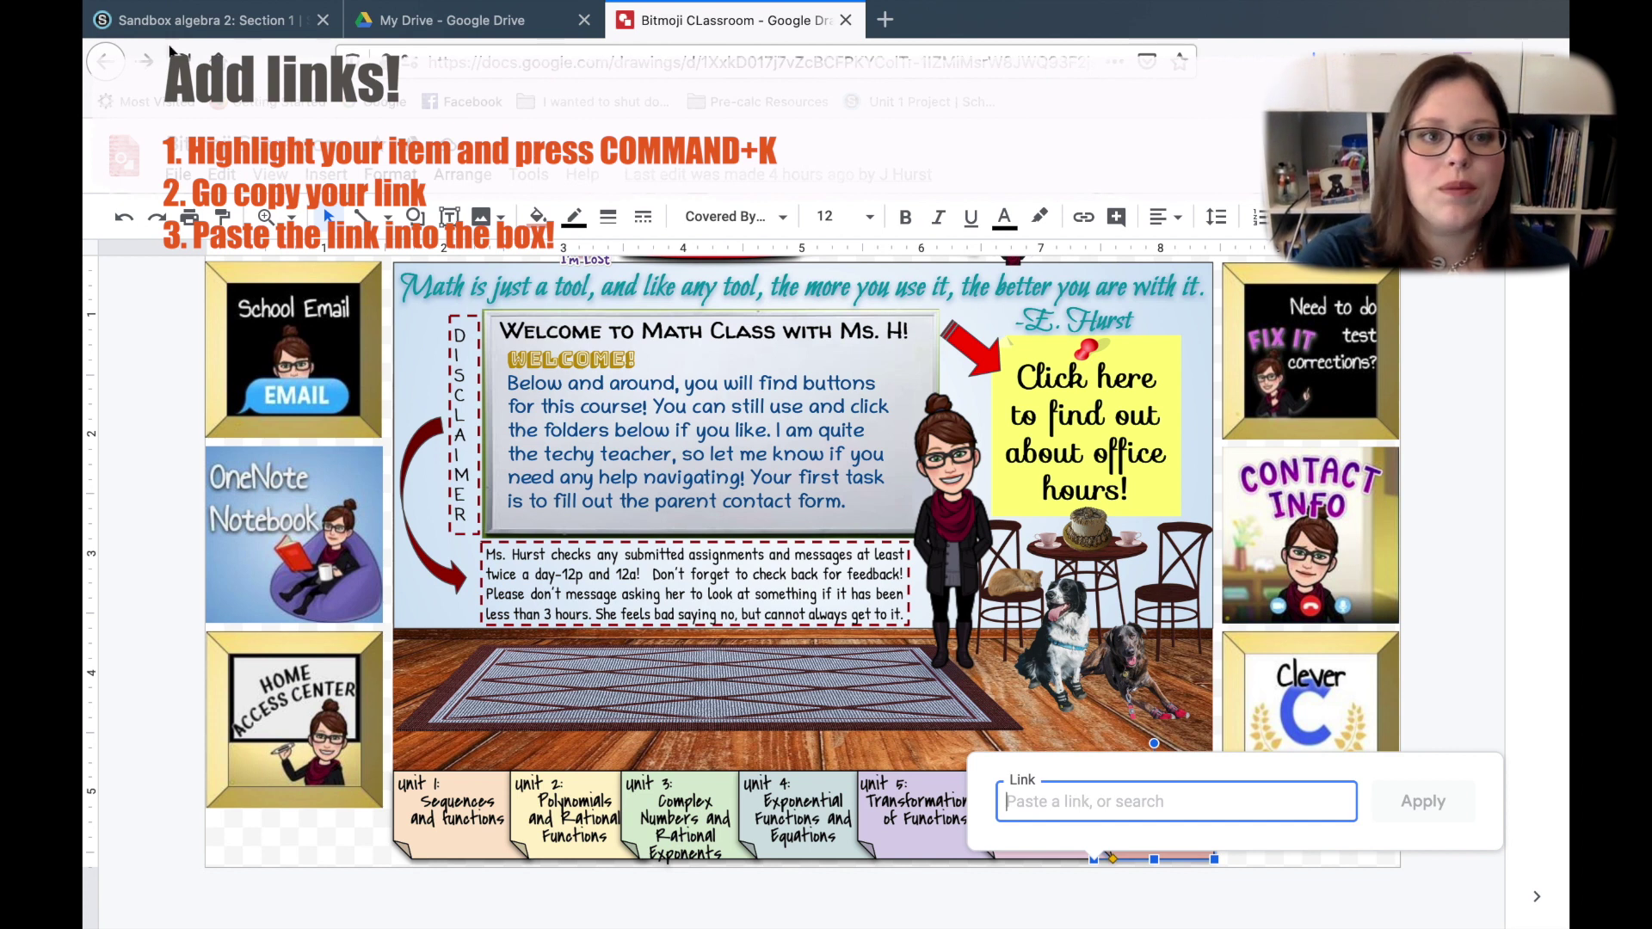
click(152, 21)
scroll(643, 431, down, 10)
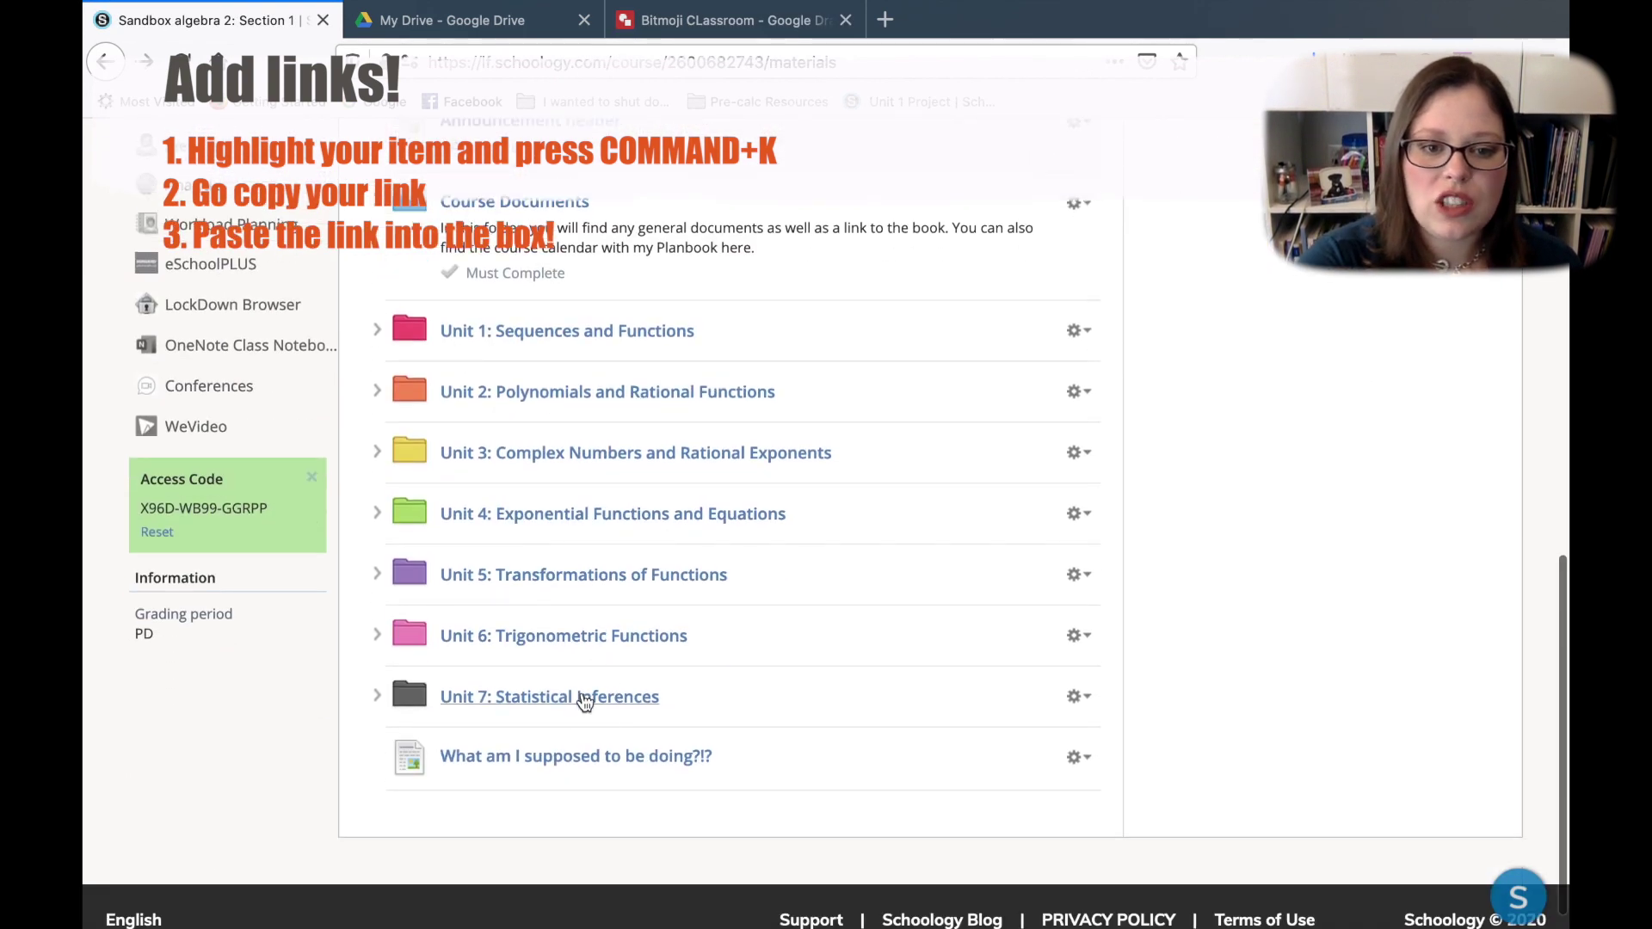
click(582, 697)
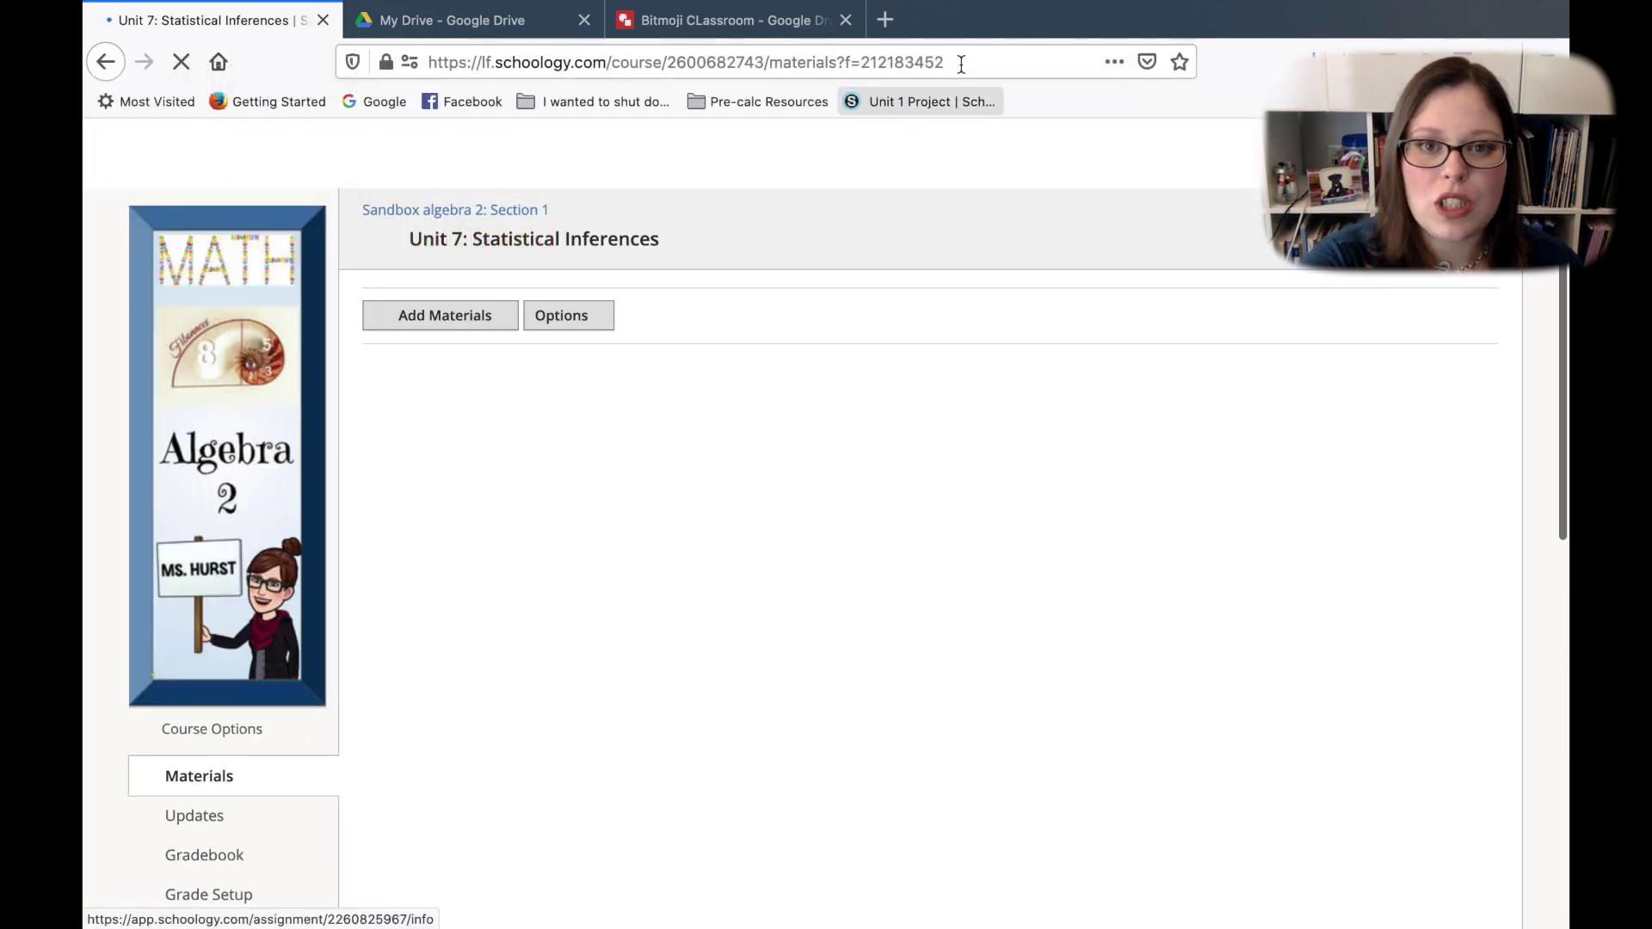
click(966, 65)
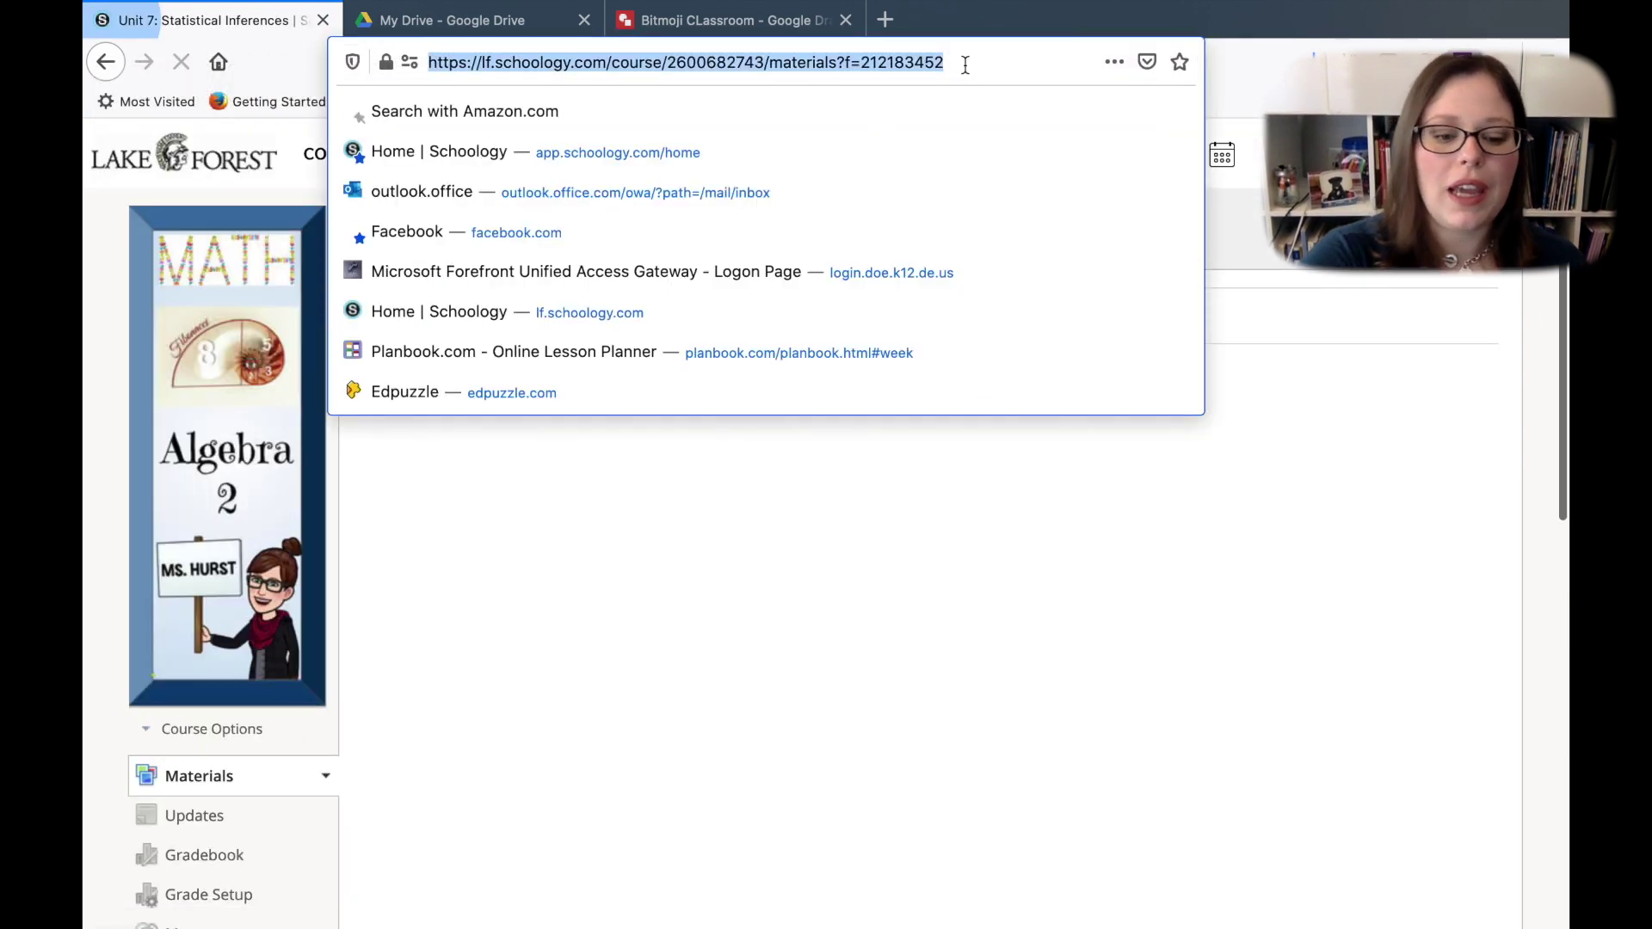
click(737, 18)
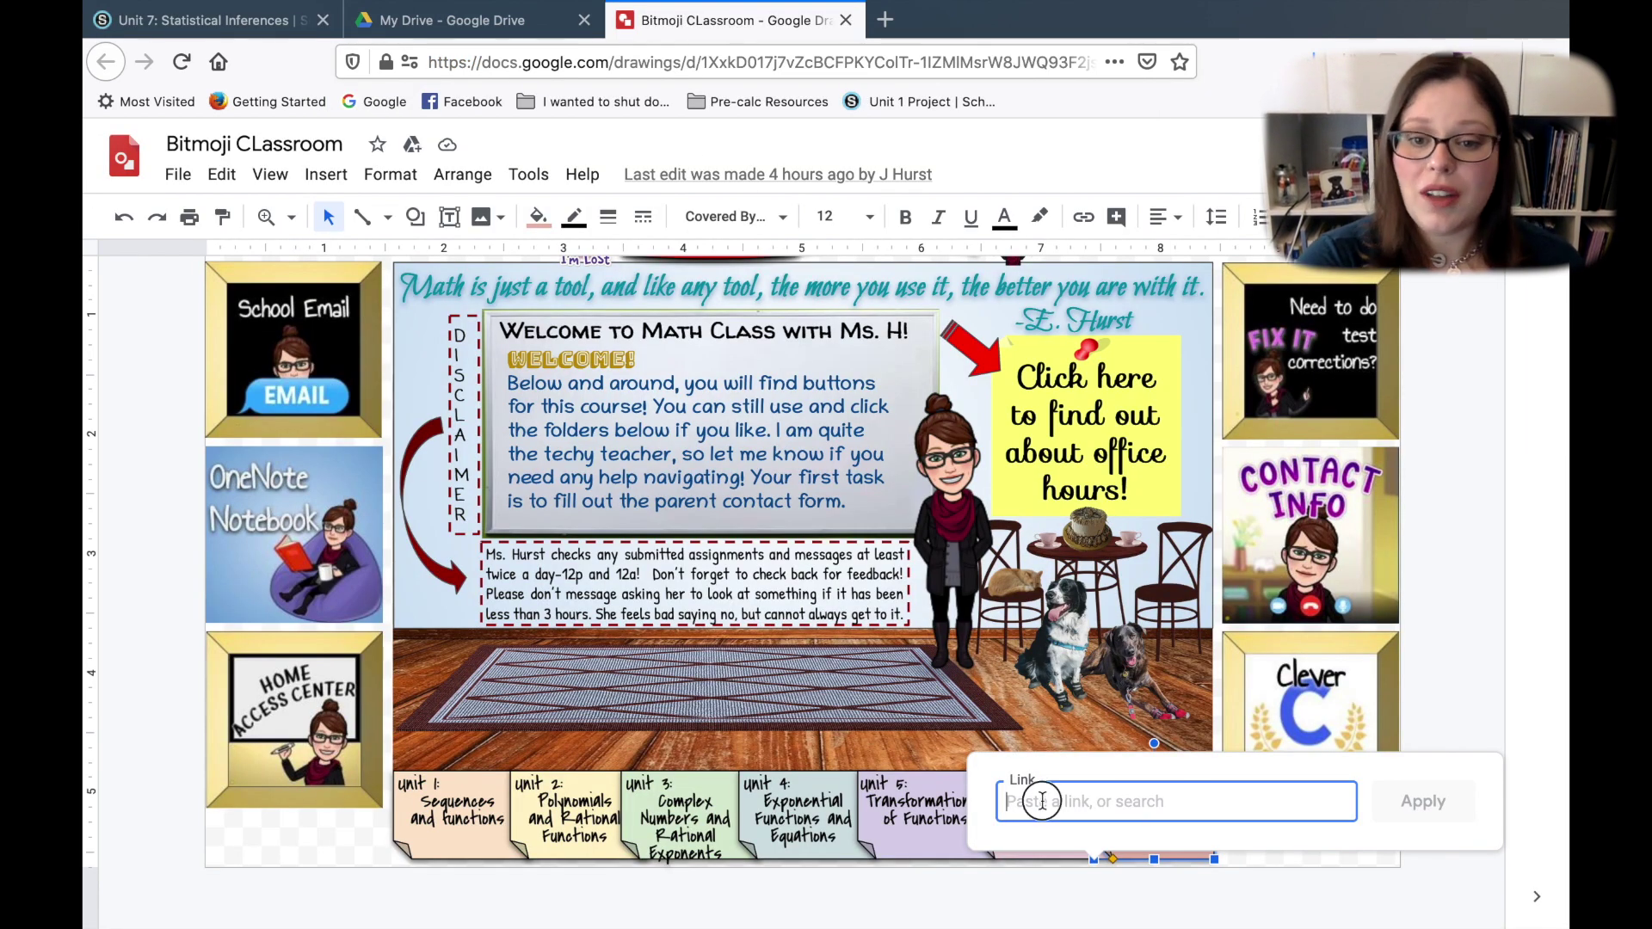
key(ctrl+v)
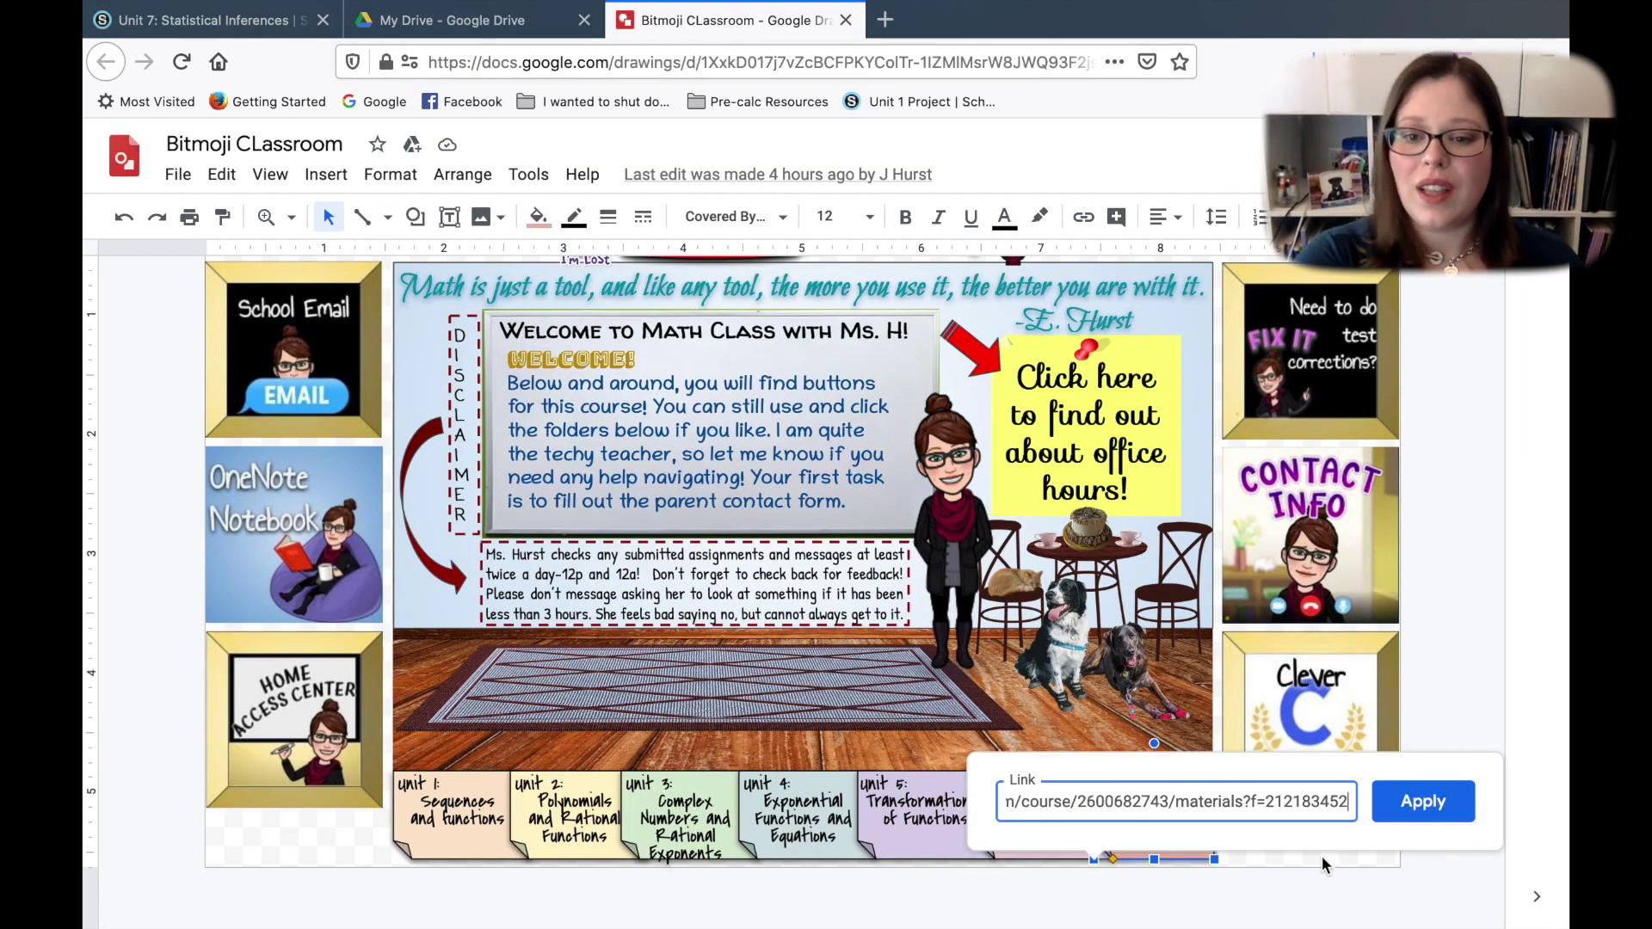
click(1407, 825)
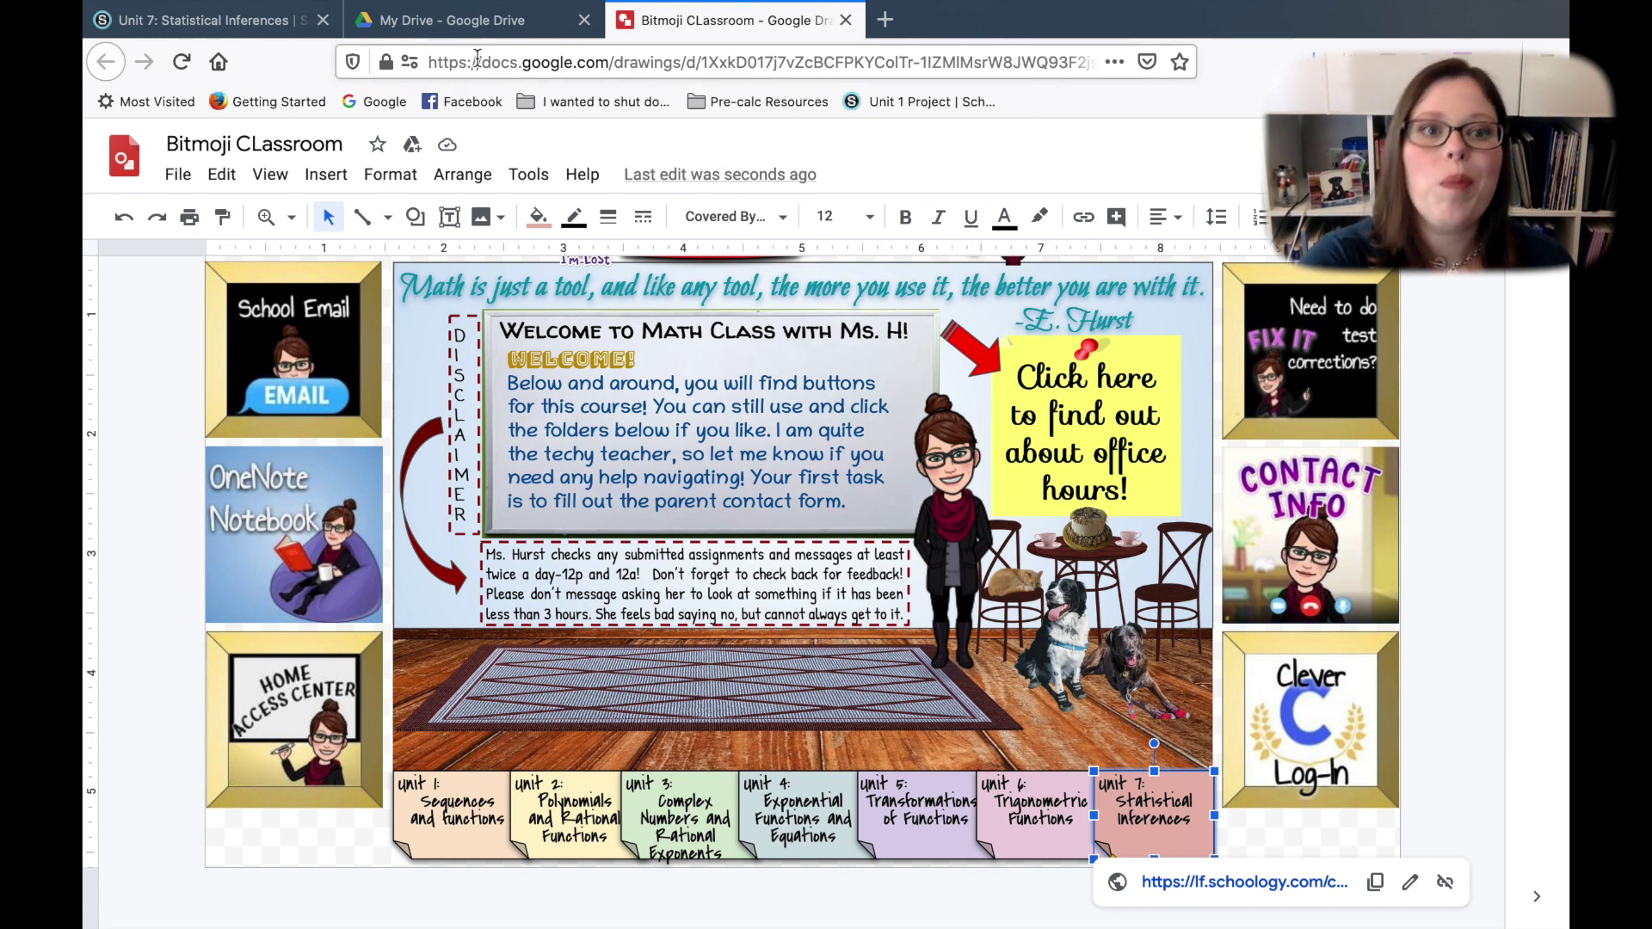
click(203, 20)
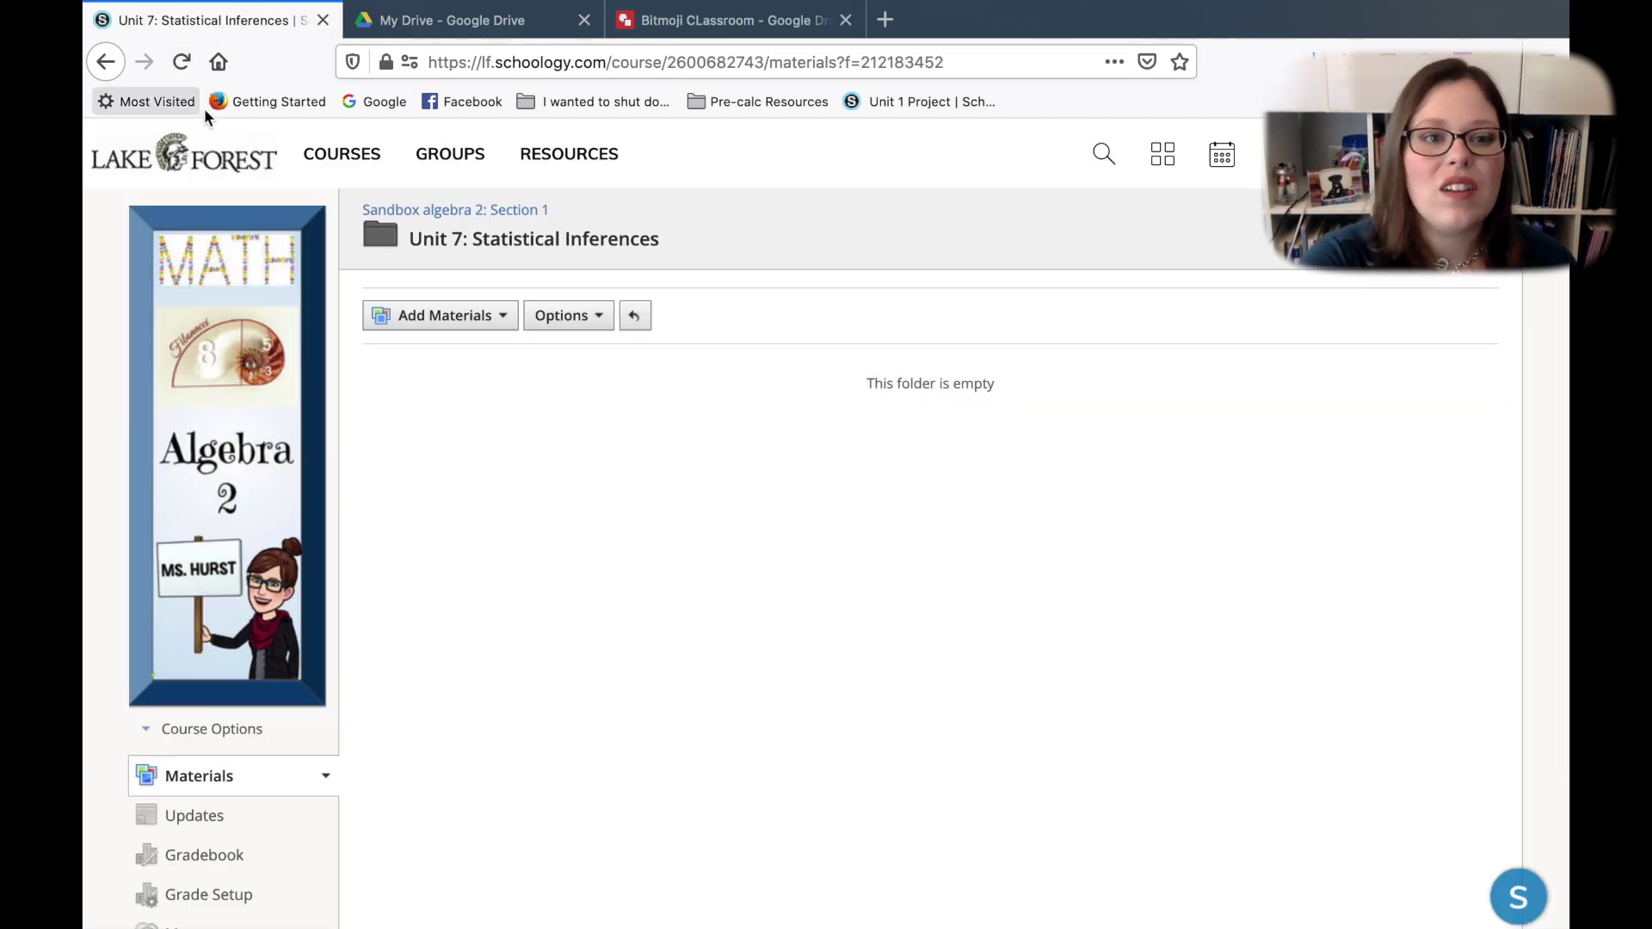
Open Sandbox algebra 2: Section 1, test the embedded unit 7 link, then return to the drawing.
click(177, 155)
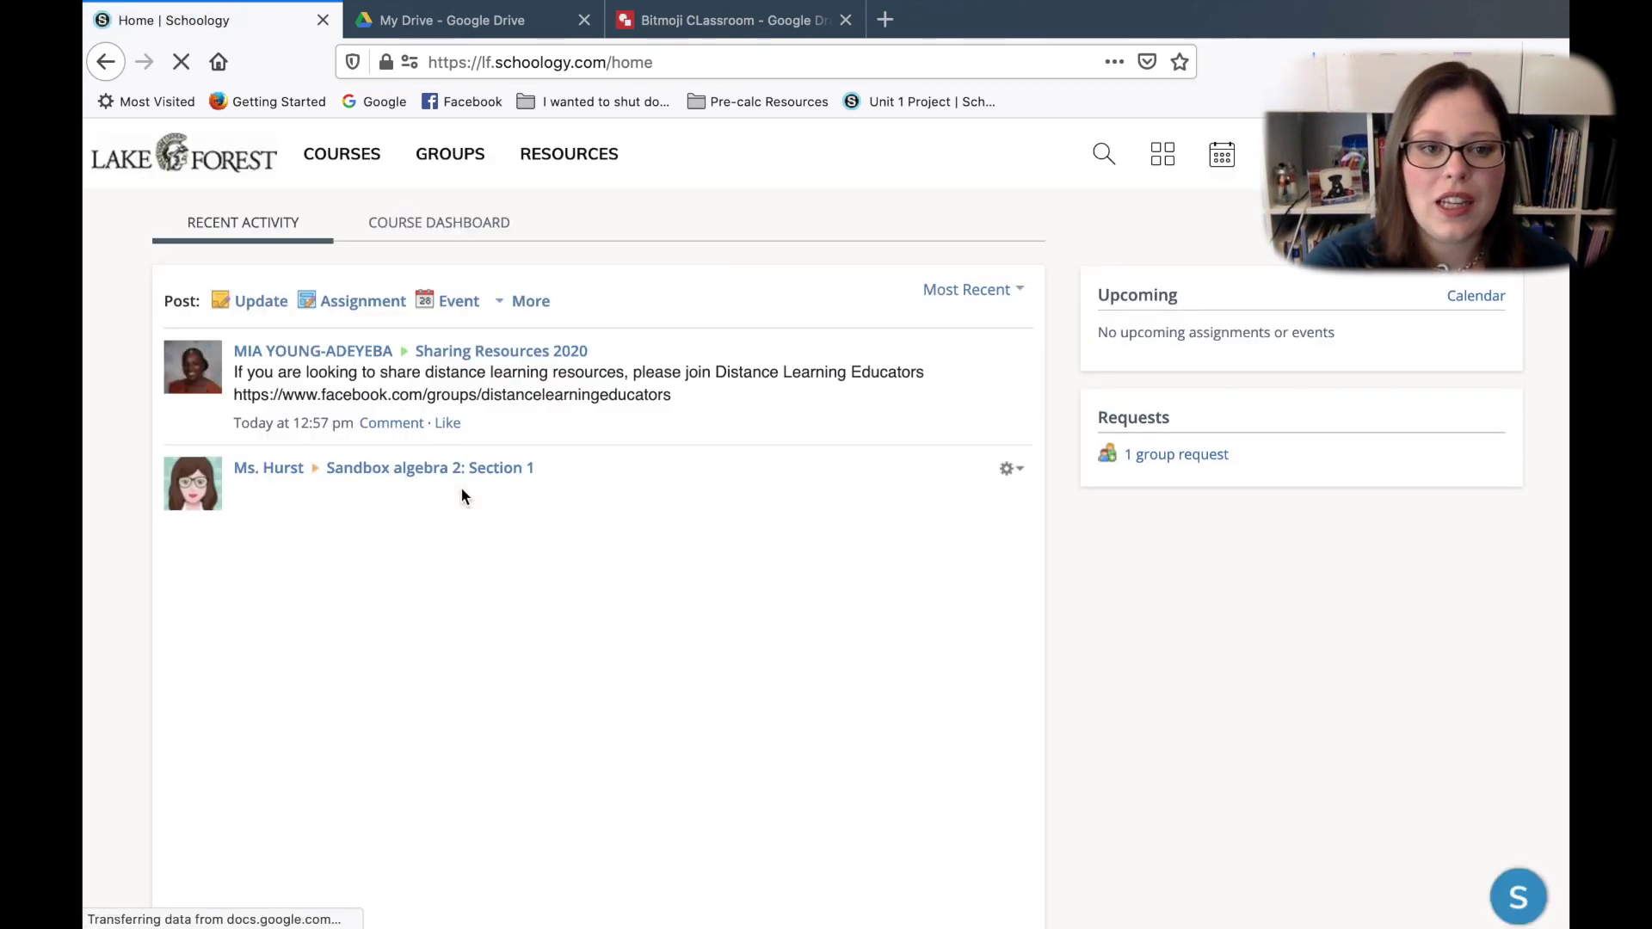
click(457, 472)
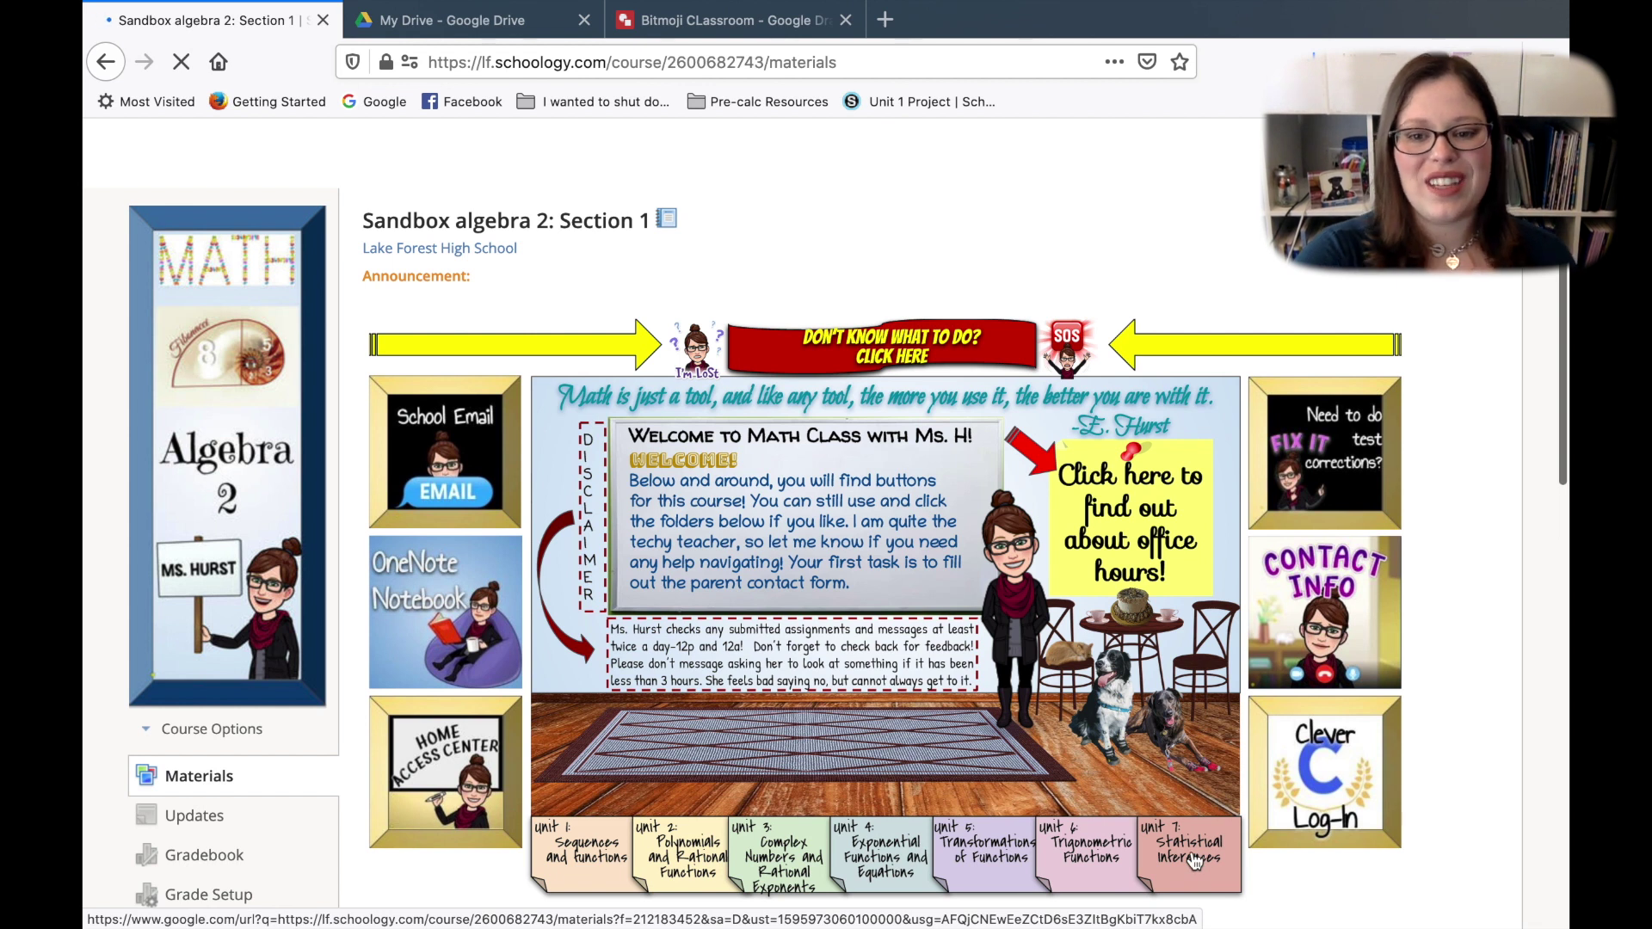
click(1193, 861)
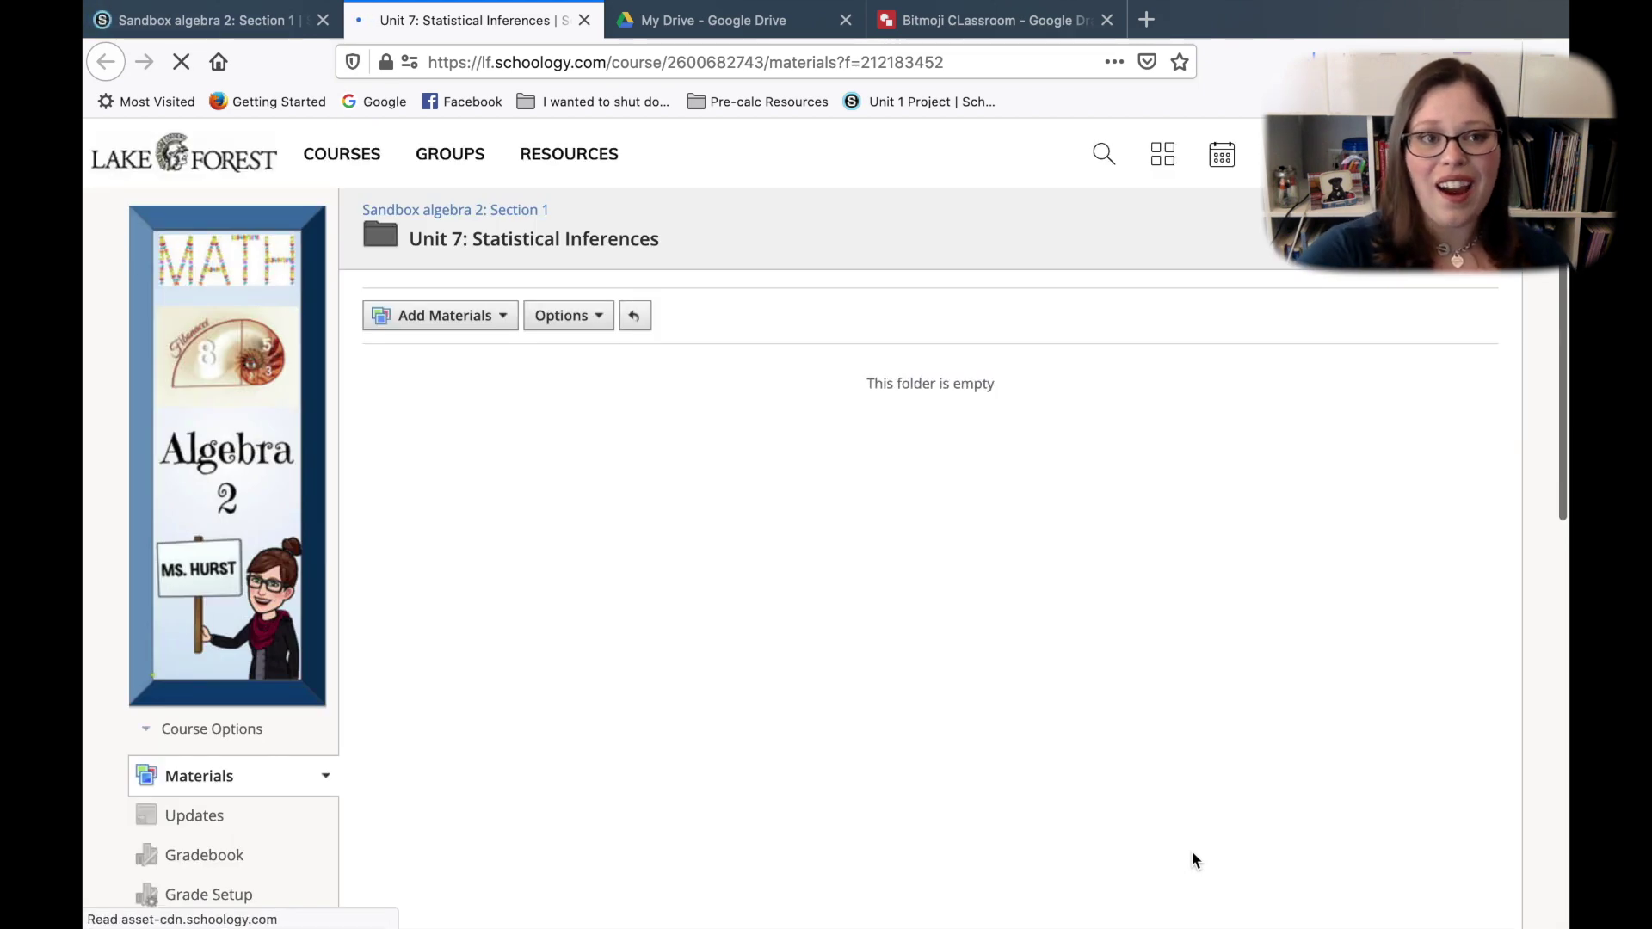
click(990, 20)
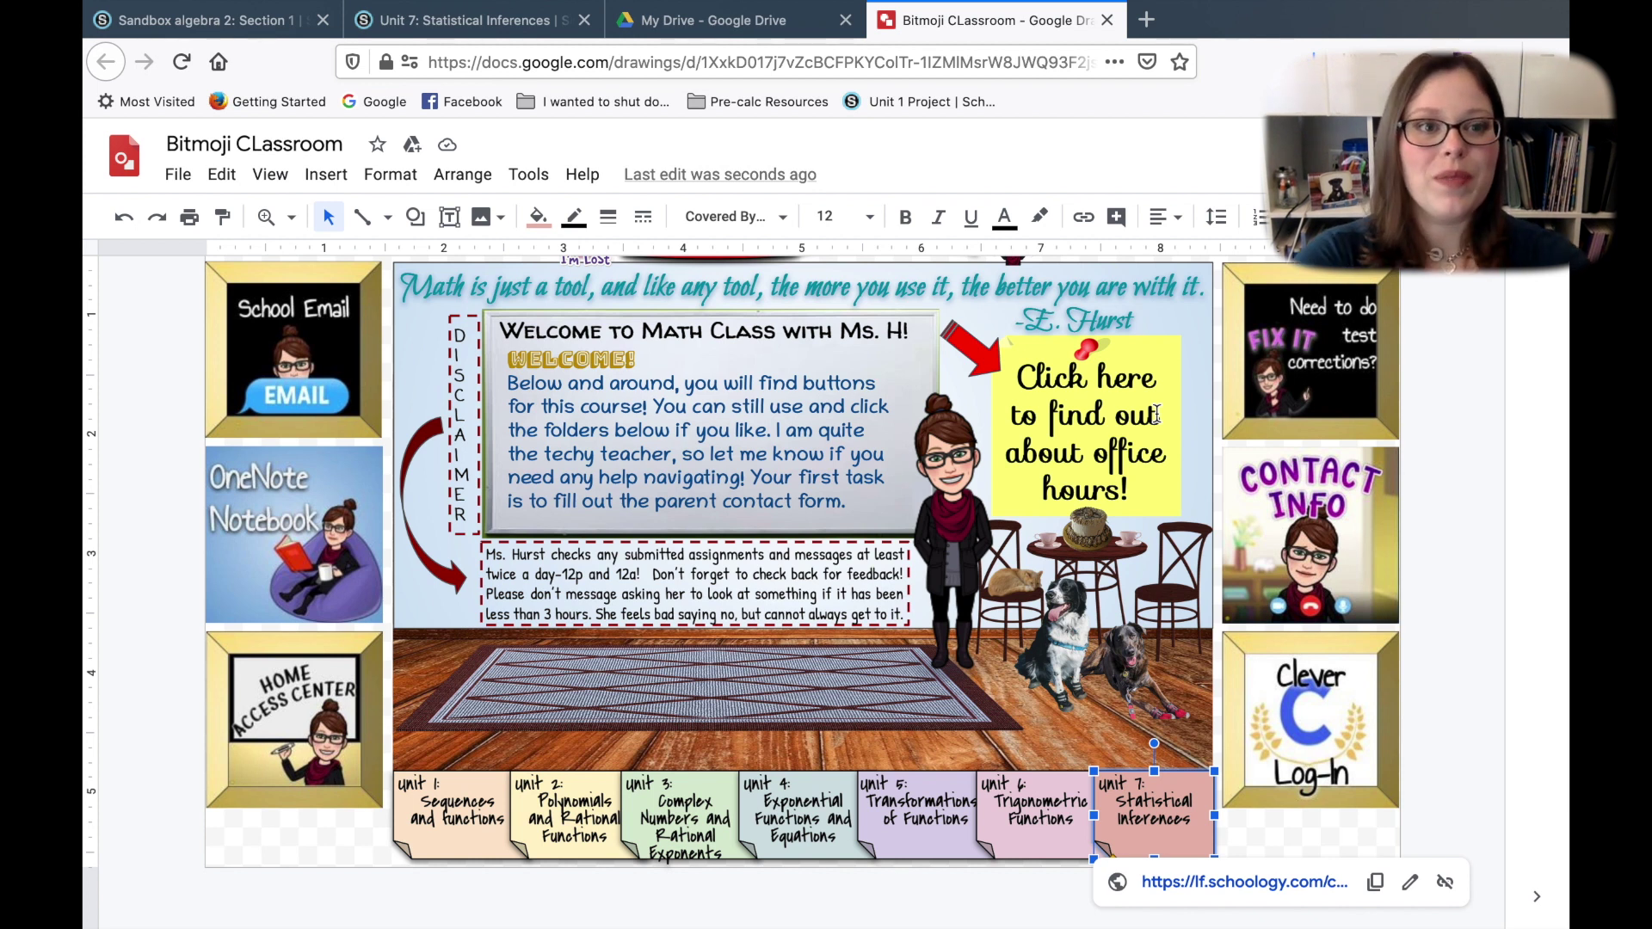
Remove the embedded announcement from Materials, then start a new update and attach a resource.
click(191, 32)
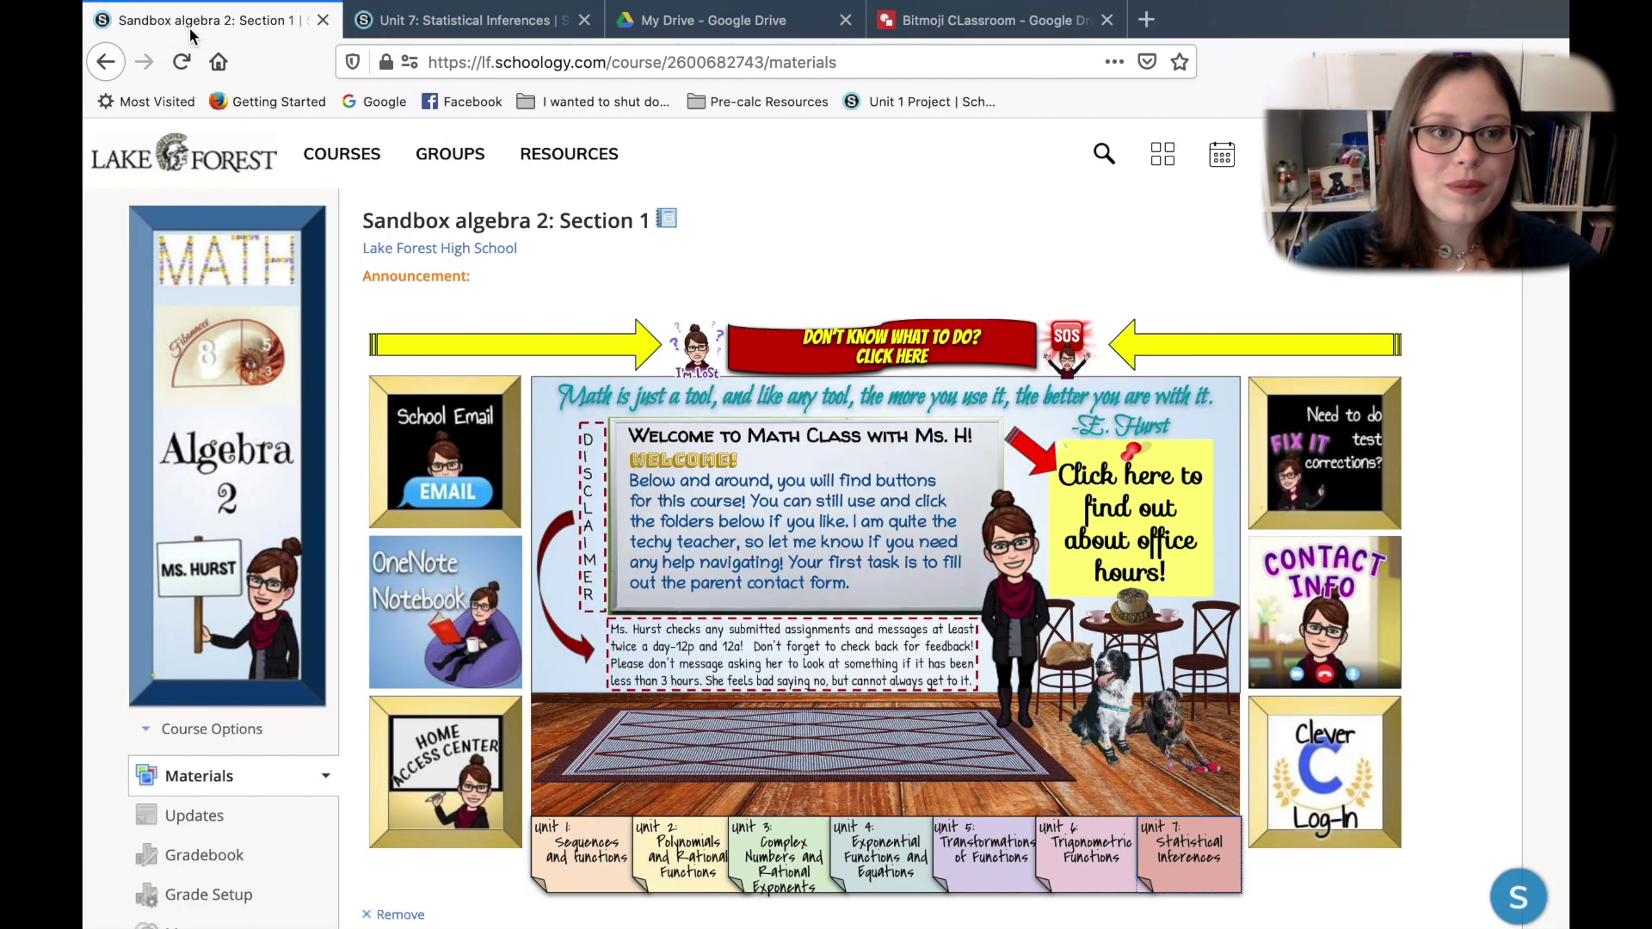
scroll(386, 815, down, 3)
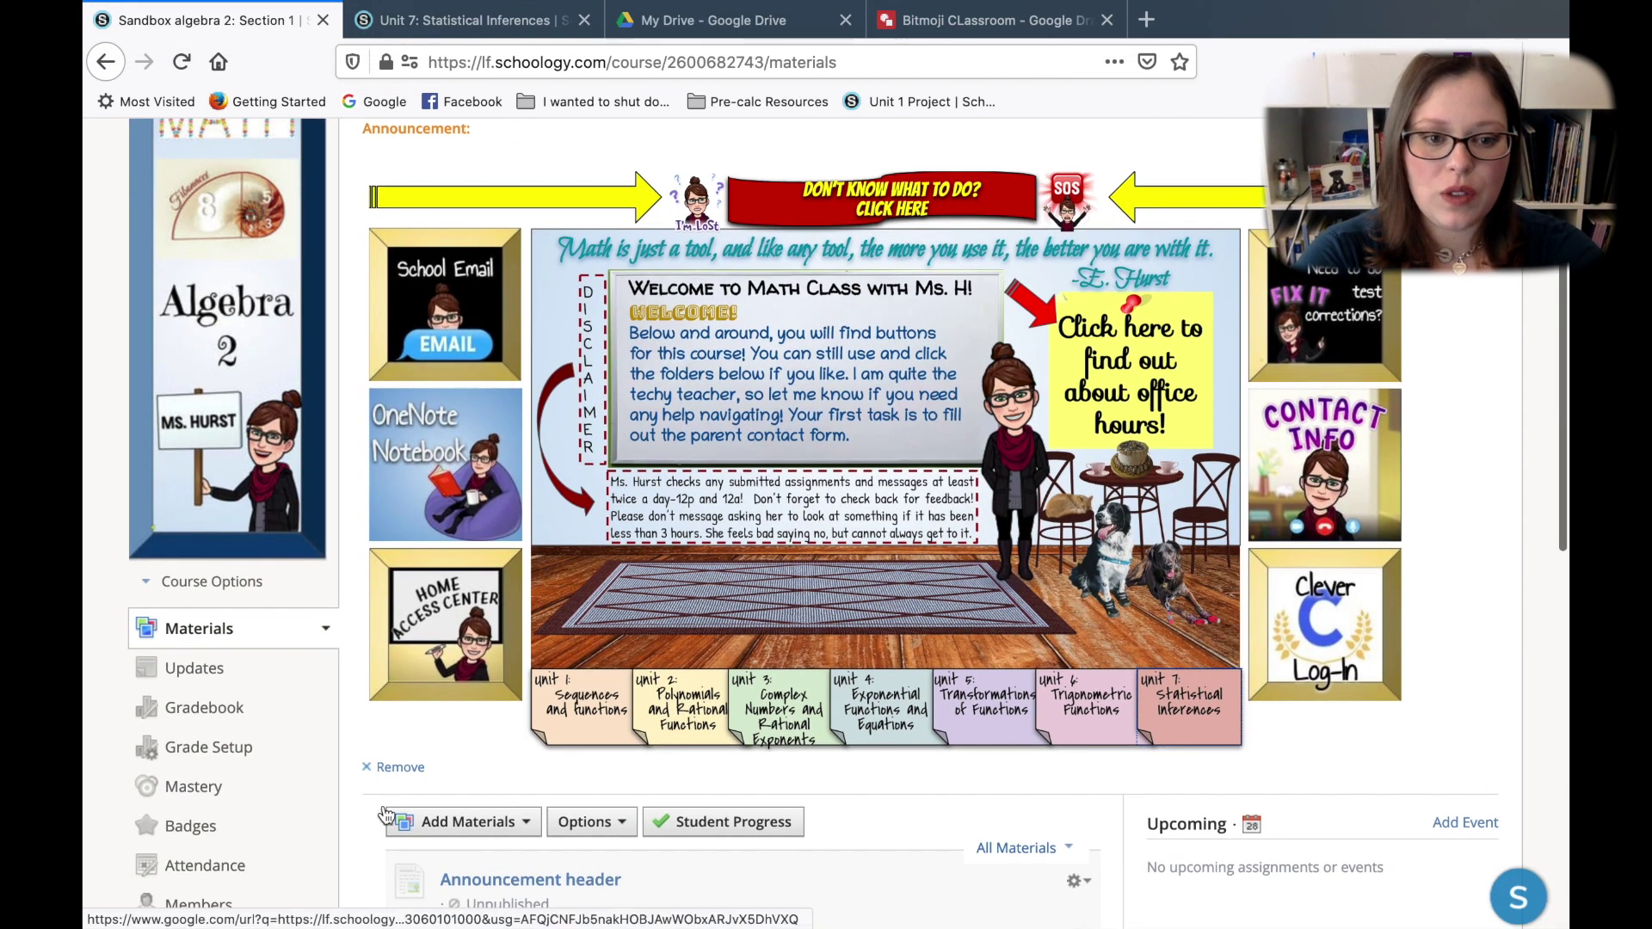
click(387, 770)
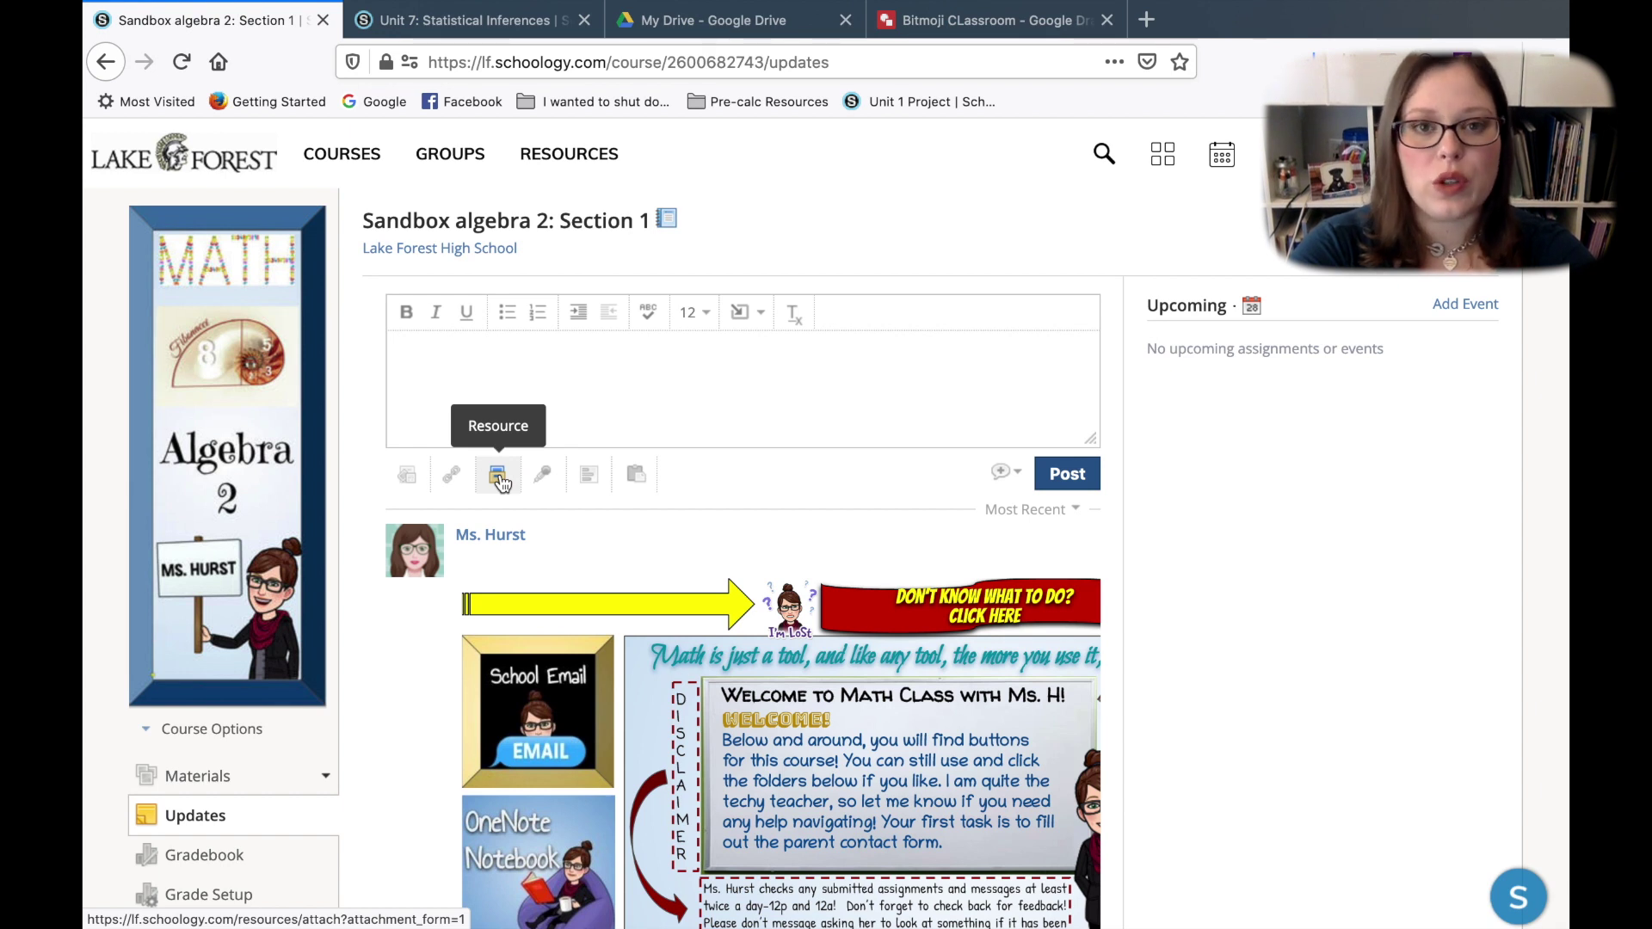
click(502, 484)
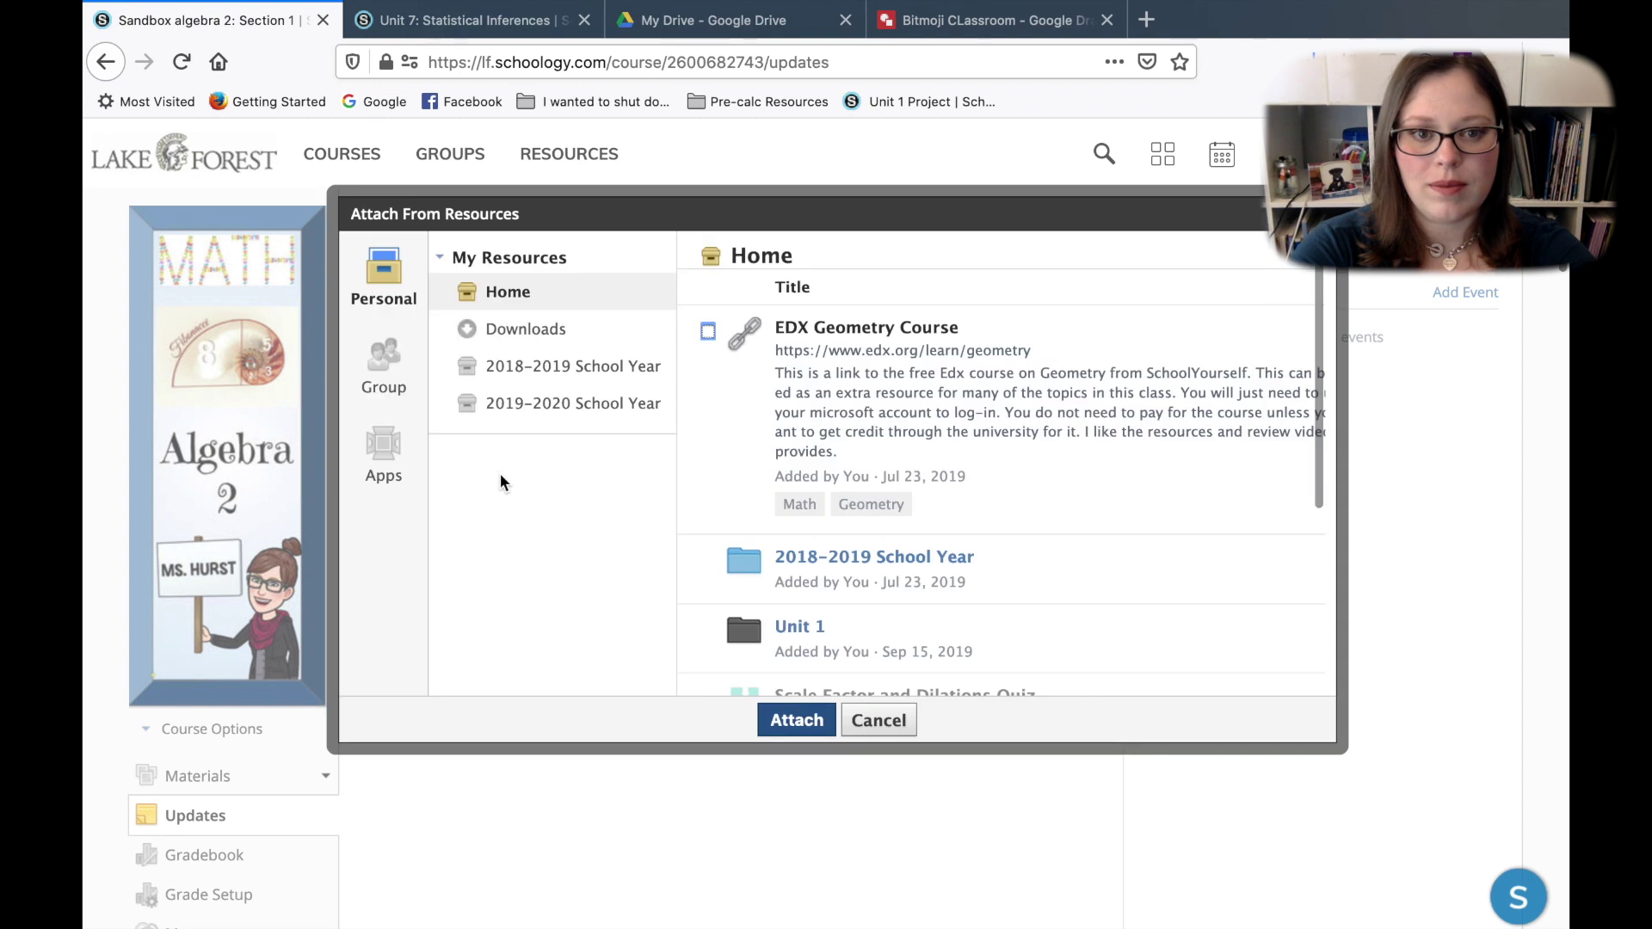
Select Bitmoji CLassroom under Google Drive Shared with Me, view its import options, then cancel.
click(388, 464)
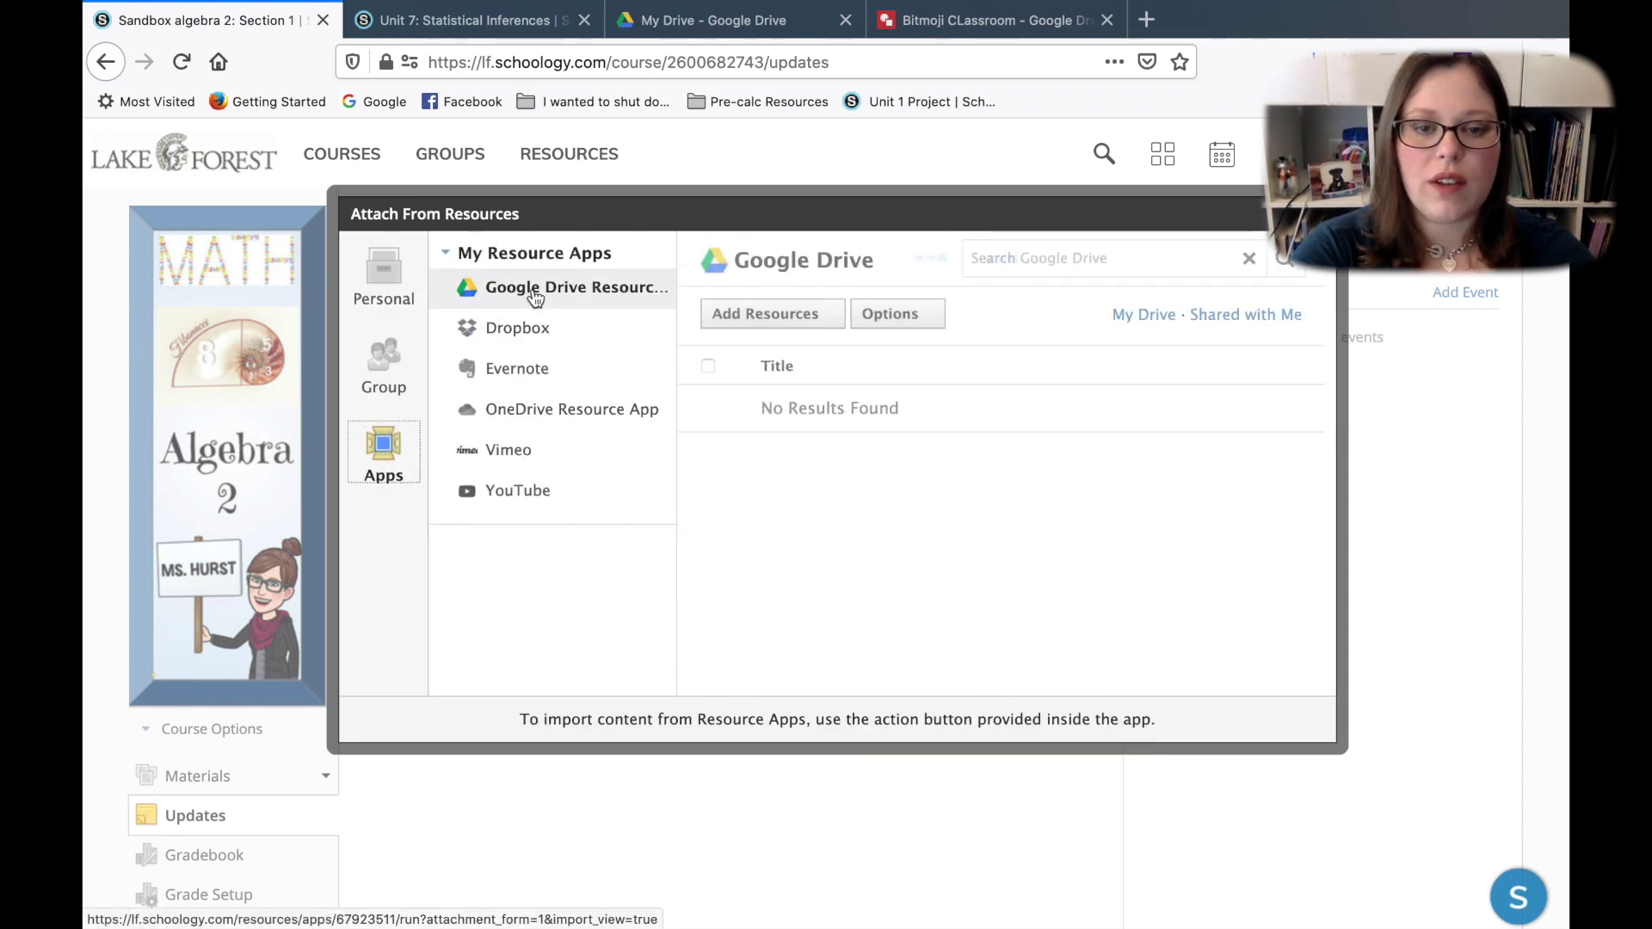
click(1272, 313)
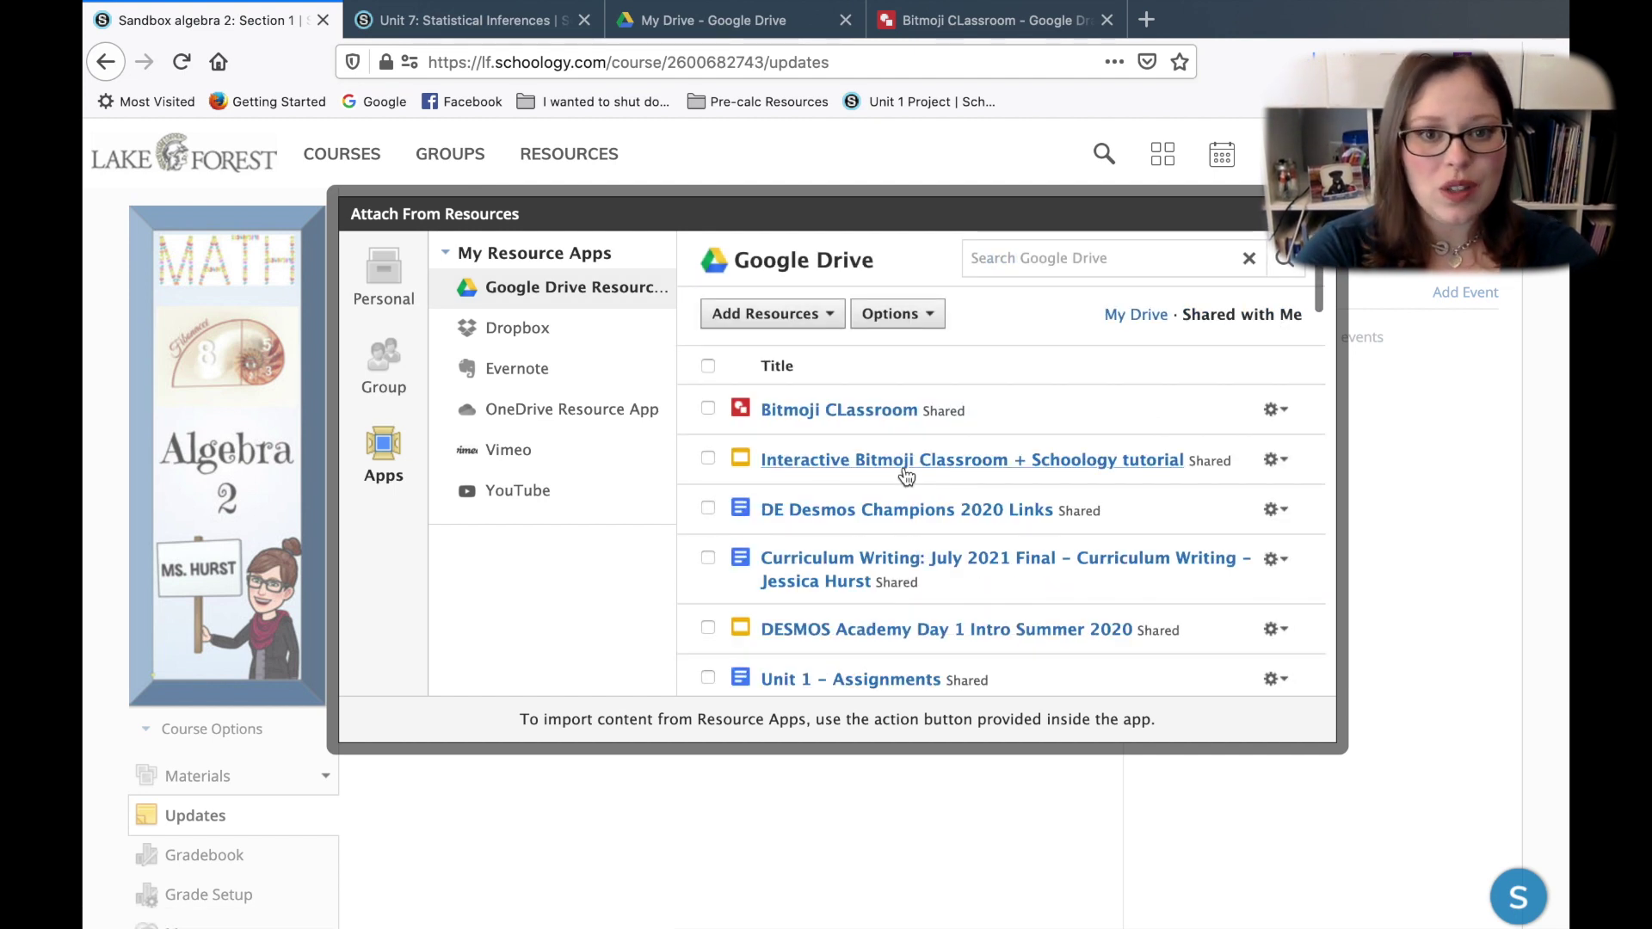
click(708, 407)
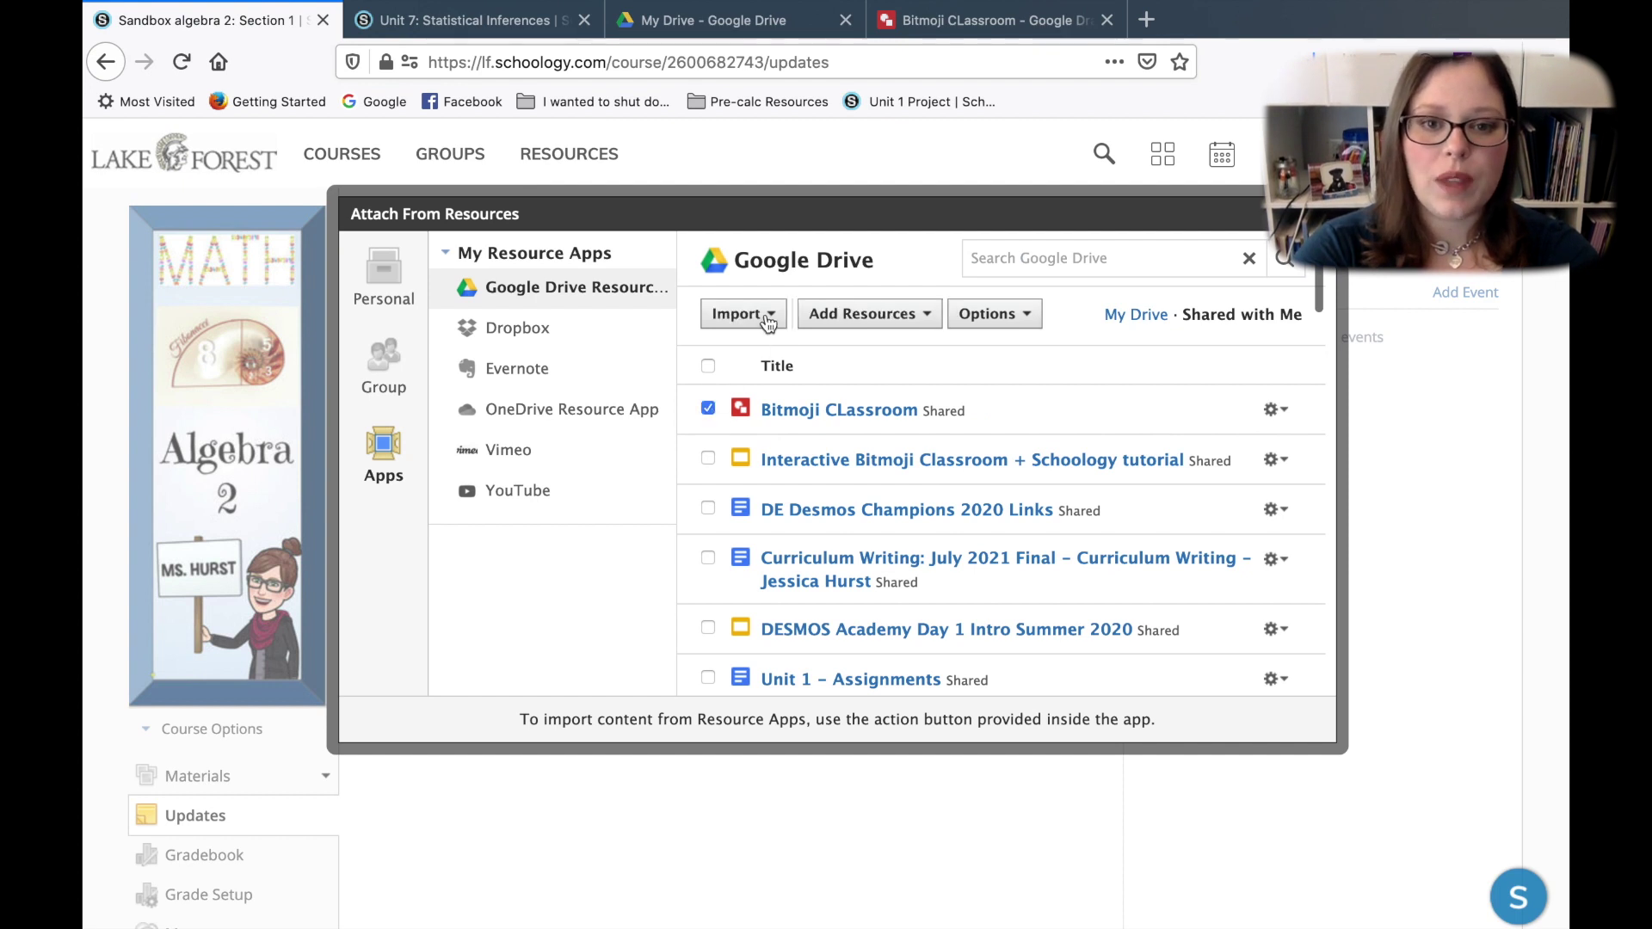
click(765, 315)
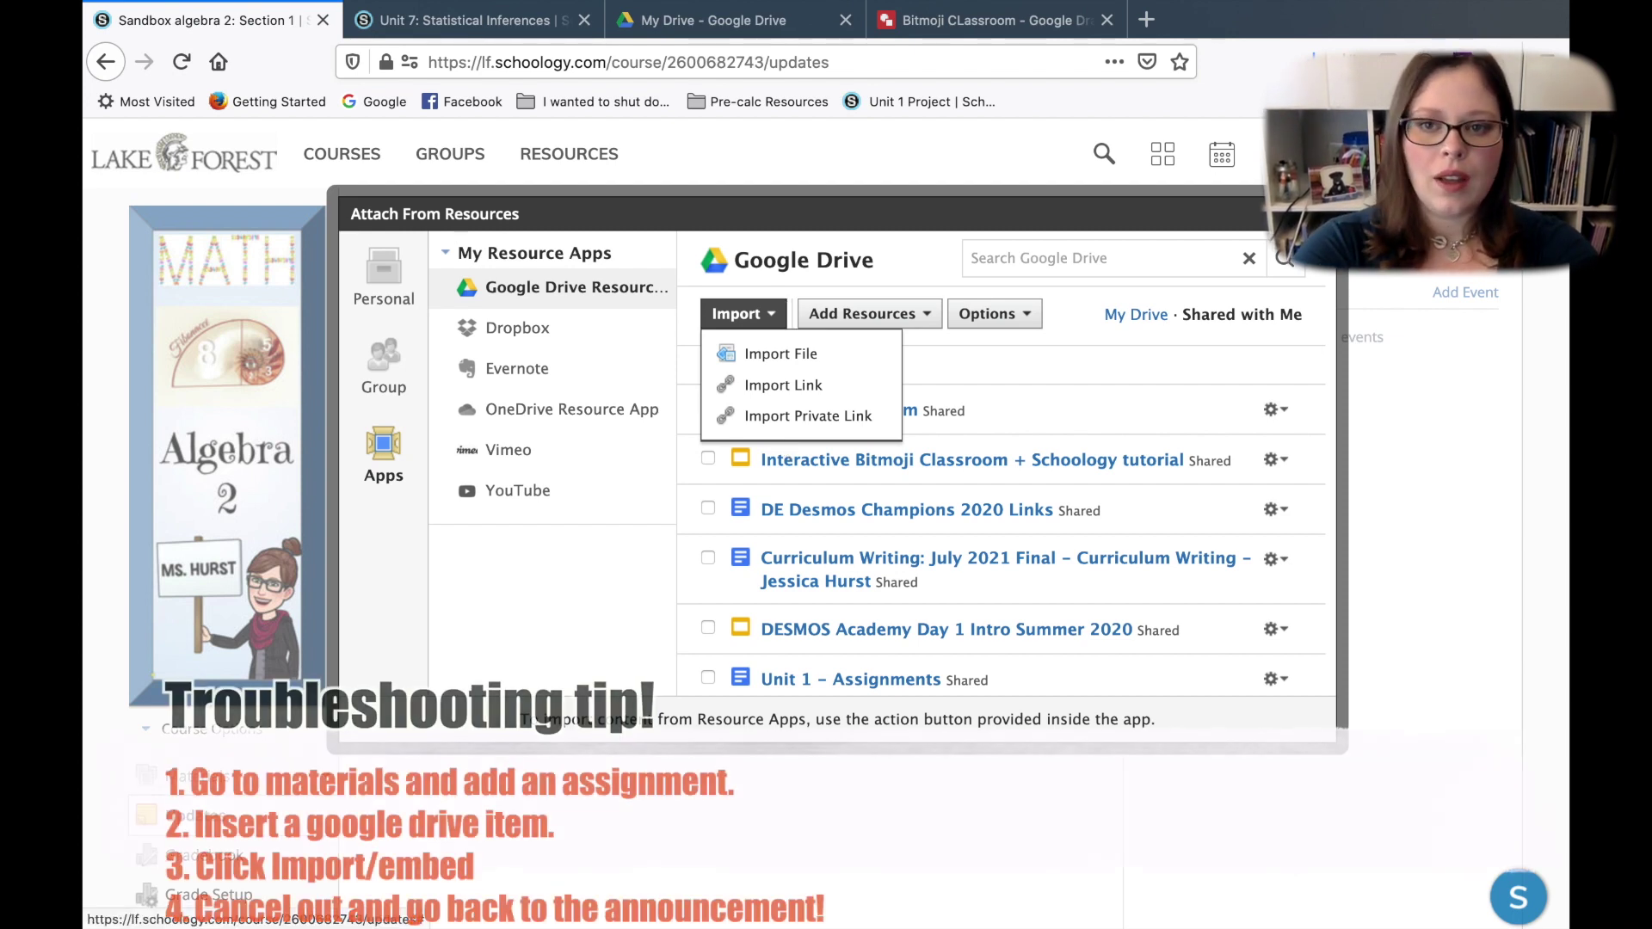
key(Escape)
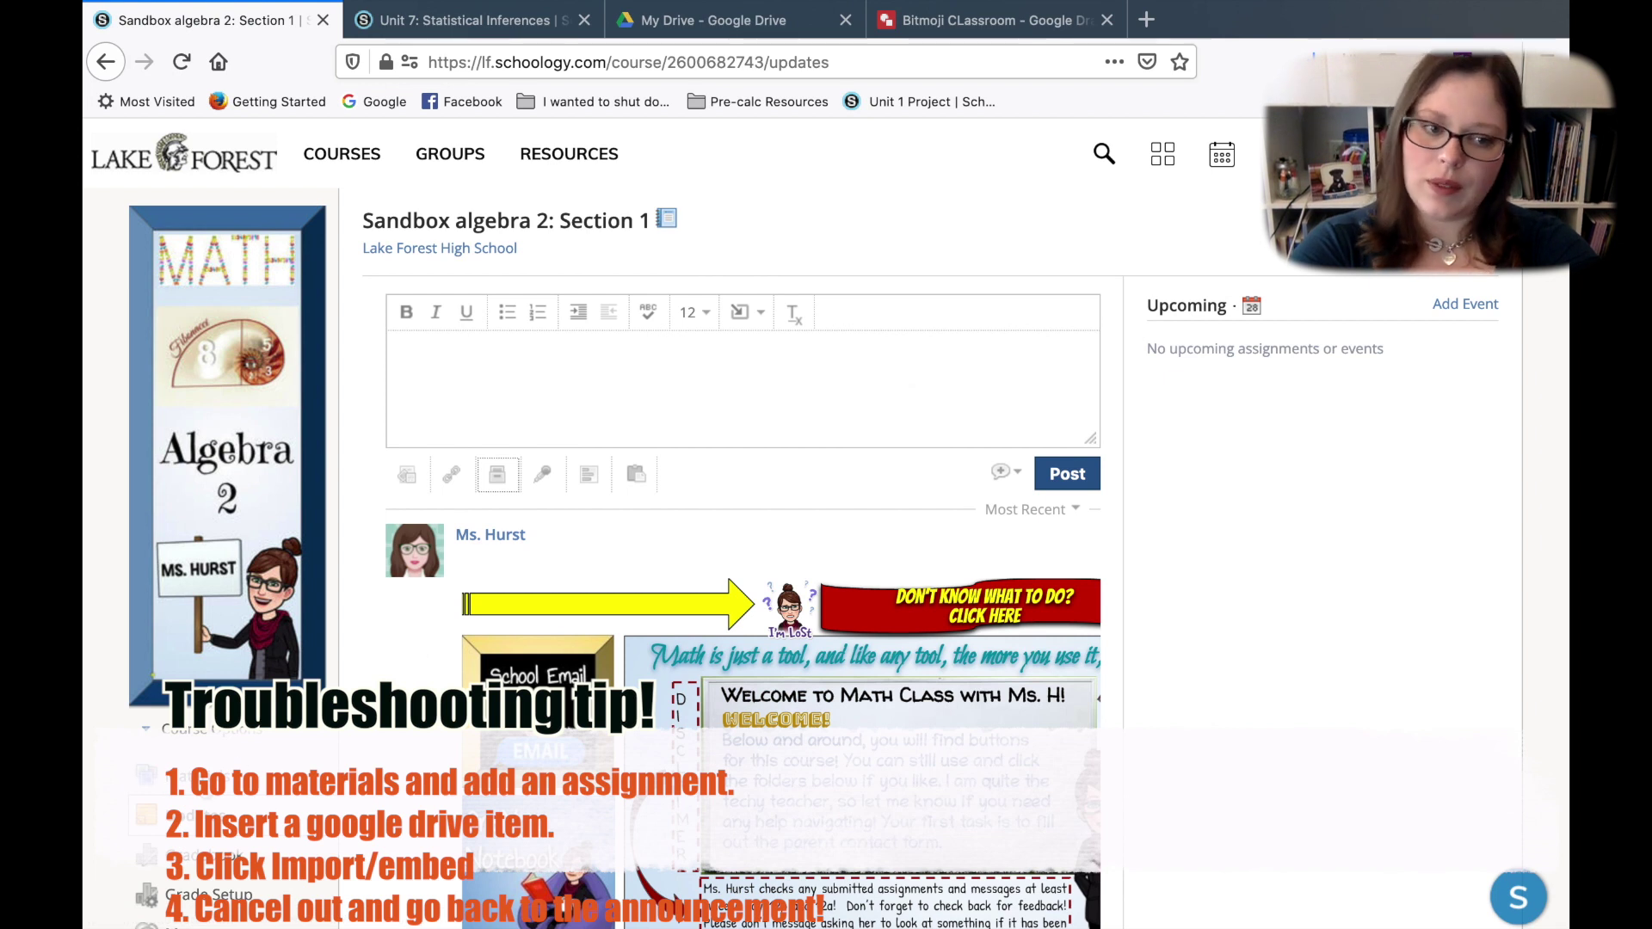
click(185, 774)
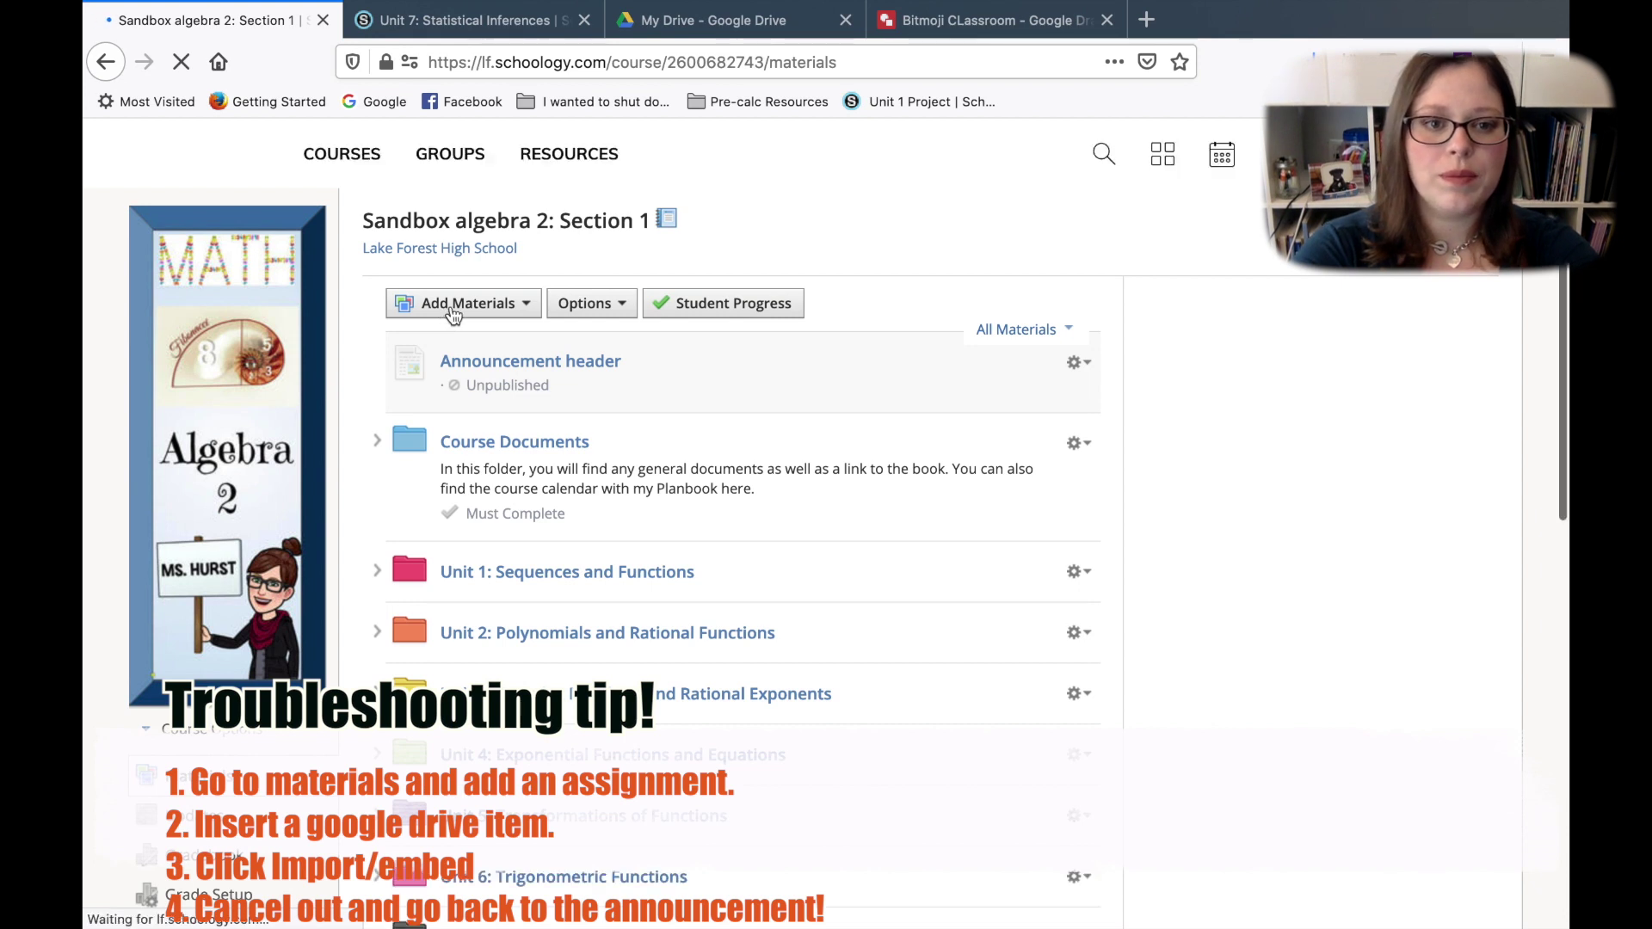
Import Embed Bitmoji CLassroom into a new assignment's description, then cancel the unsaved assignment.
click(501, 303)
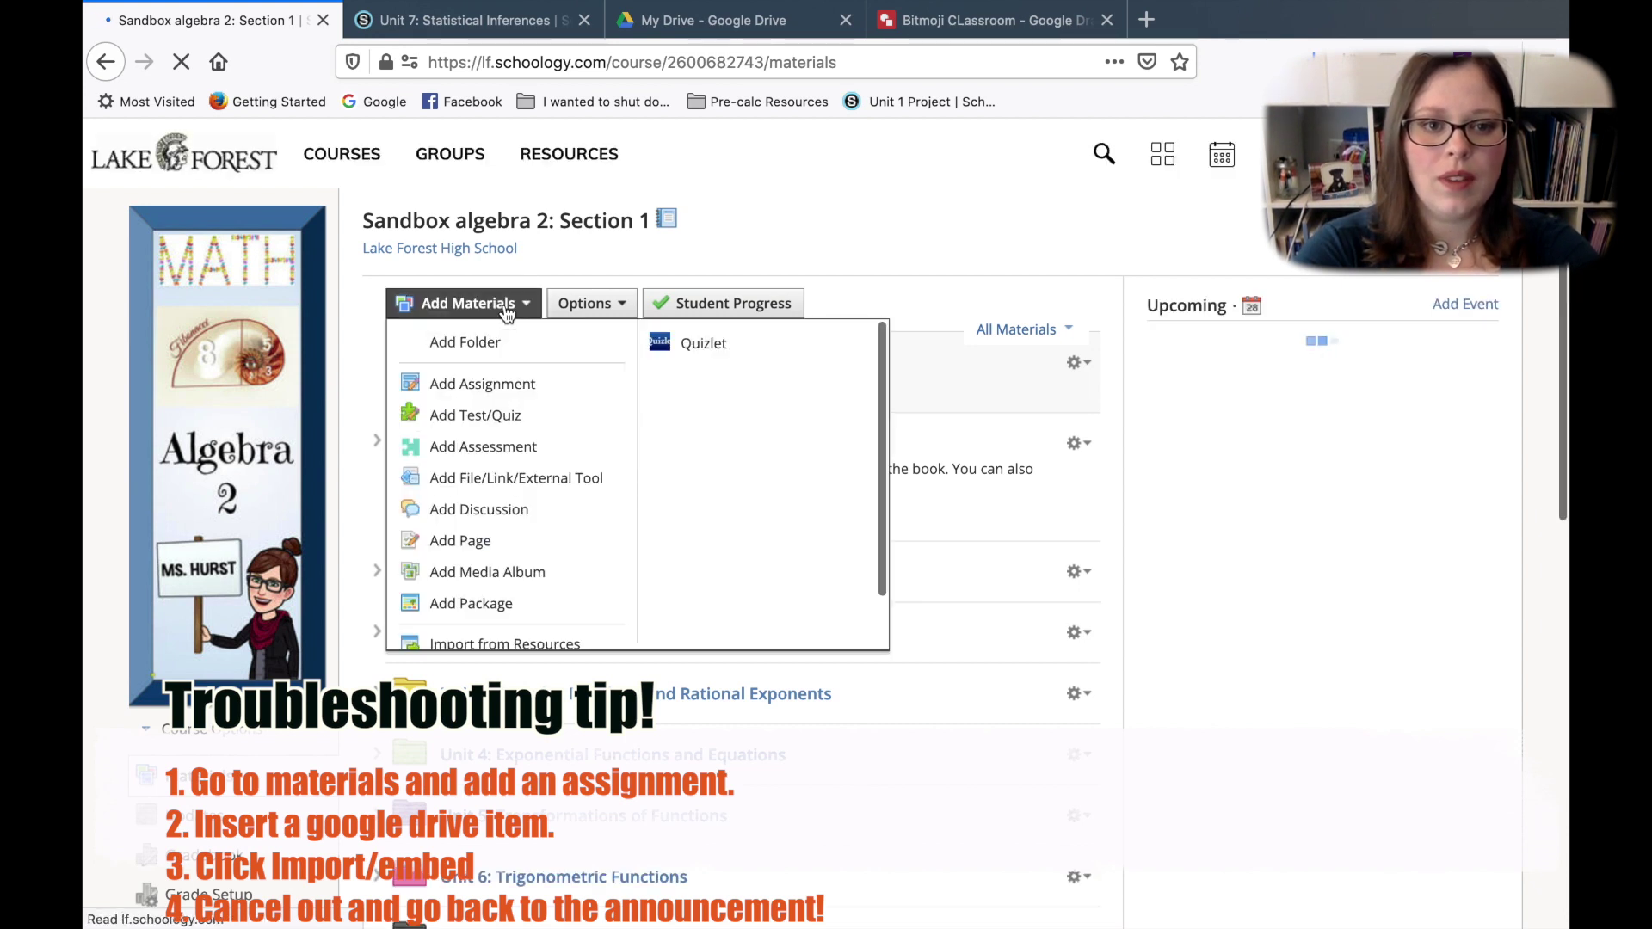
click(505, 384)
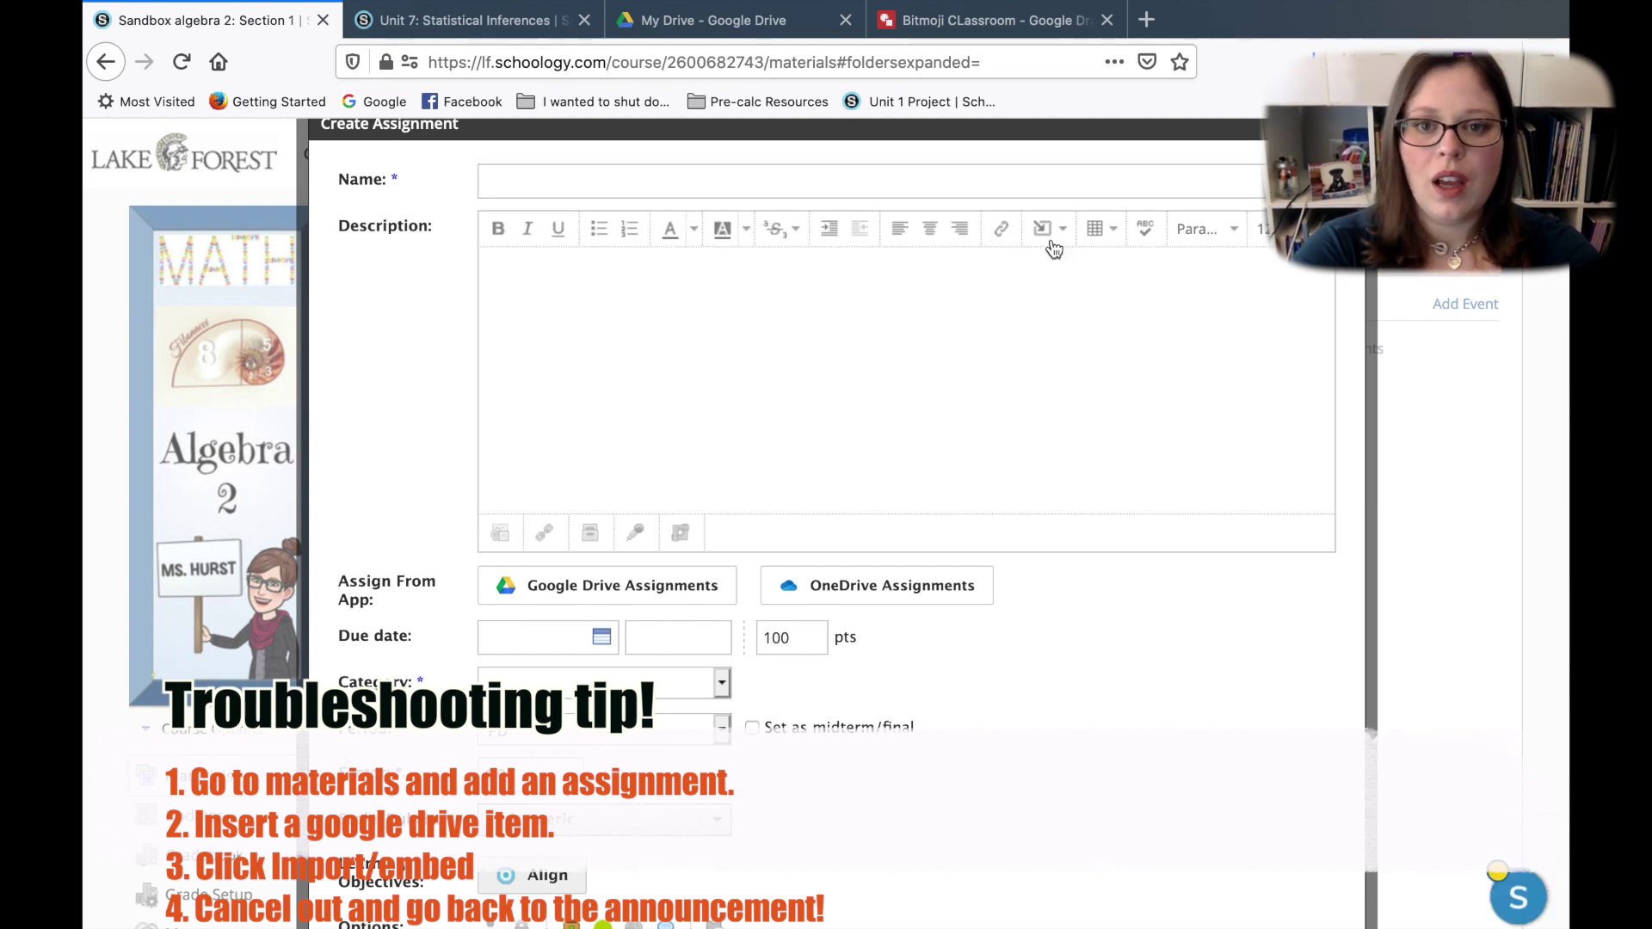
click(1055, 245)
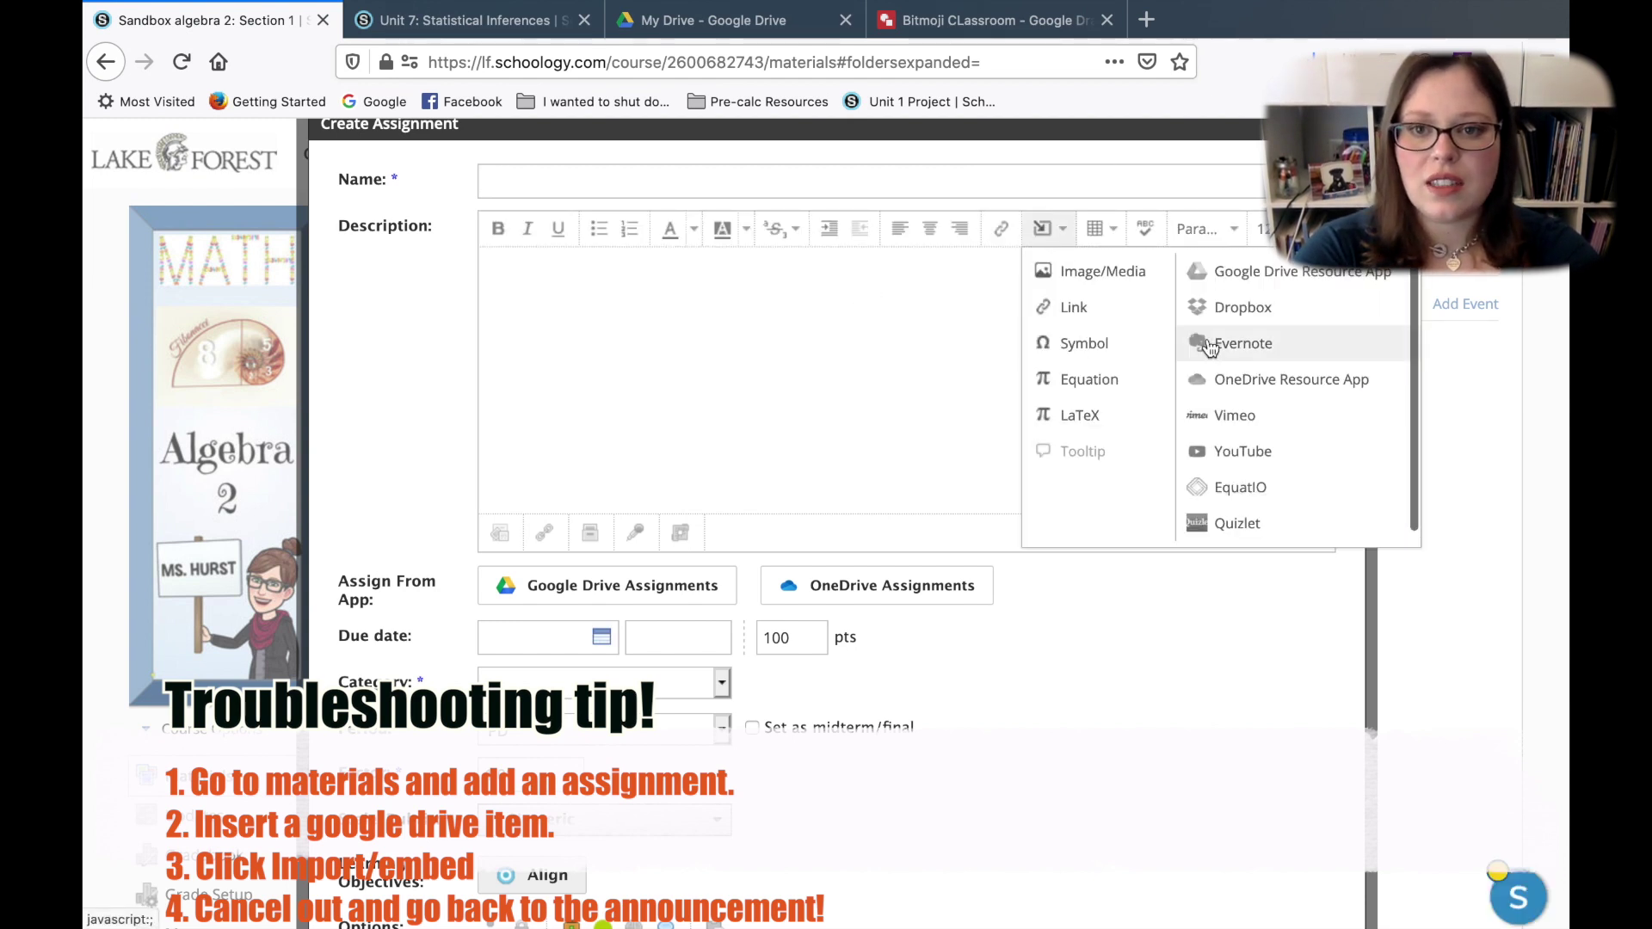
click(1239, 274)
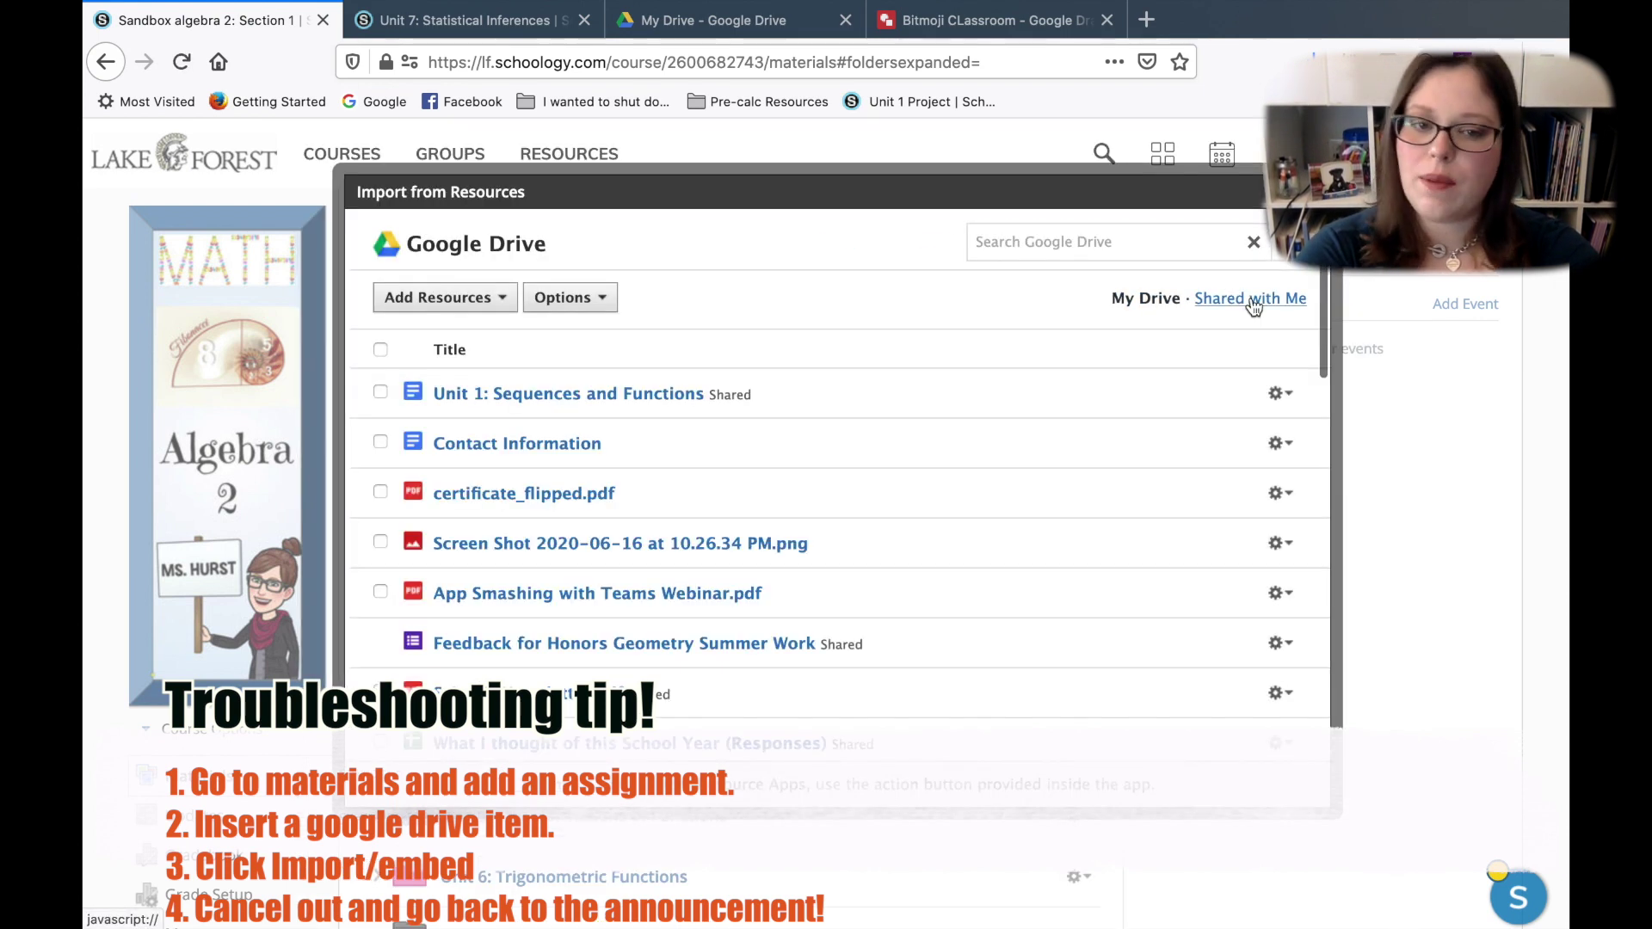
click(1252, 301)
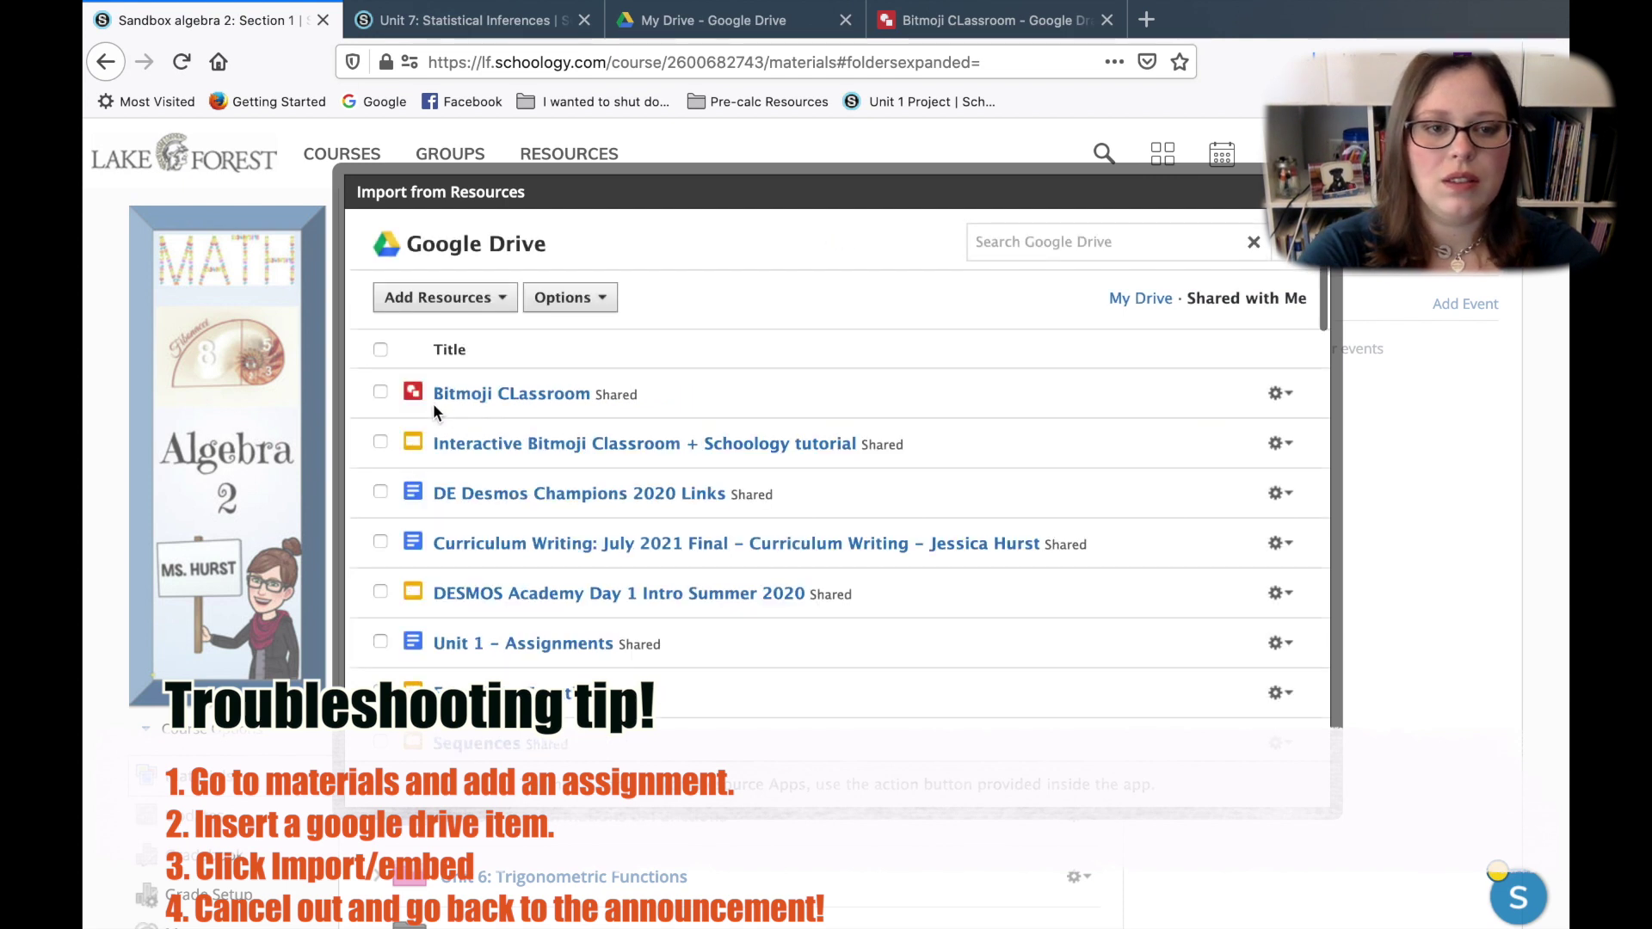
click(381, 393)
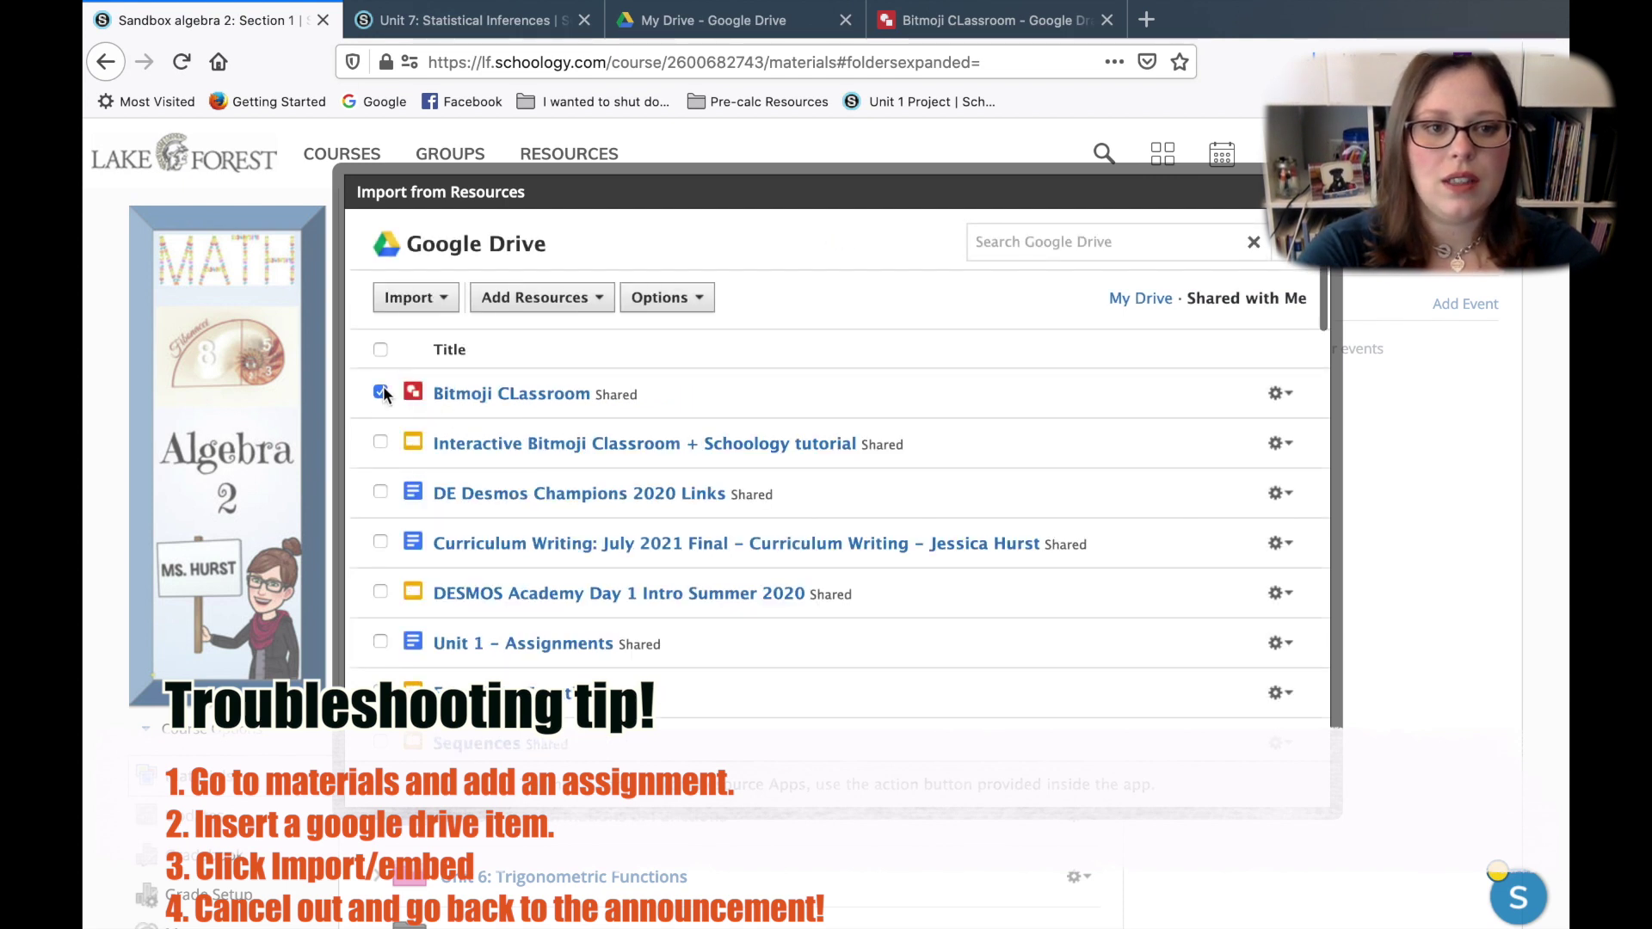
click(437, 301)
click(453, 401)
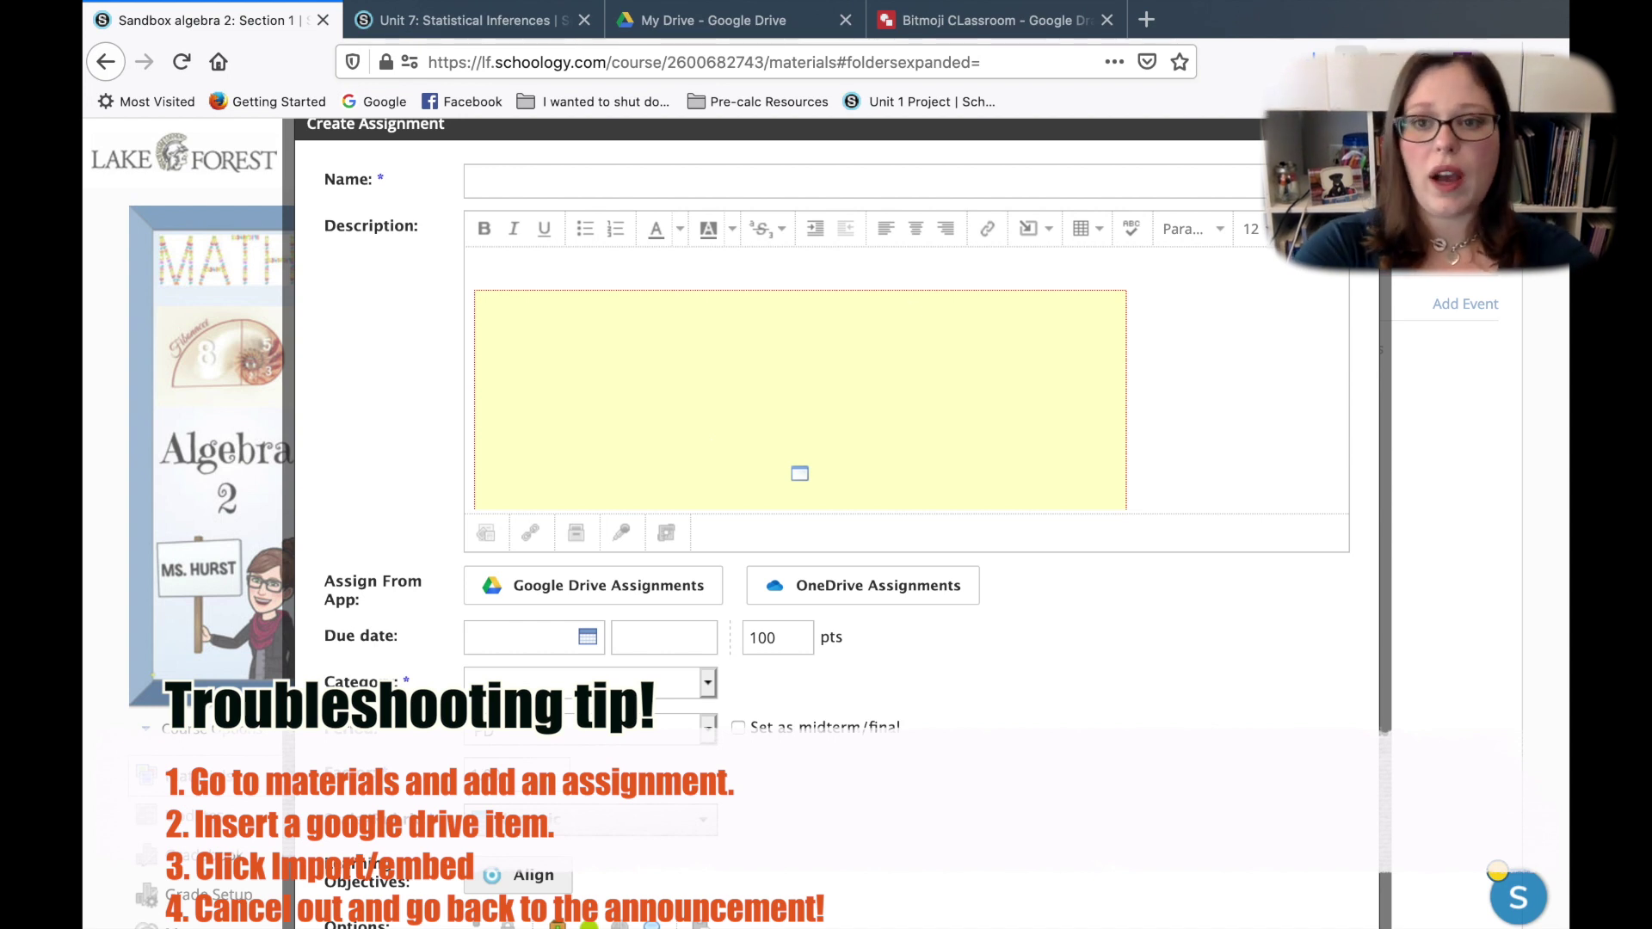
key(Escape)
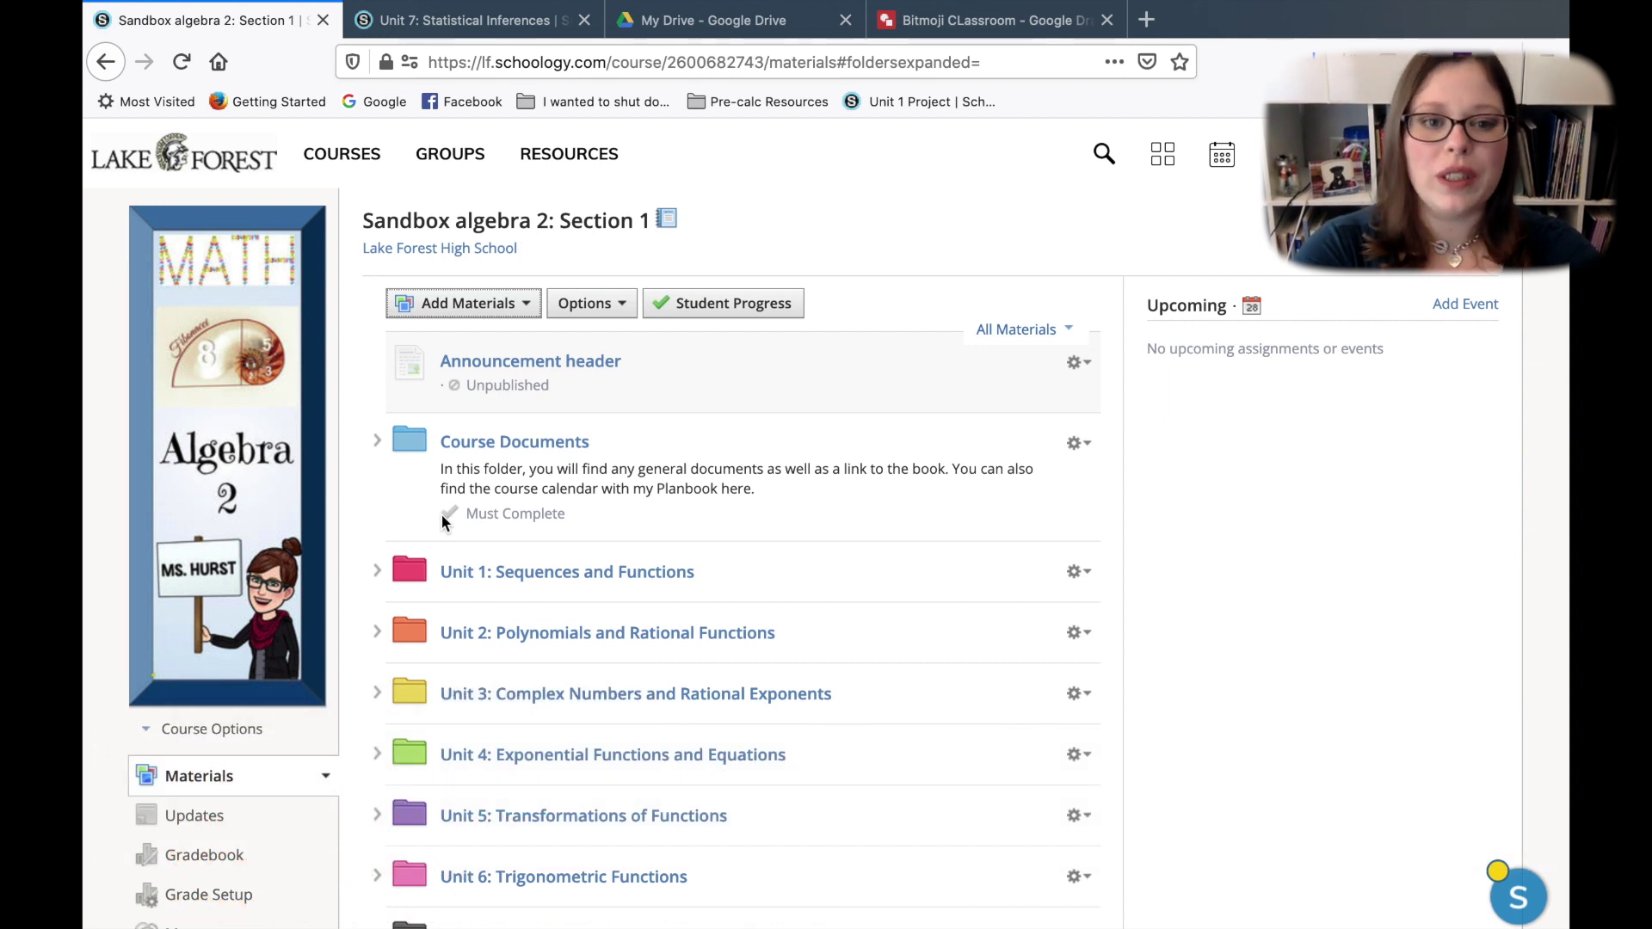
Start a new post on Updates and Import Embed the shared Bitmoji CLassroom drawing from Google Drive.
click(204, 819)
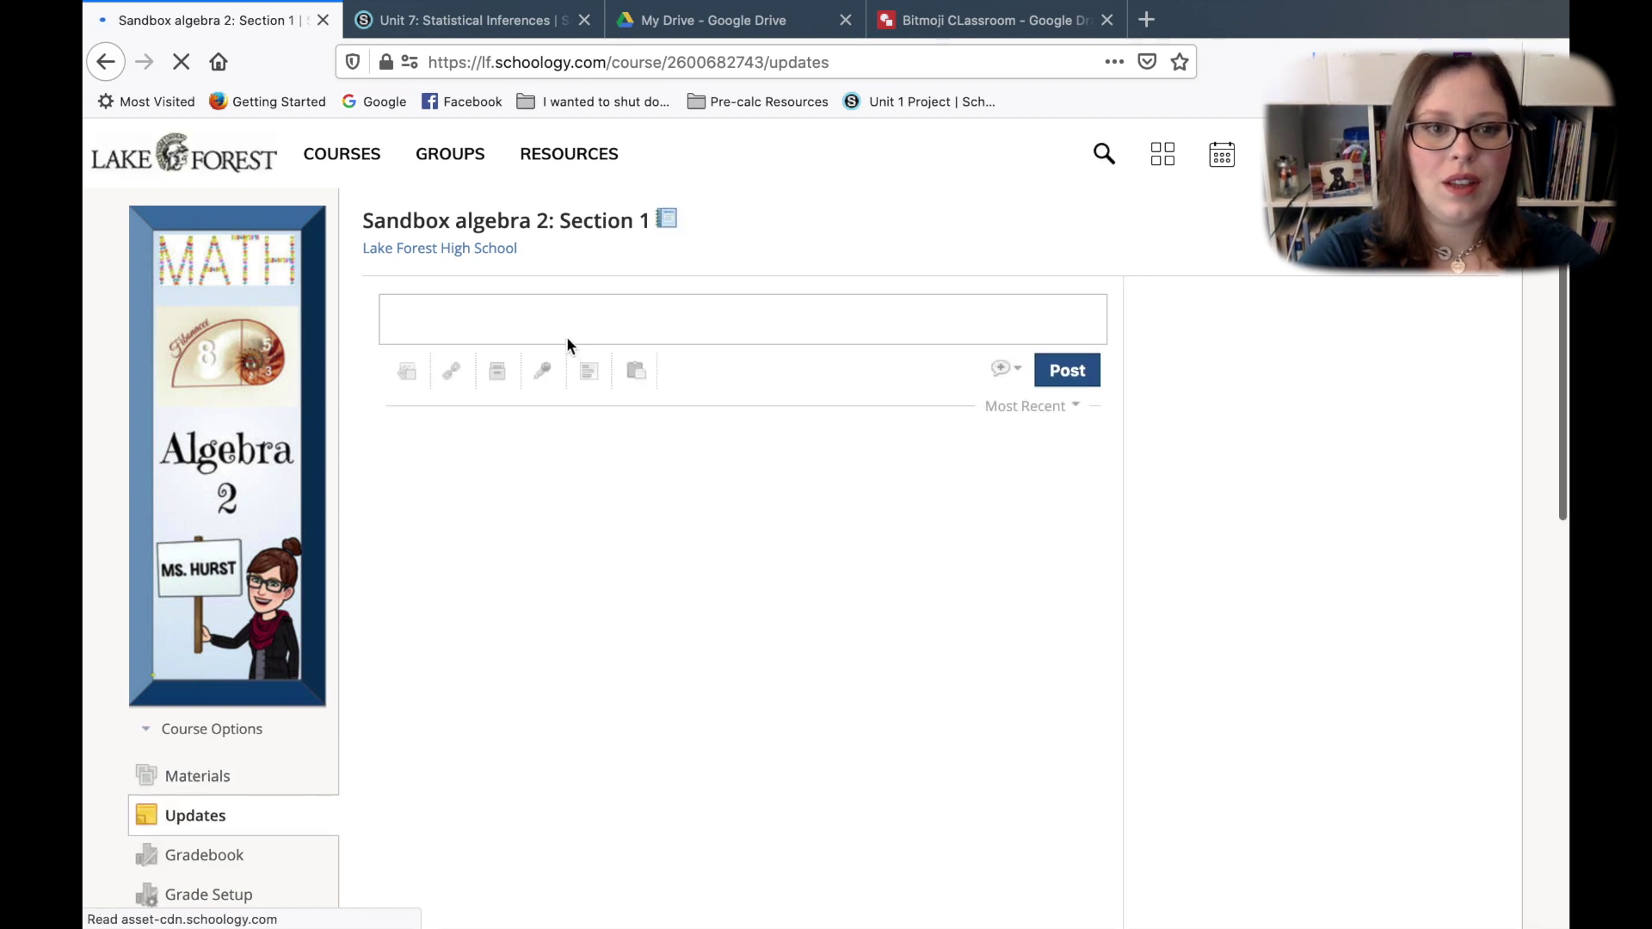
click(558, 337)
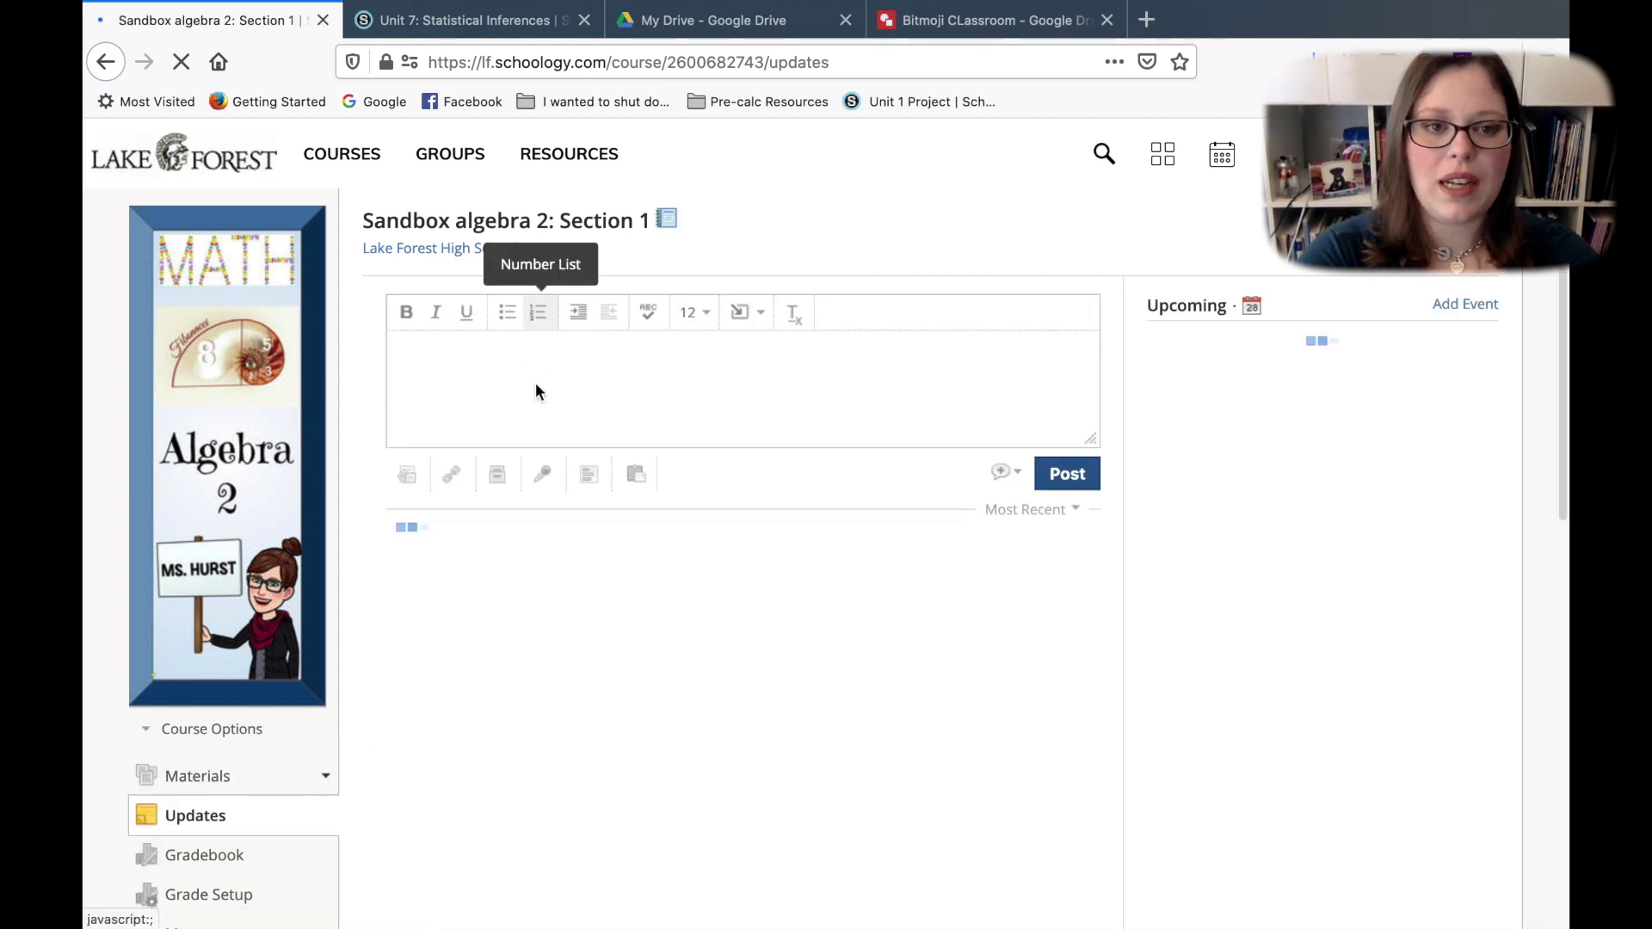
click(499, 482)
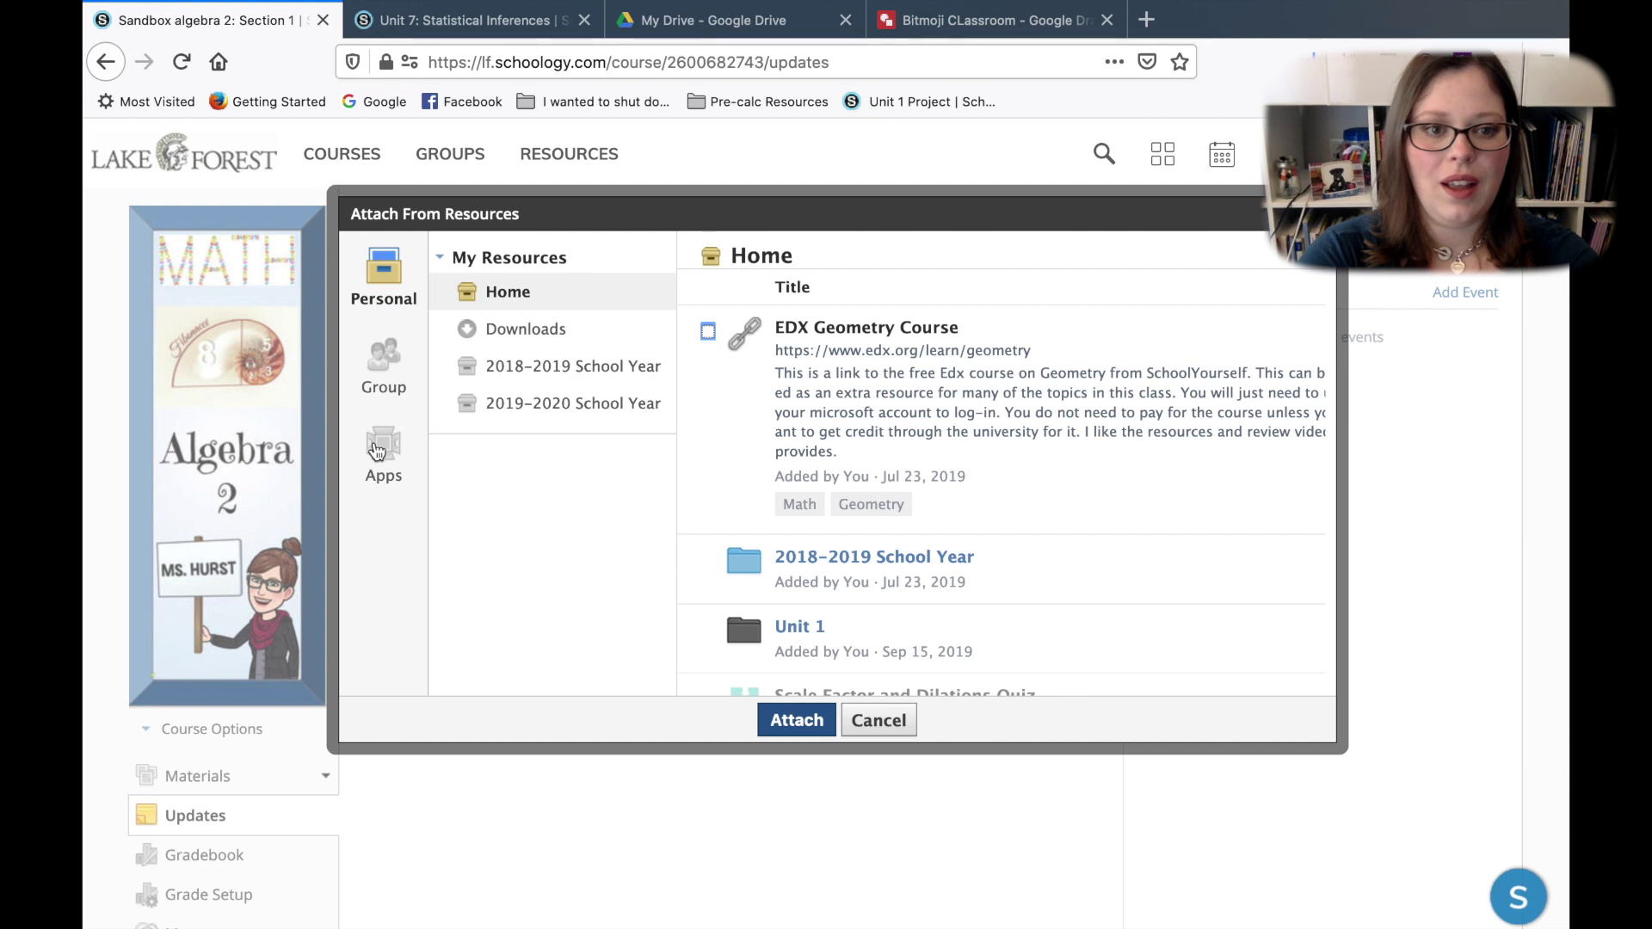
click(378, 452)
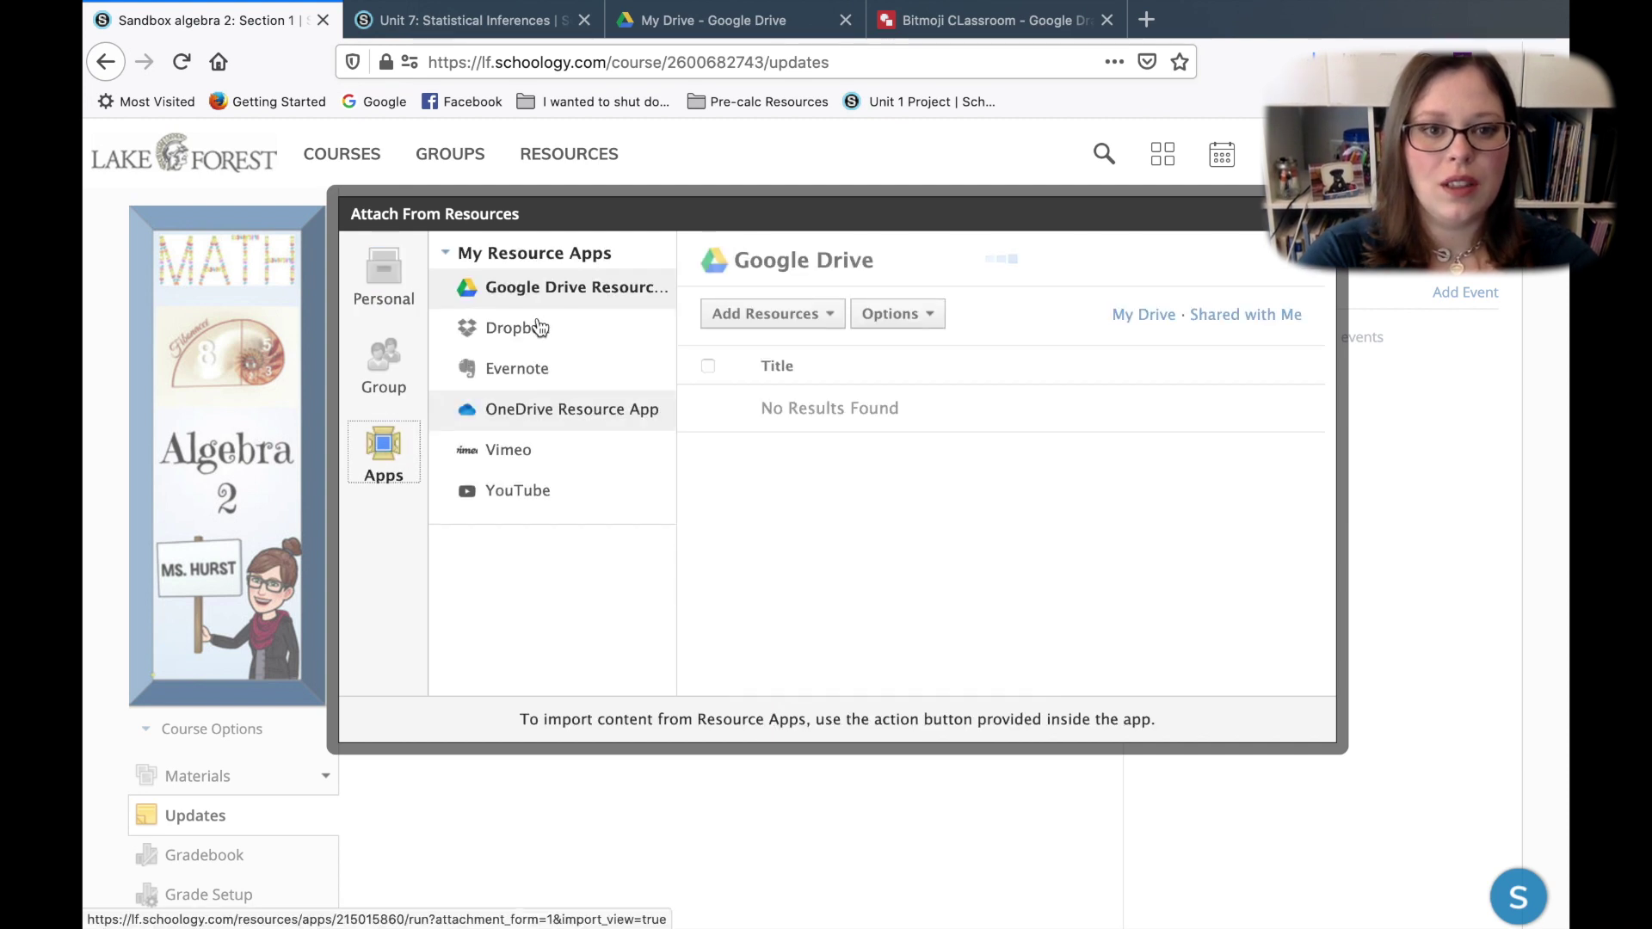
click(1263, 318)
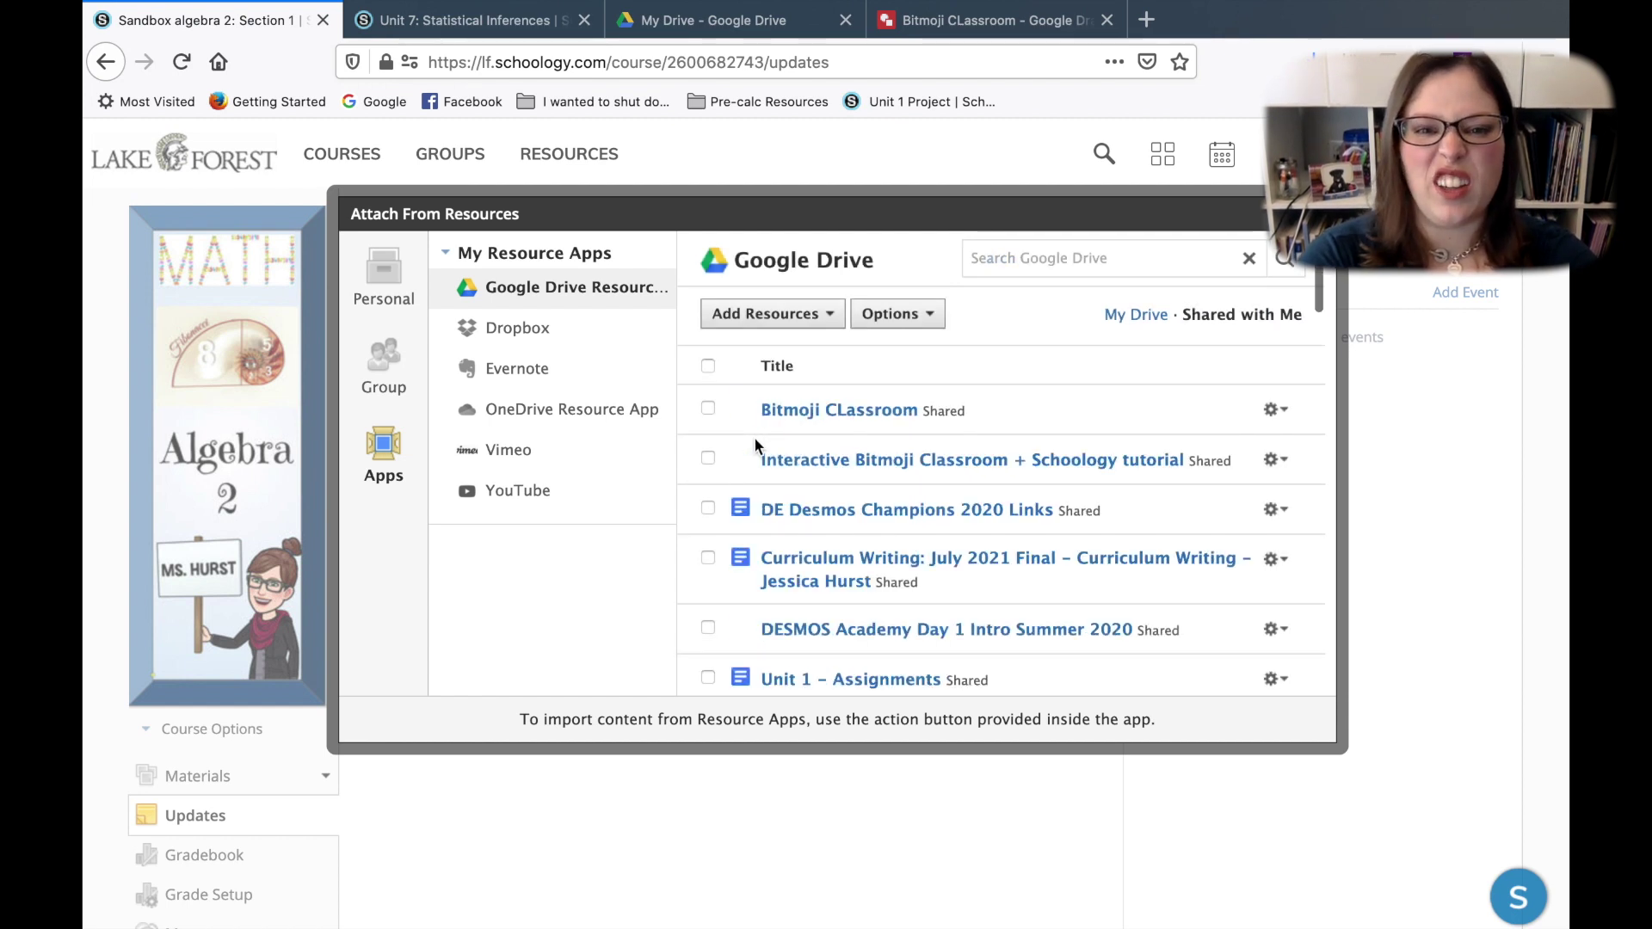
click(708, 409)
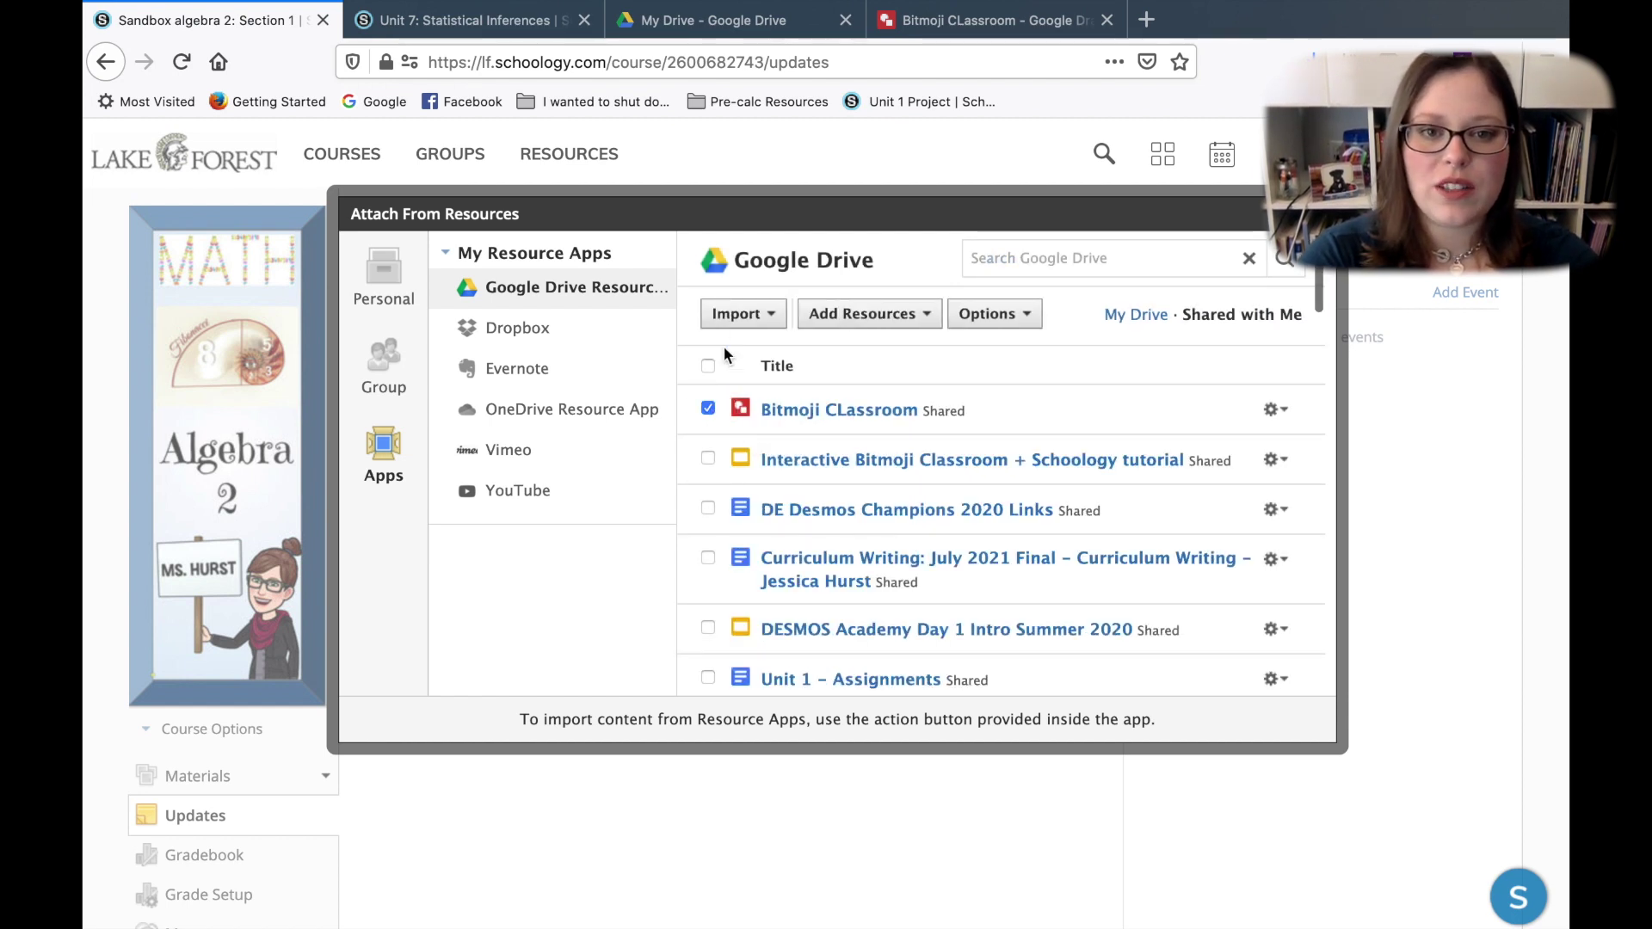
click(740, 314)
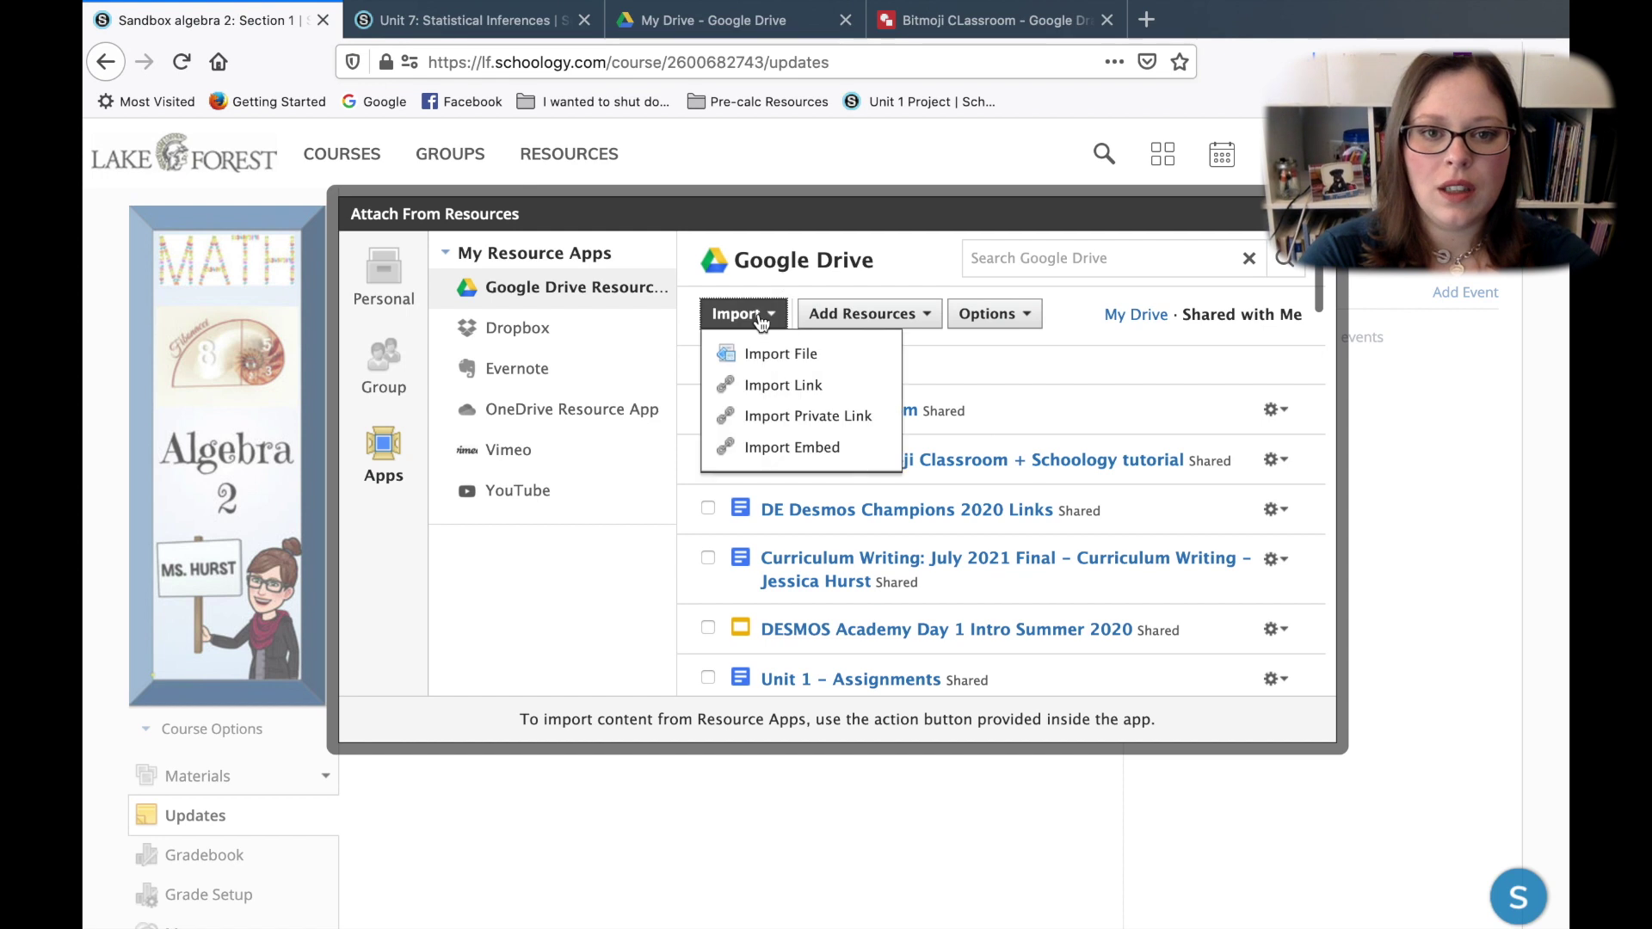
click(785, 447)
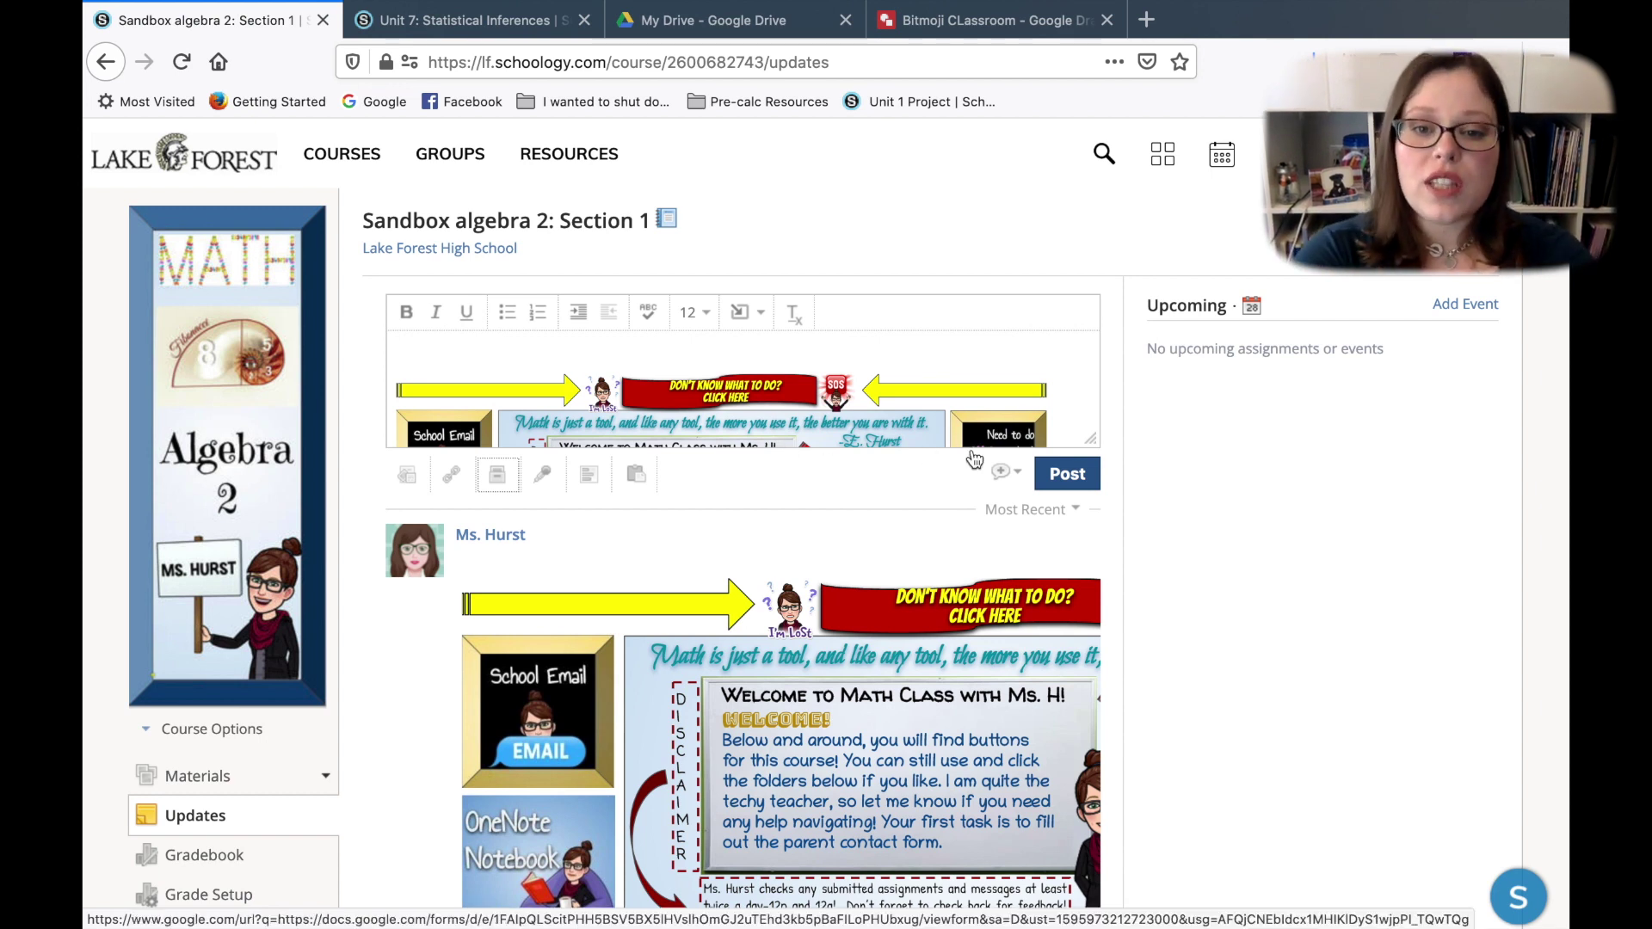
Tick the notify-members option for the update and close the stray banner-link tab.
click(1016, 475)
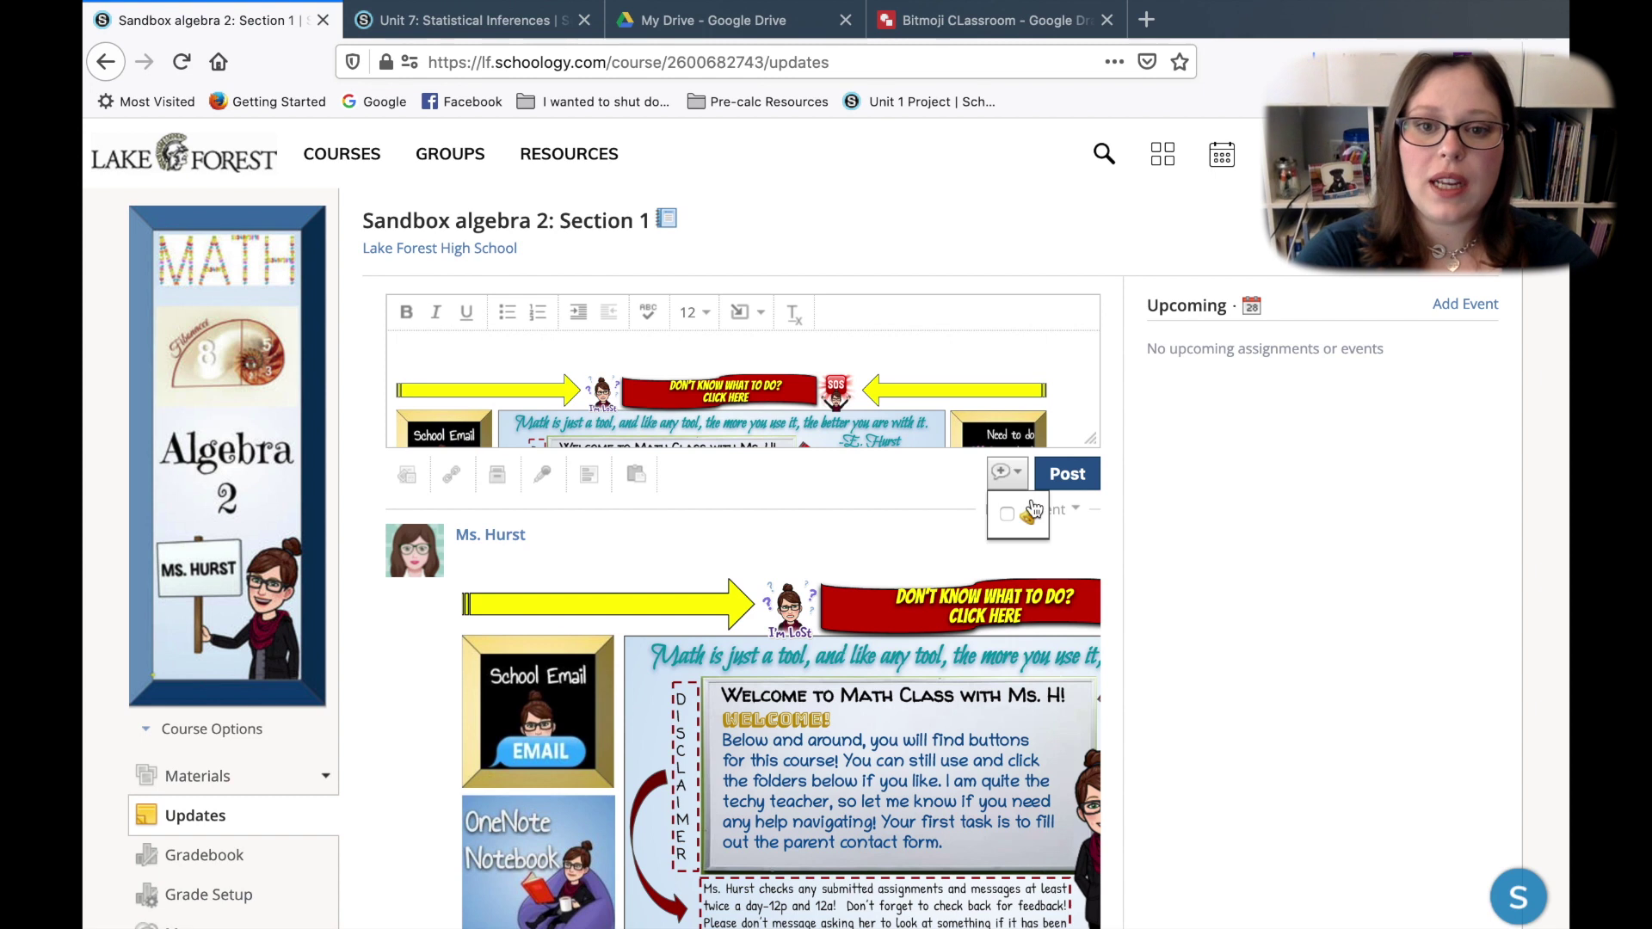
click(1007, 514)
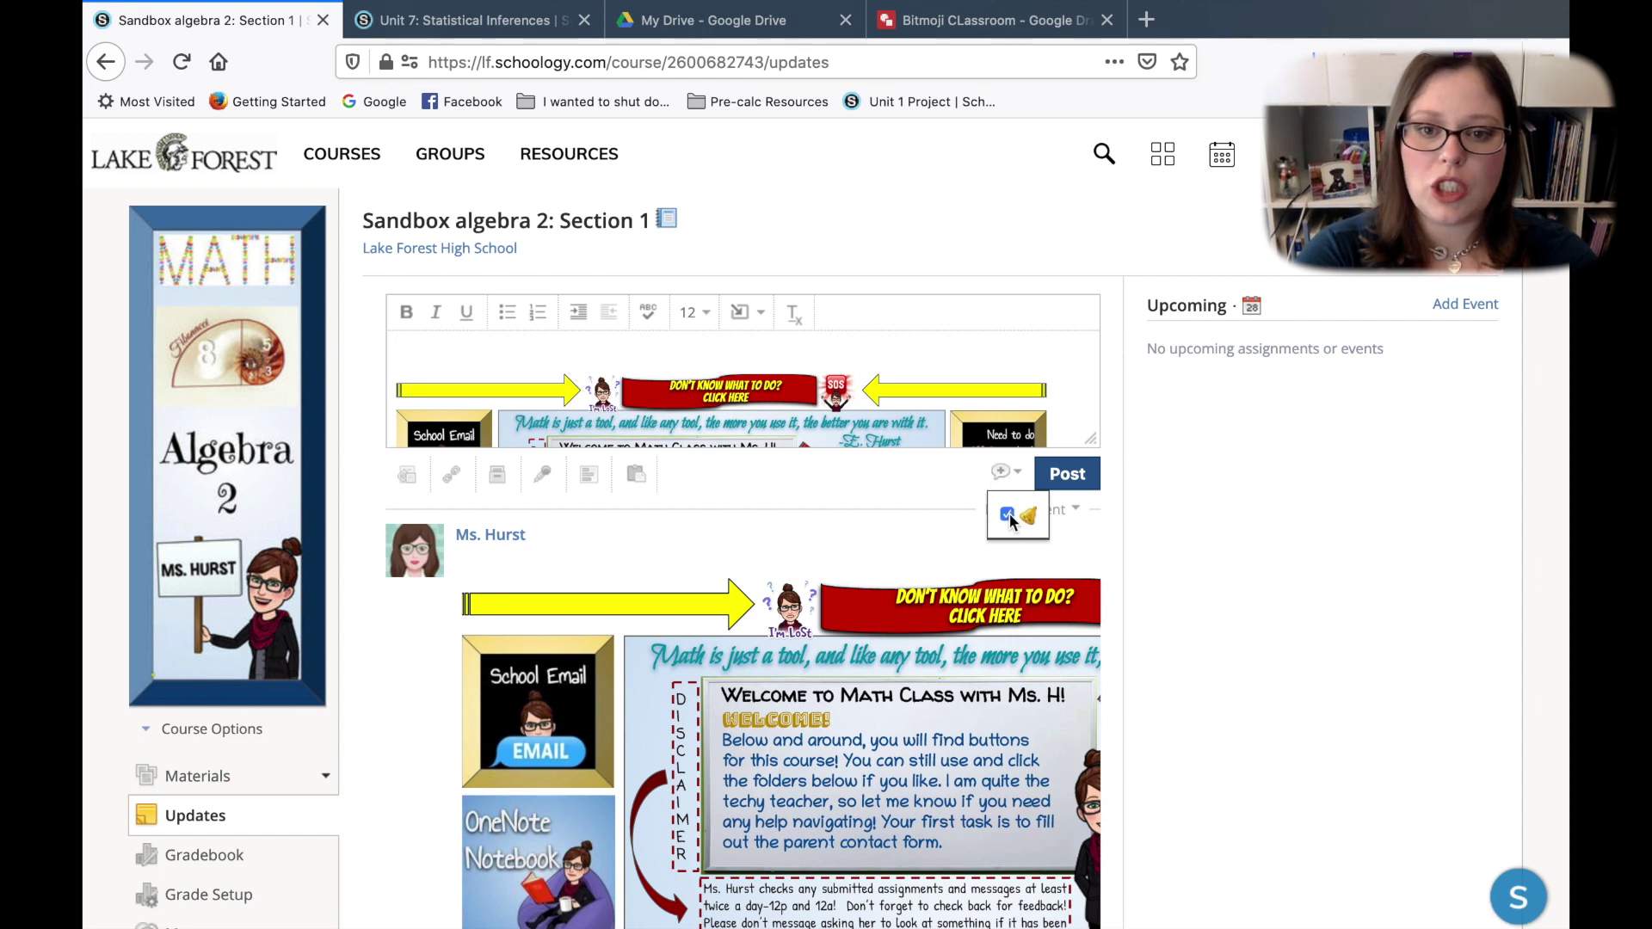
click(901, 472)
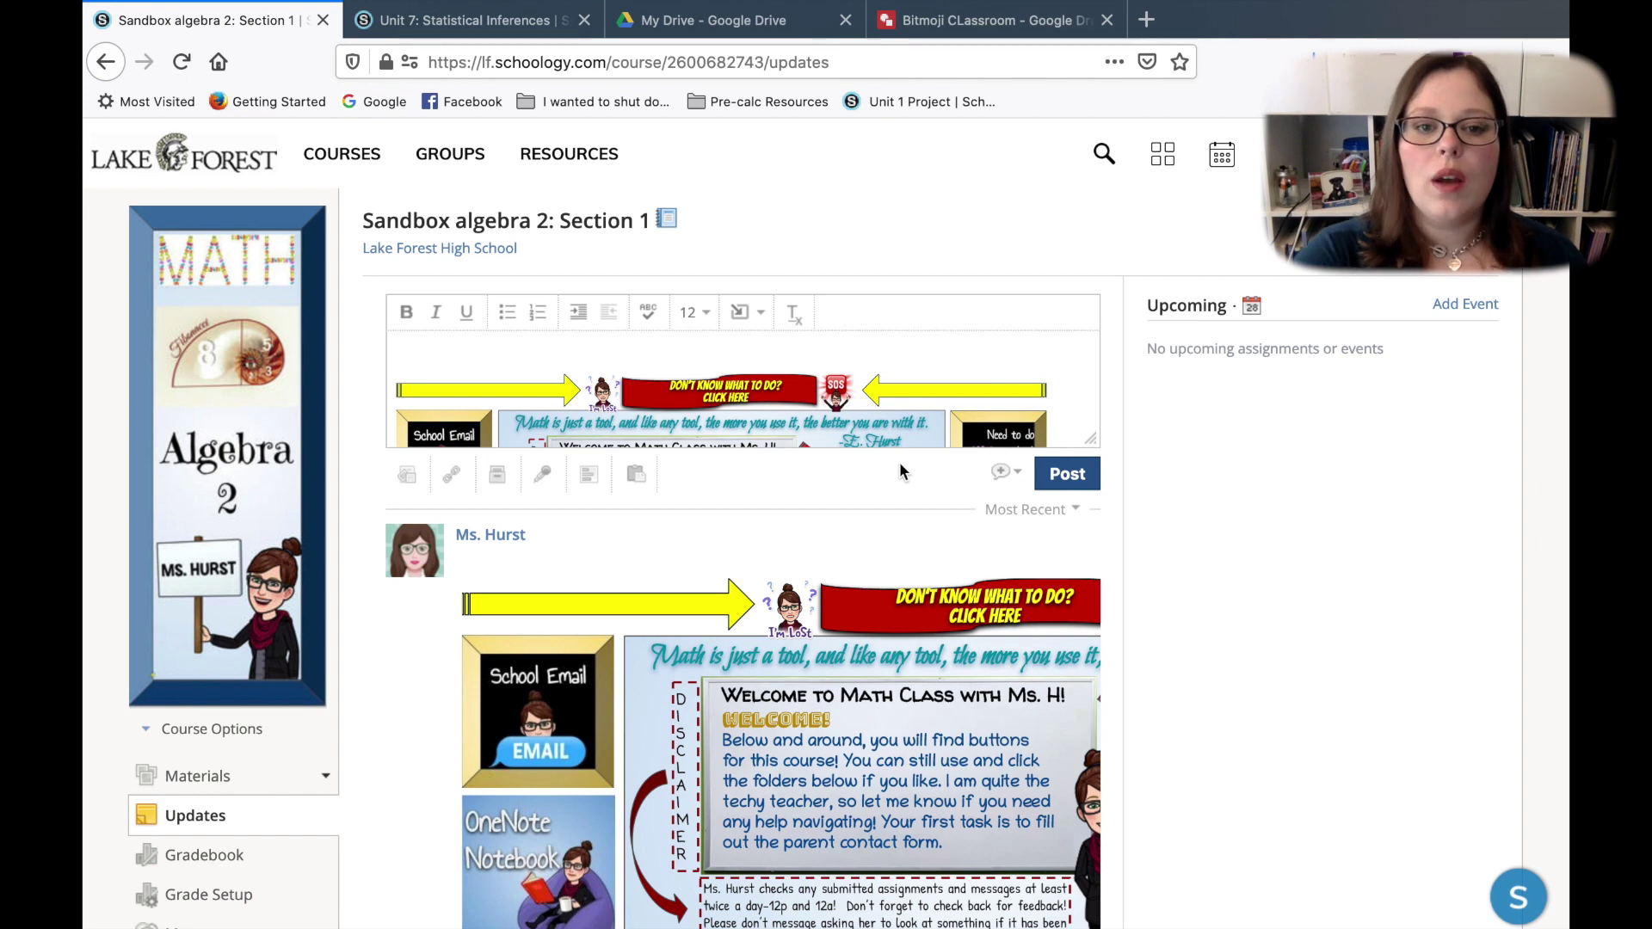
click(742, 390)
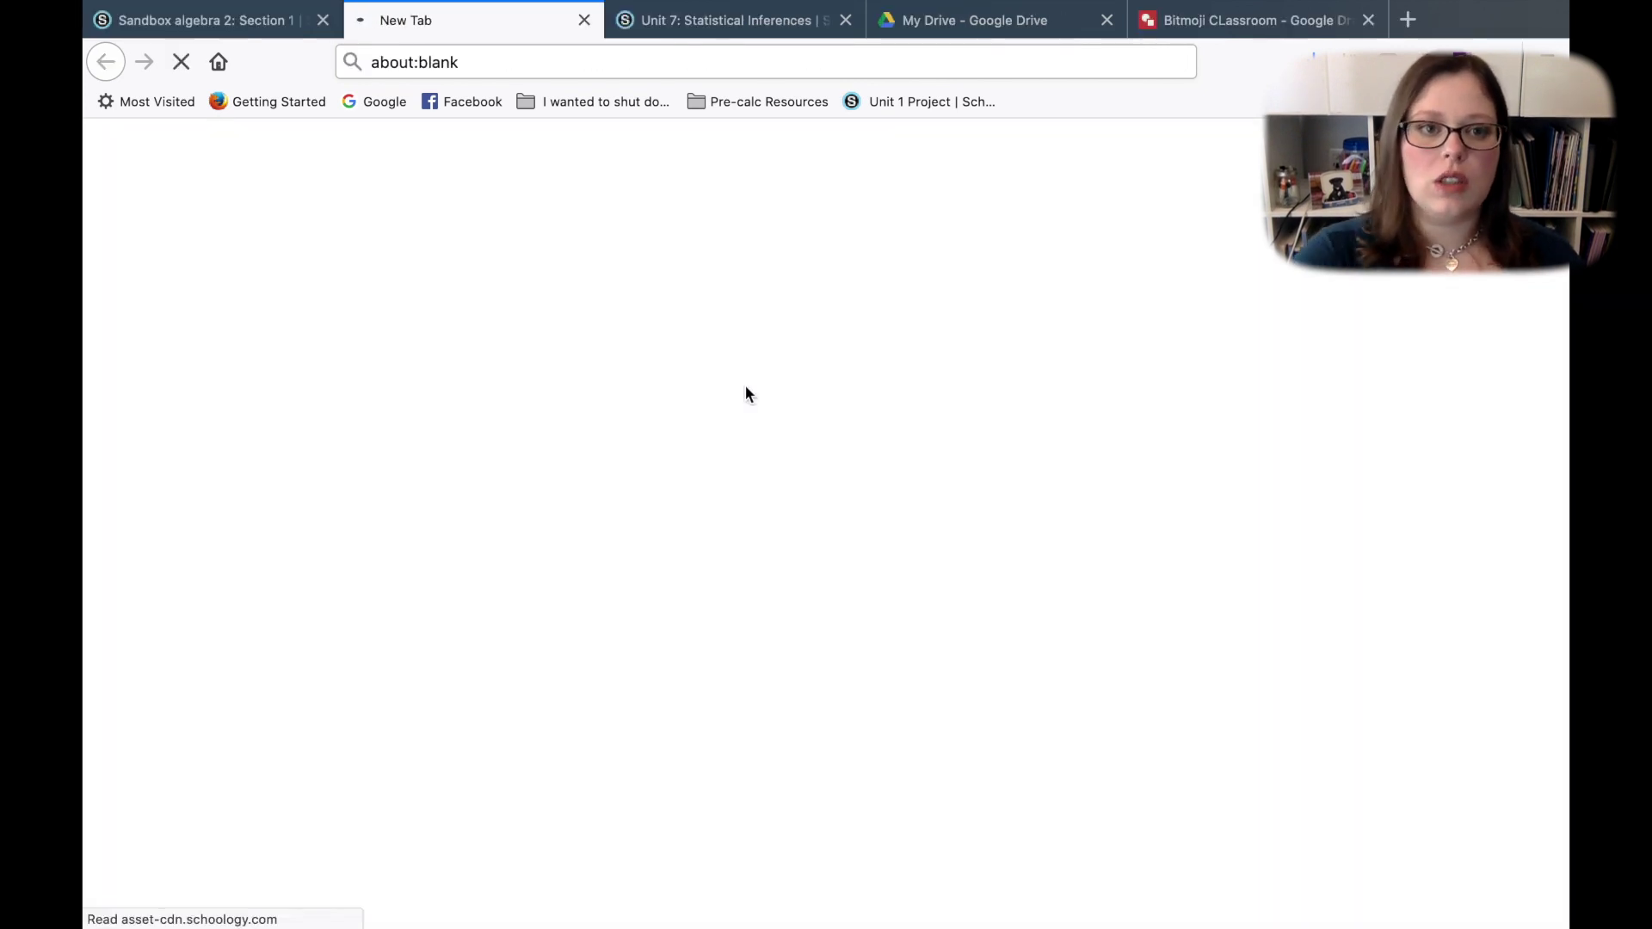
click(584, 20)
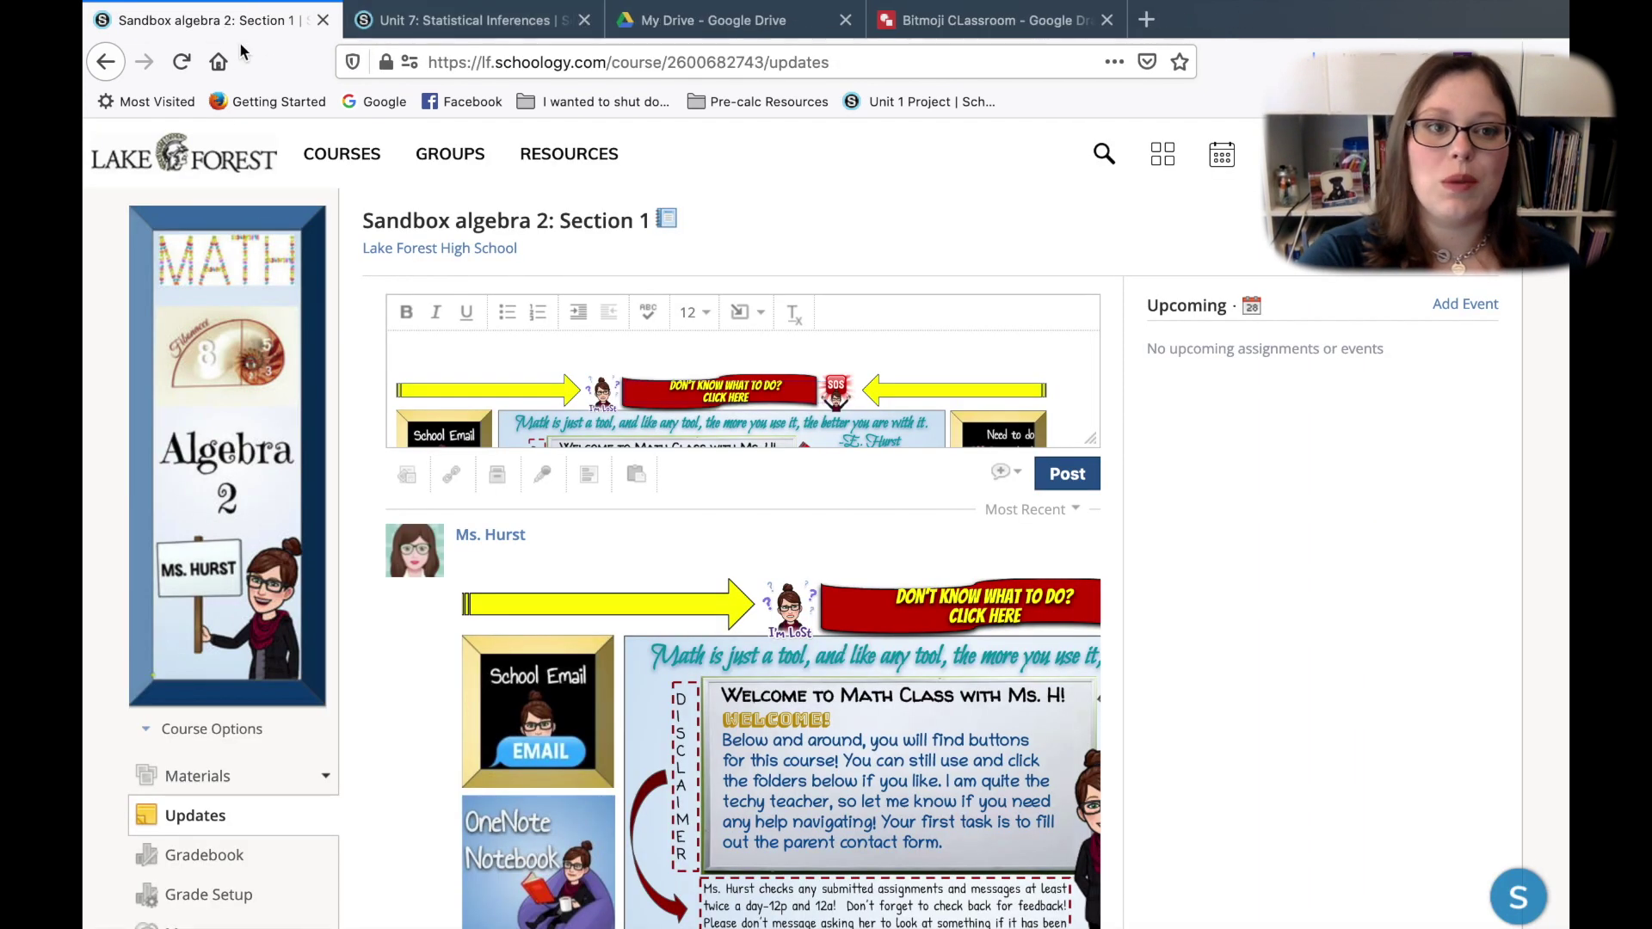
Inspect the banner and search the markup for 'iframe' to reach the 900×500 Google embed (match 3 of 14).
right_click(697, 416)
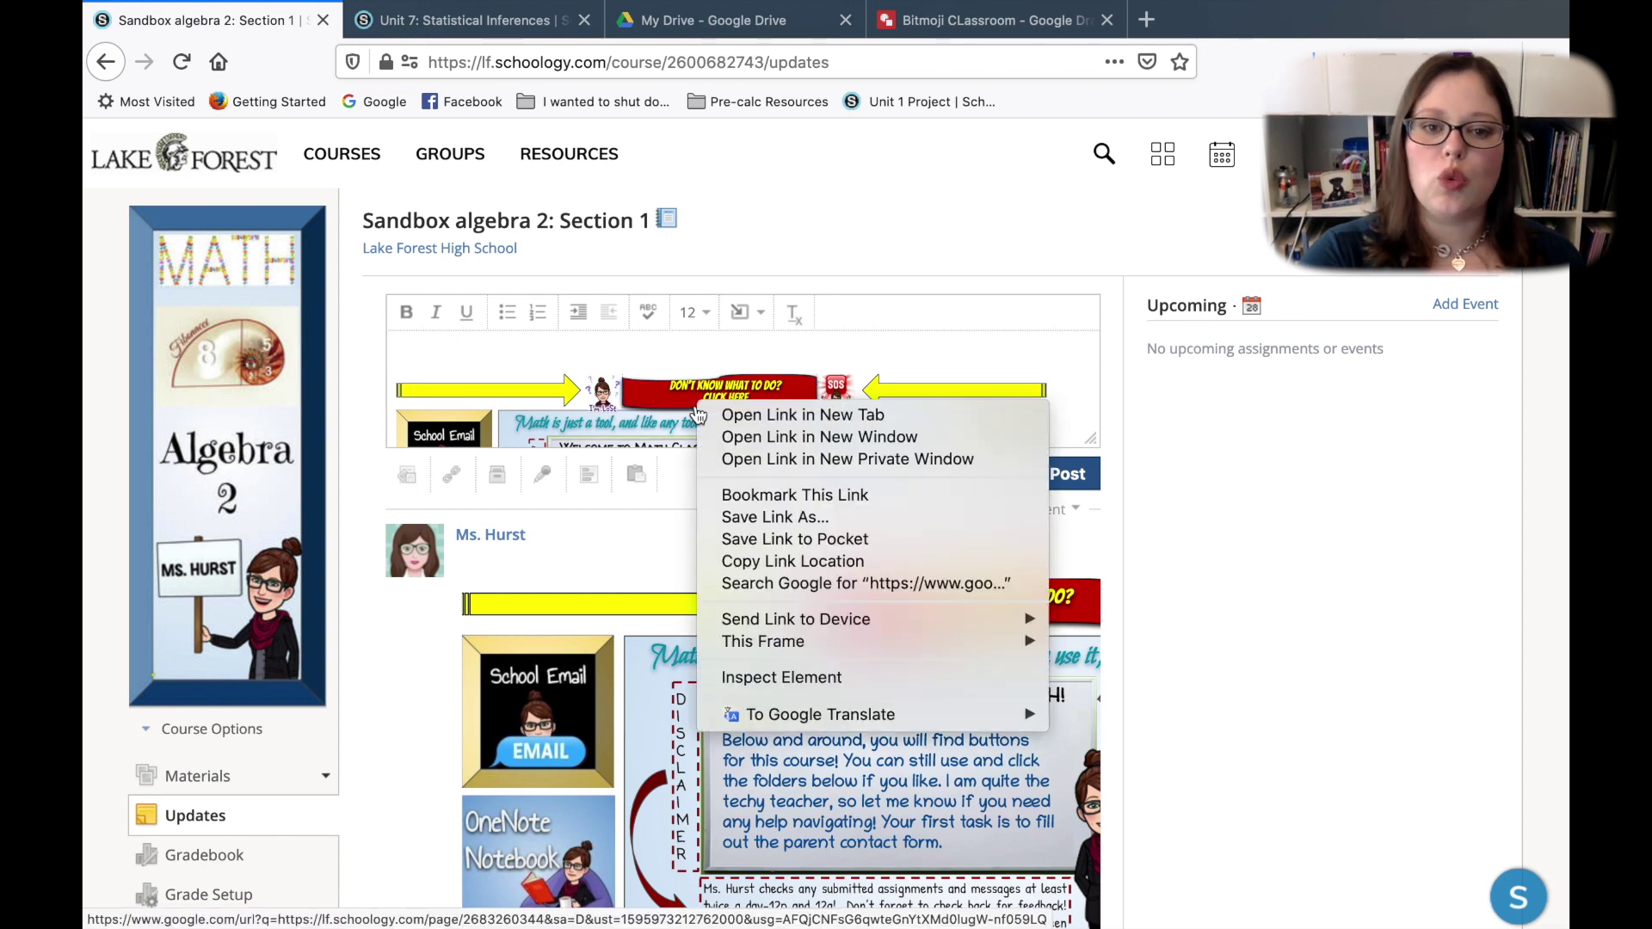
click(766, 677)
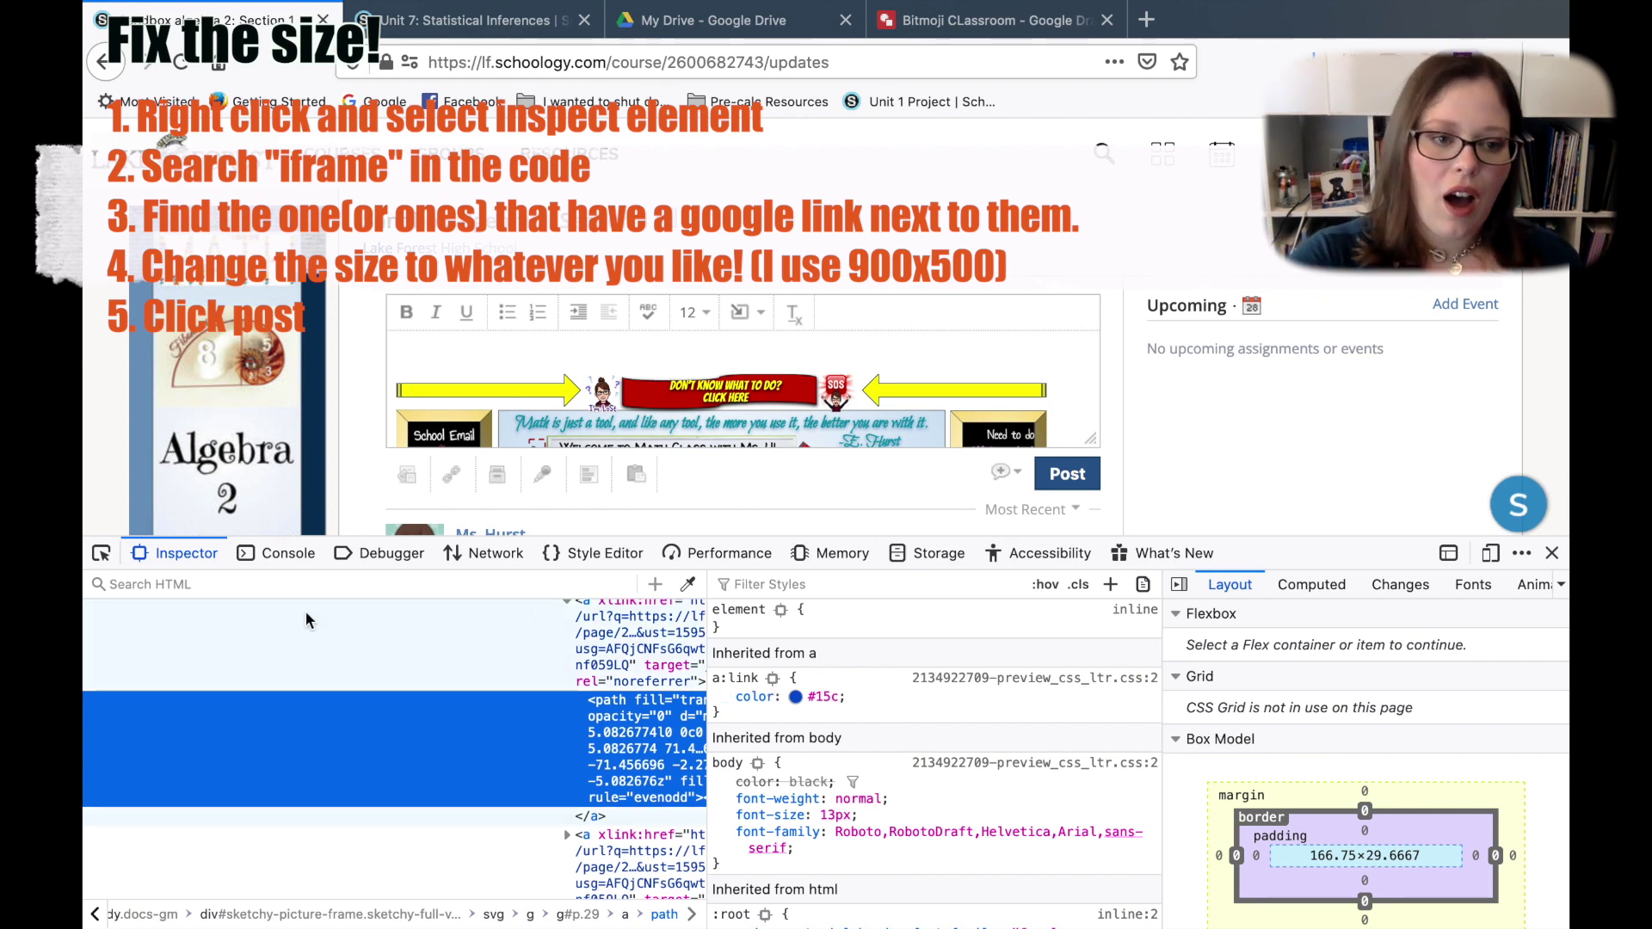
click(246, 585)
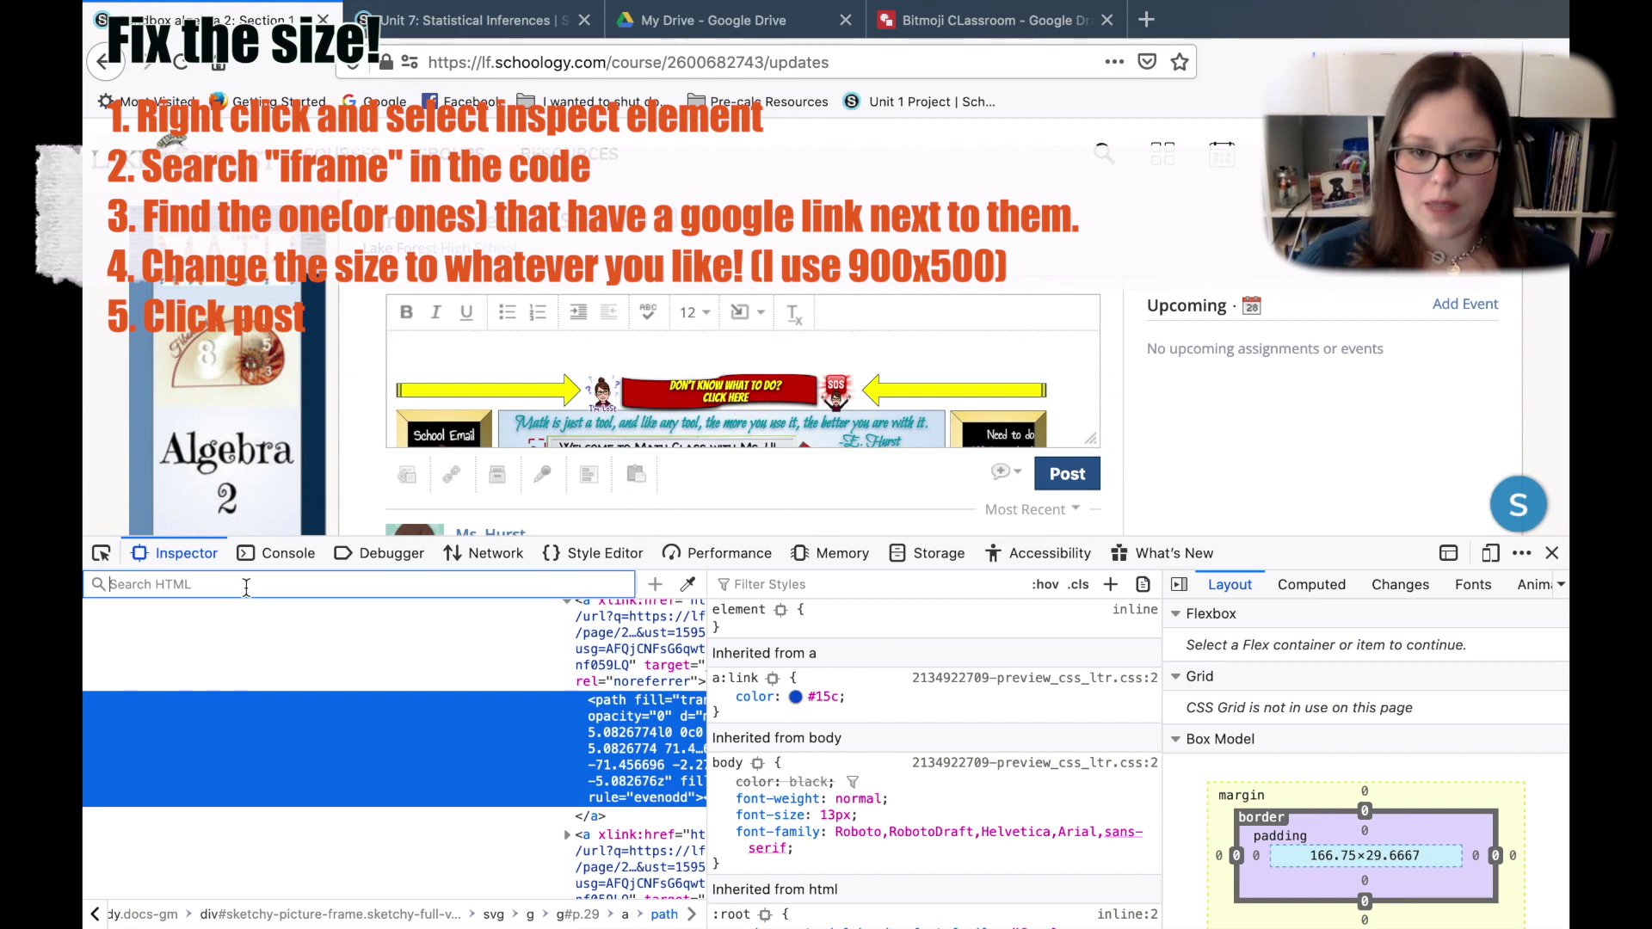
text(iframe)
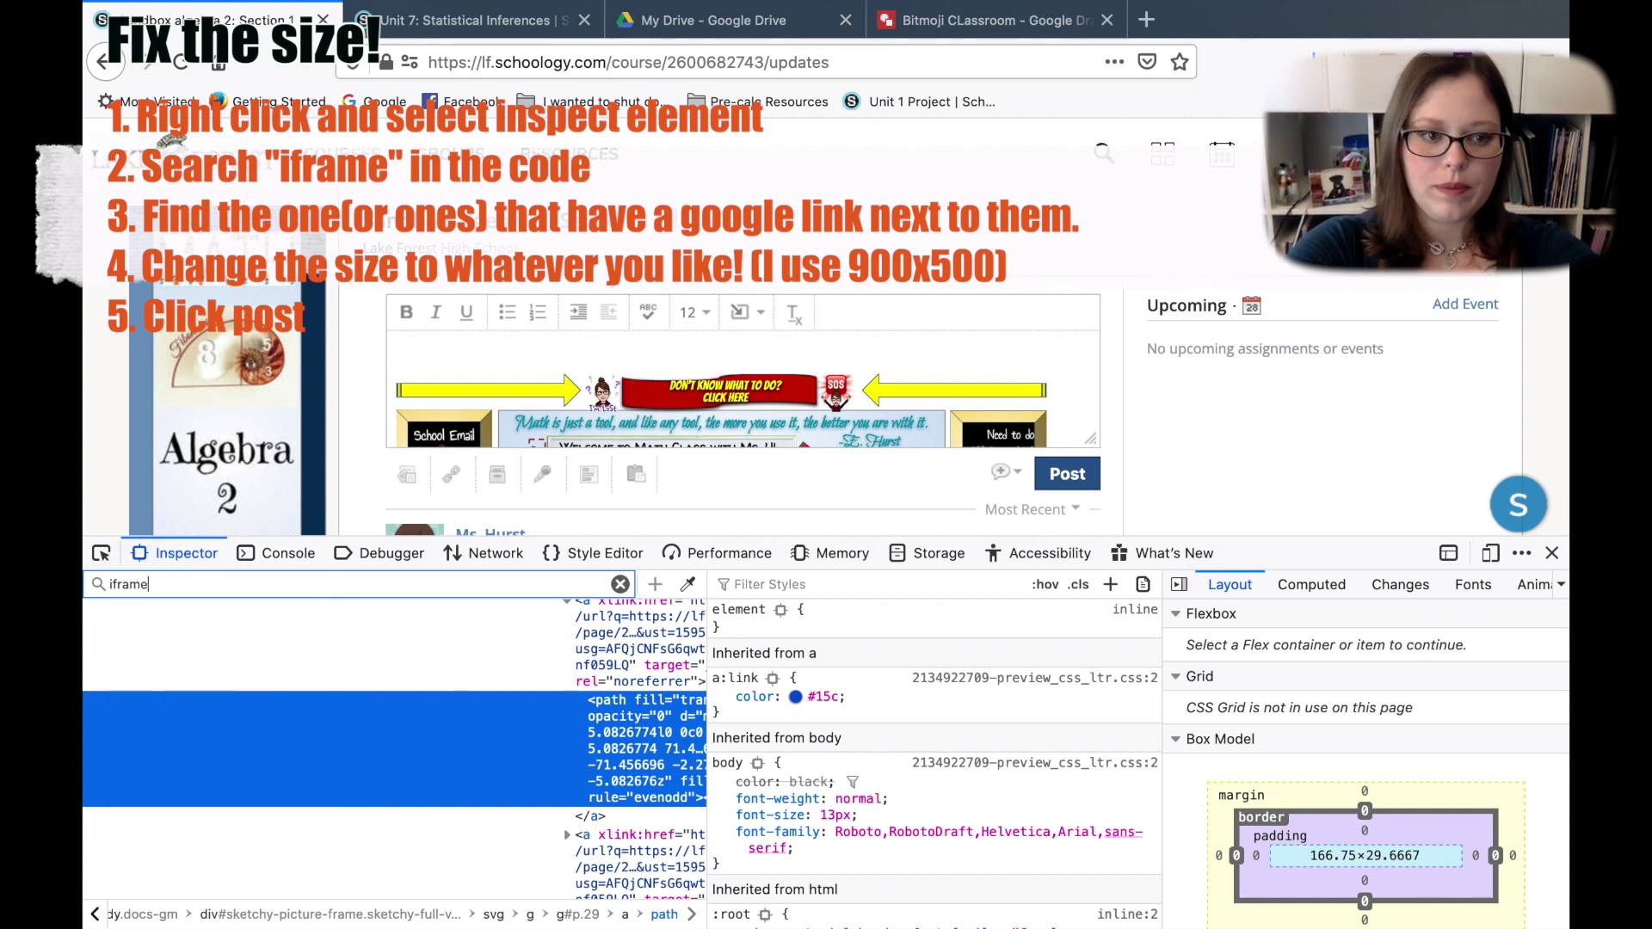
key(Return)
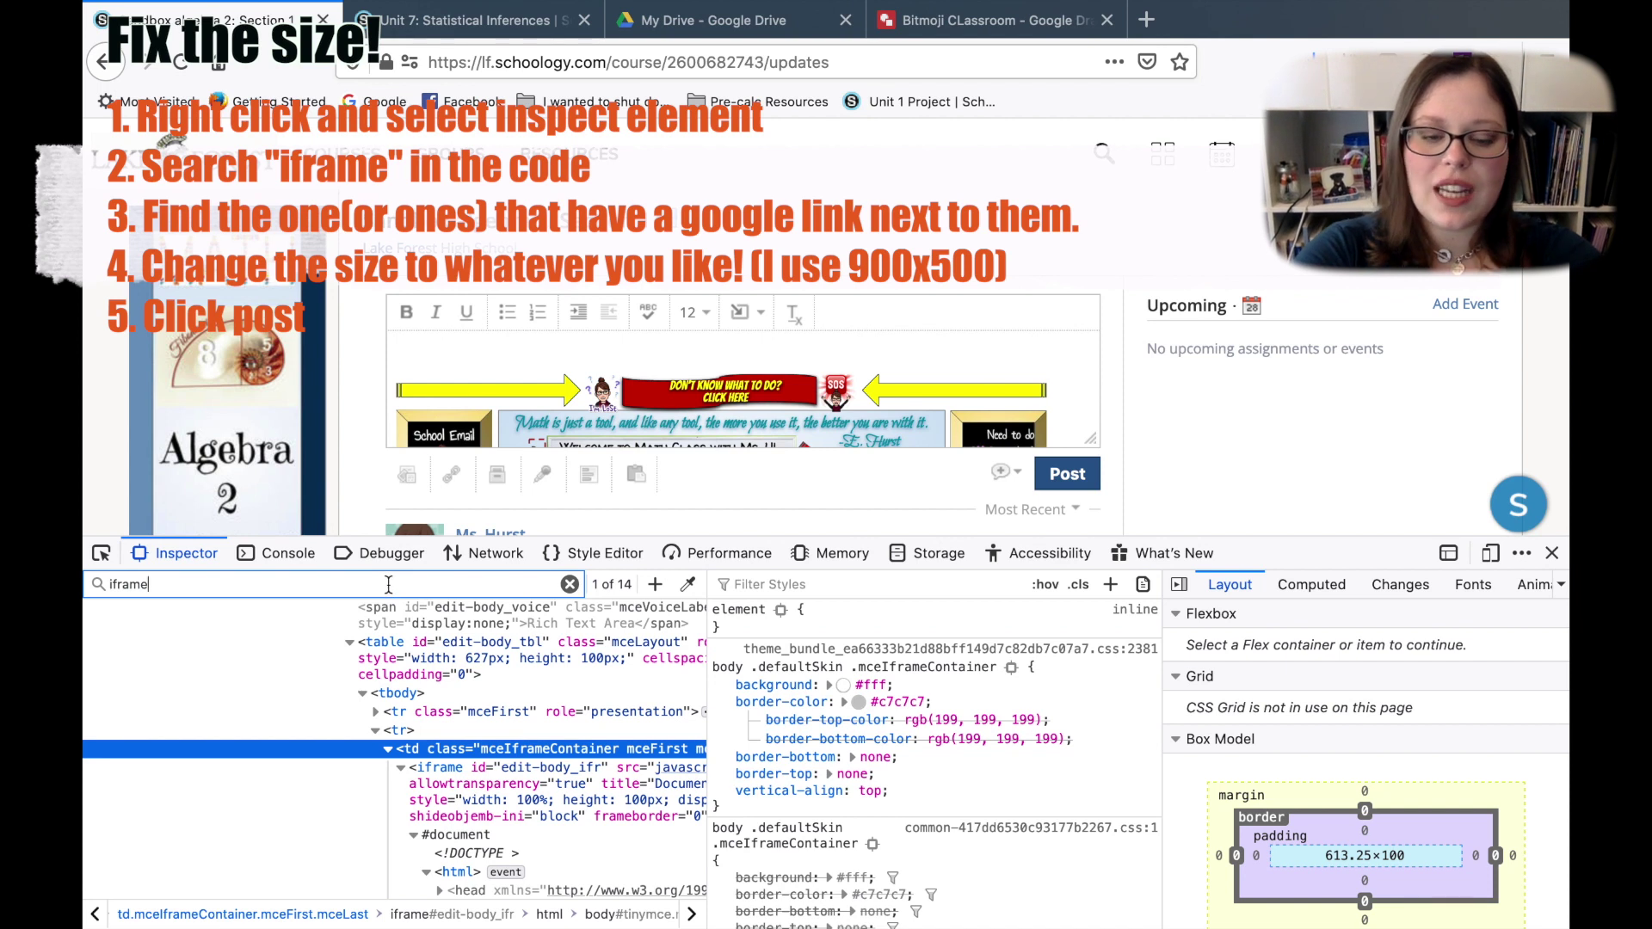
key(Return)
key(Return)
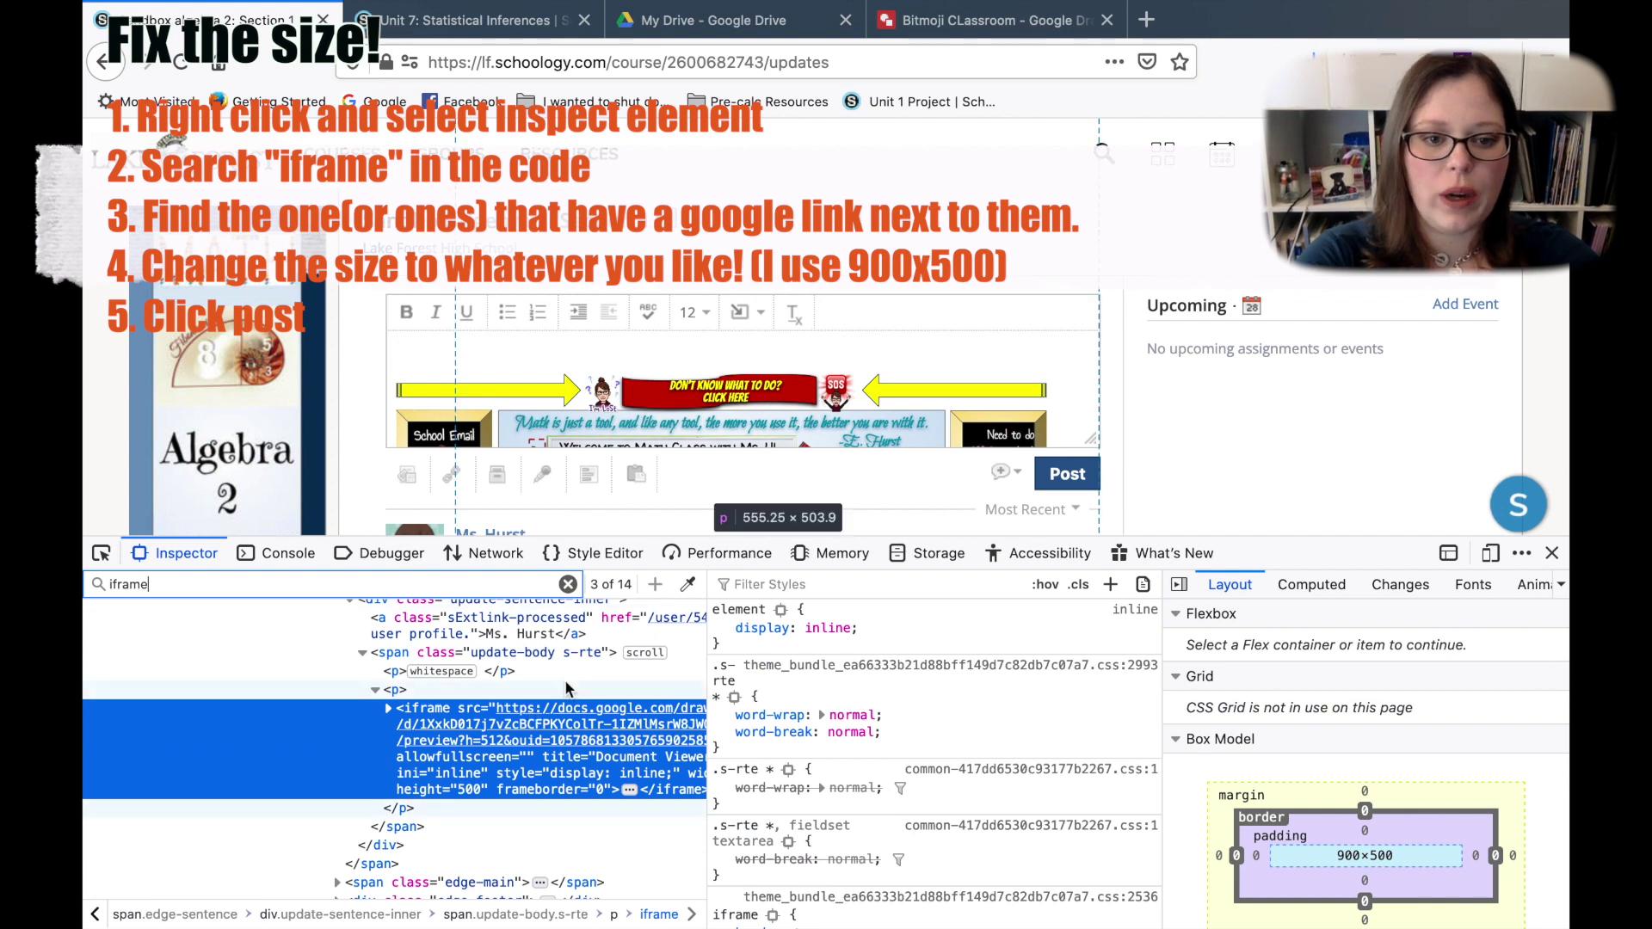
Edit an iframe's attributes in the Inspector to width 900 and height 500.
scroll(543, 733, right, 3)
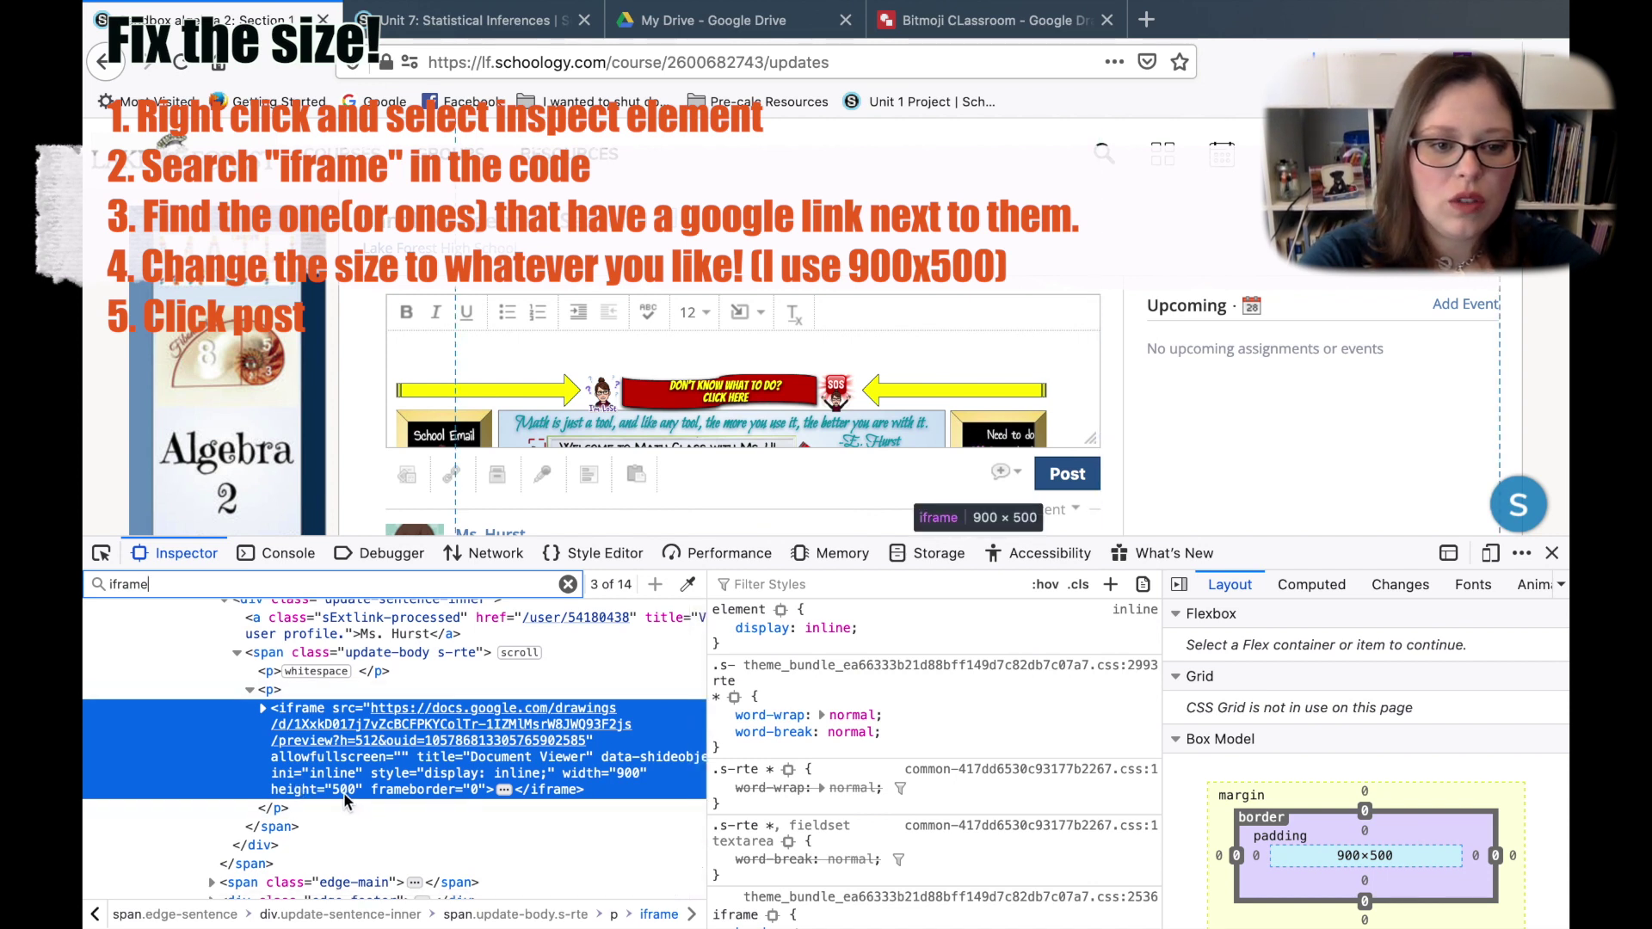
double_click(630, 777)
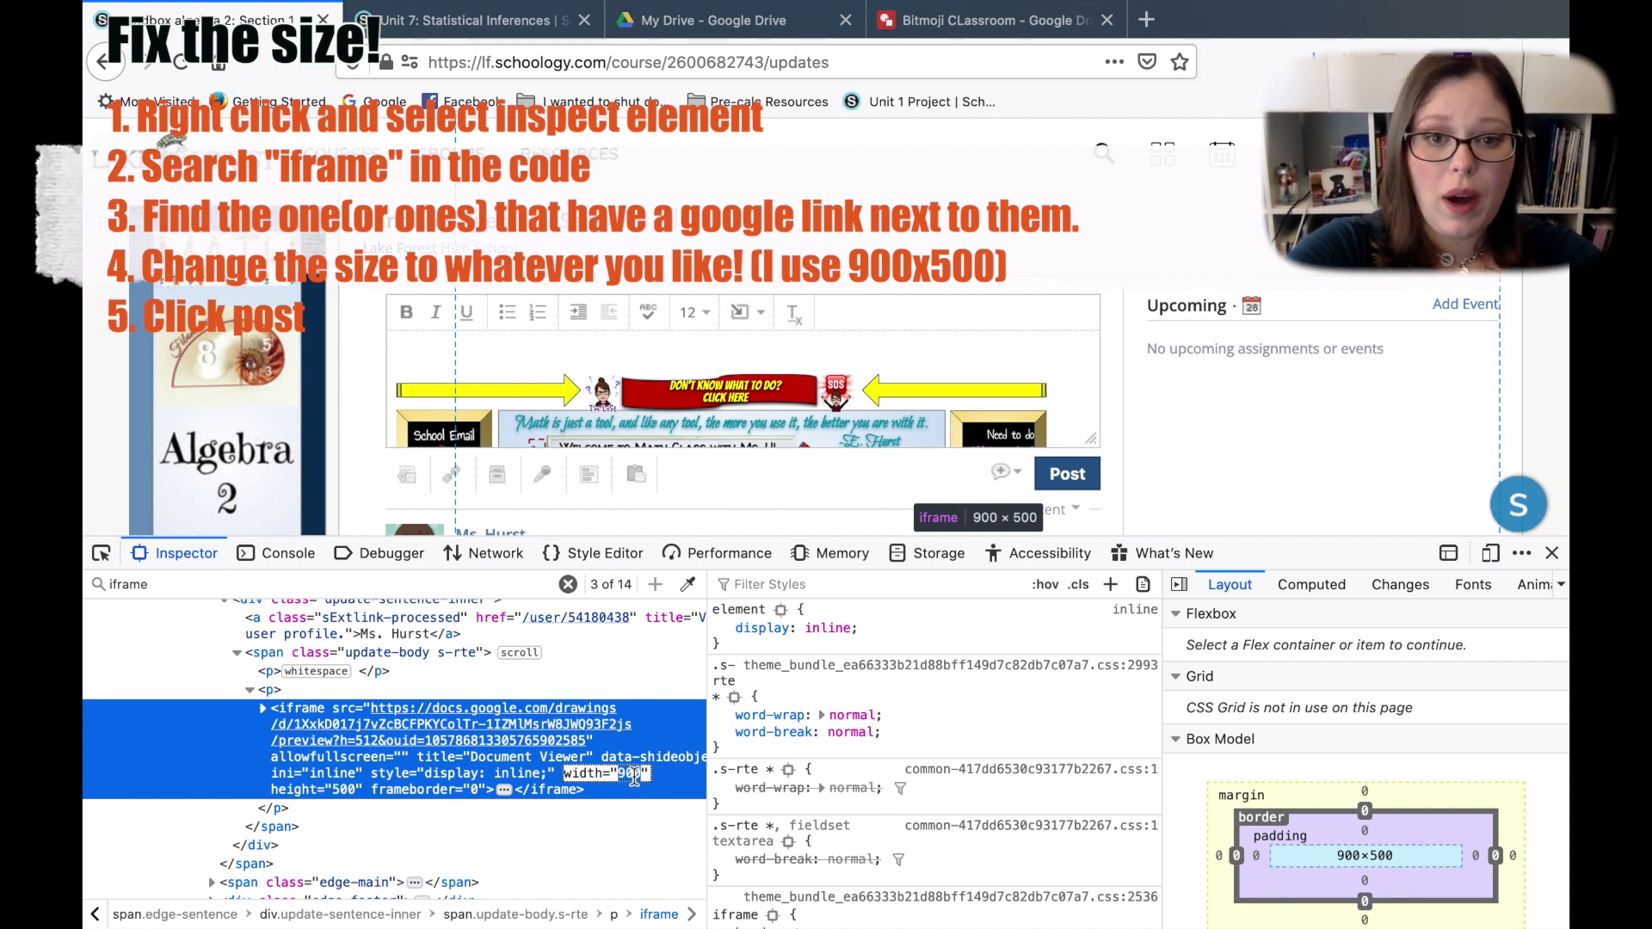
text(900)
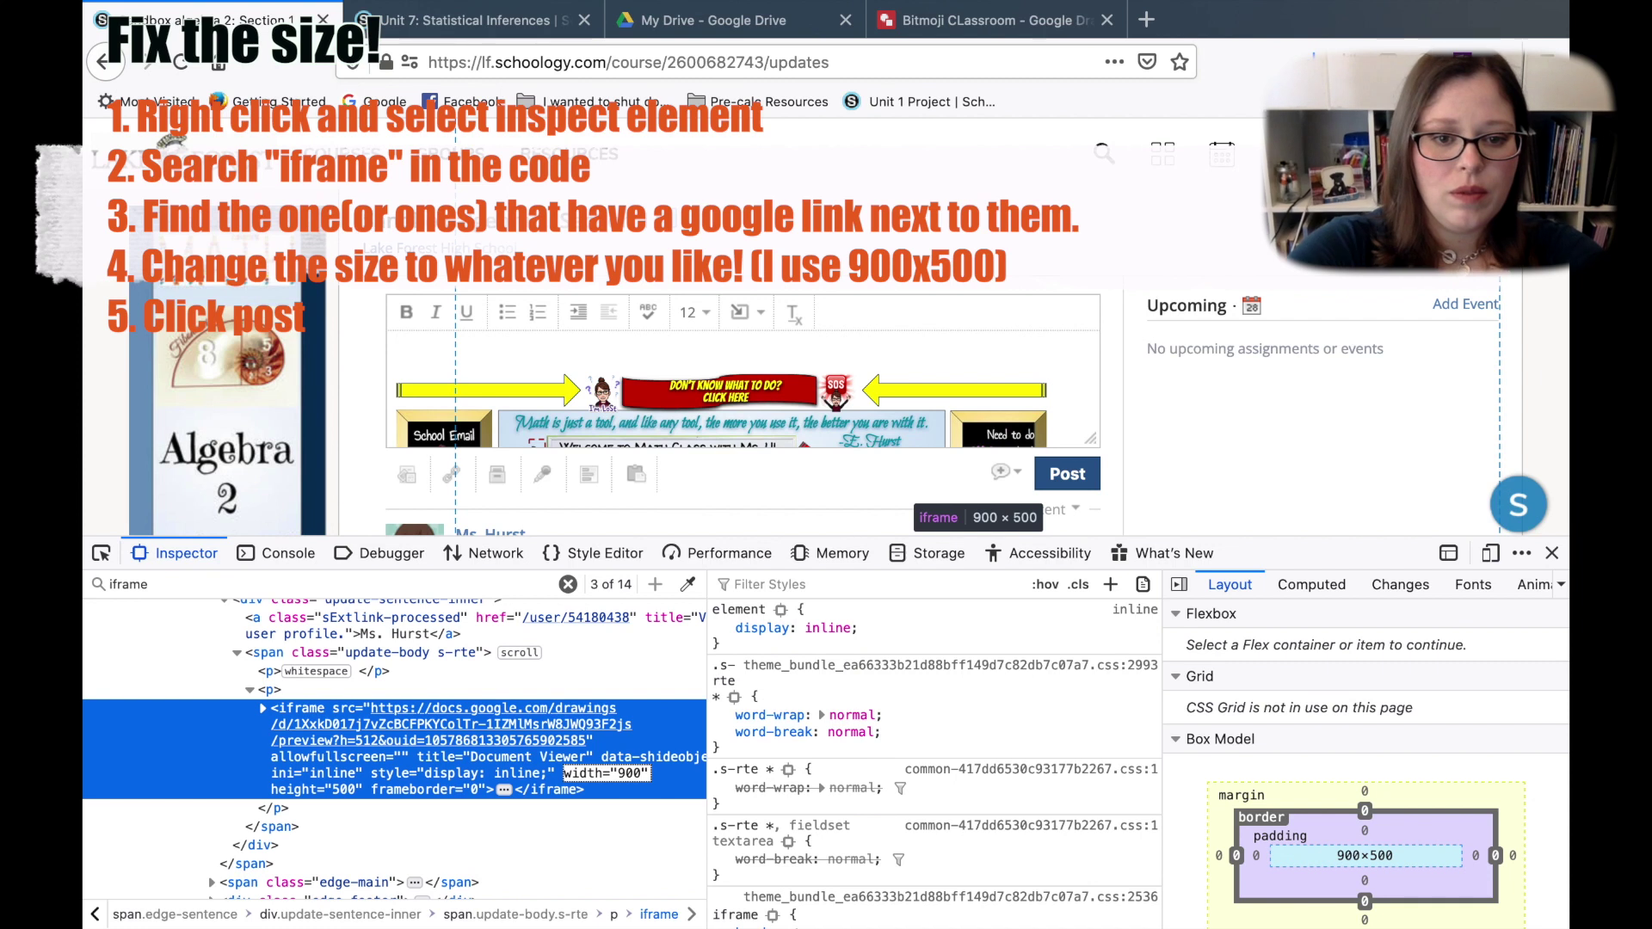
double_click(344, 790)
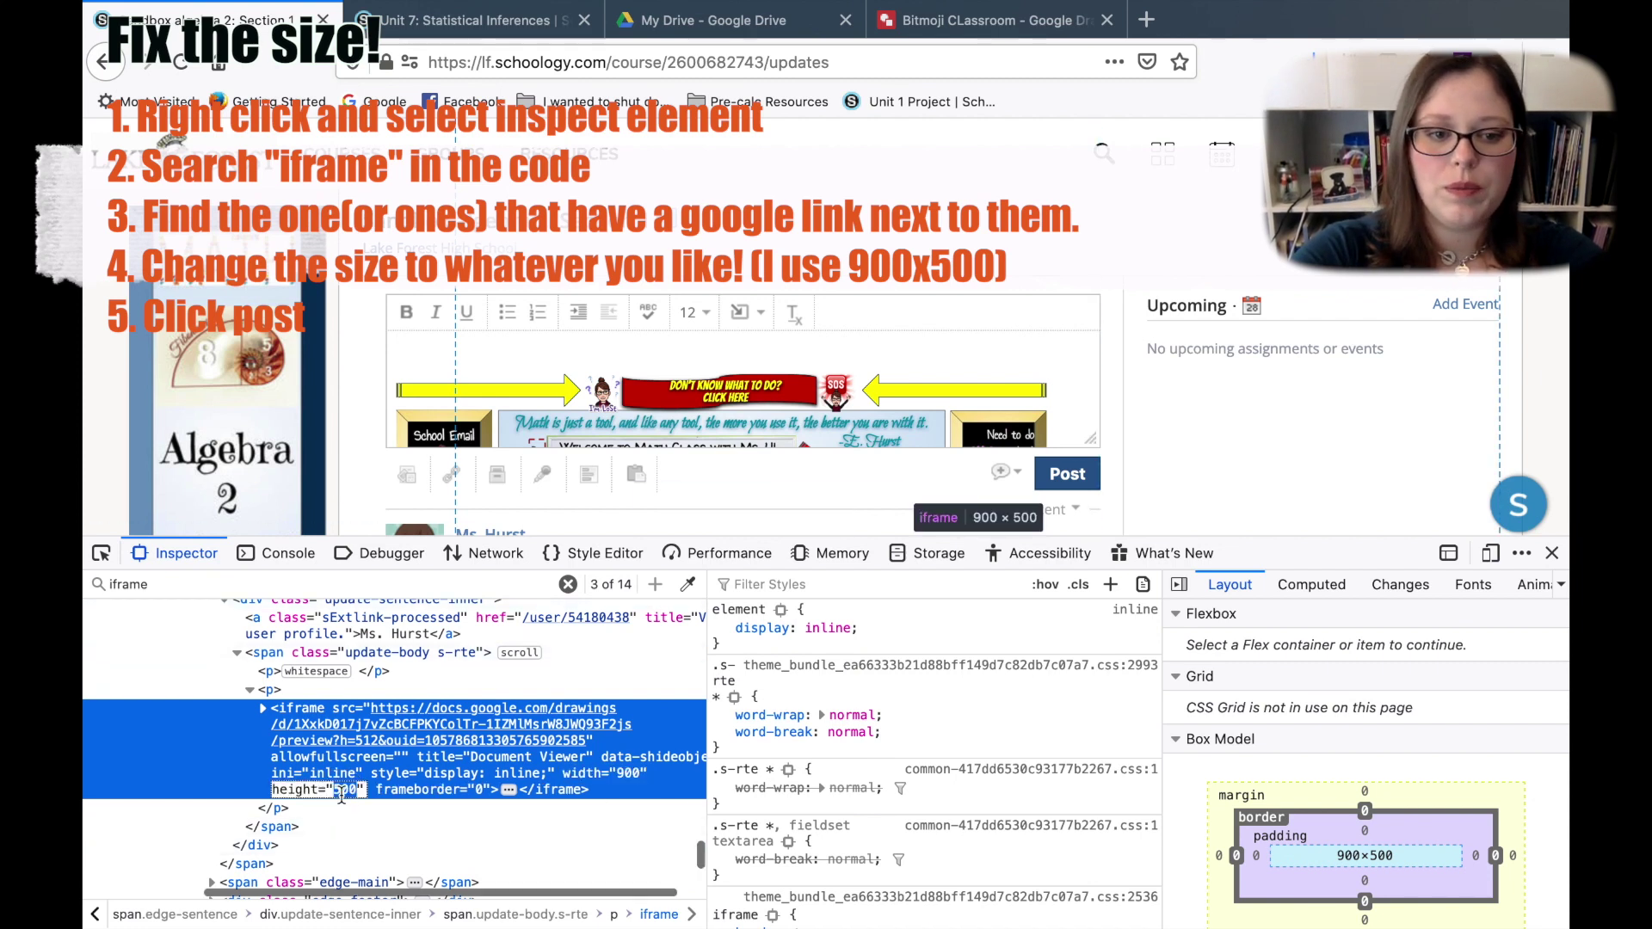
text(500)
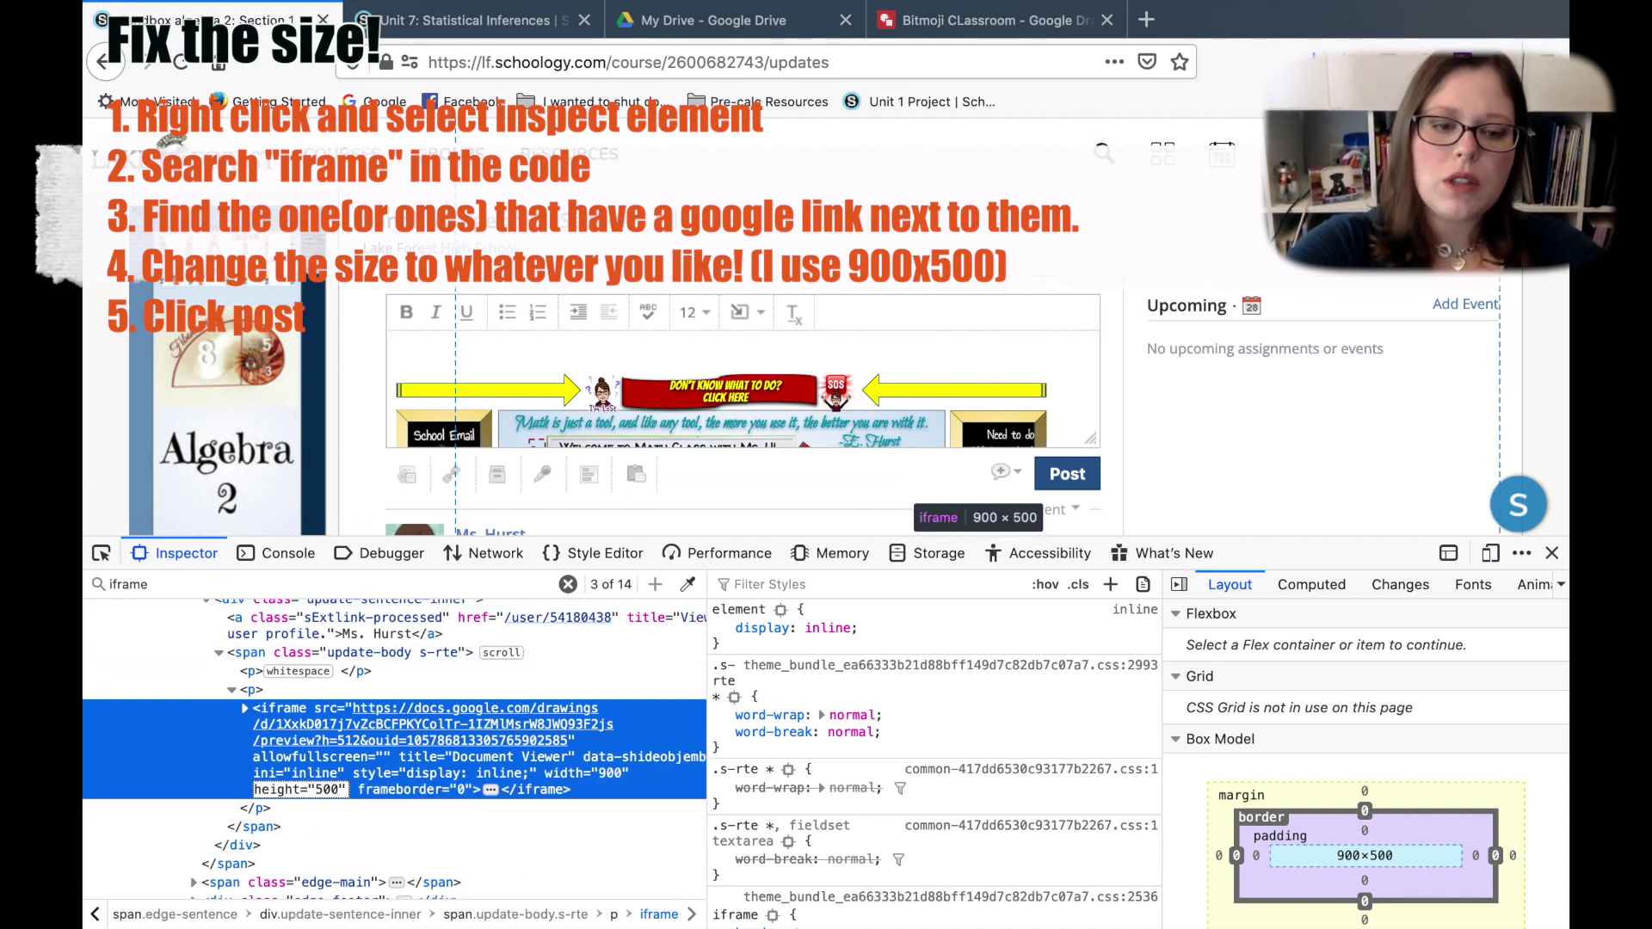
click(190, 584)
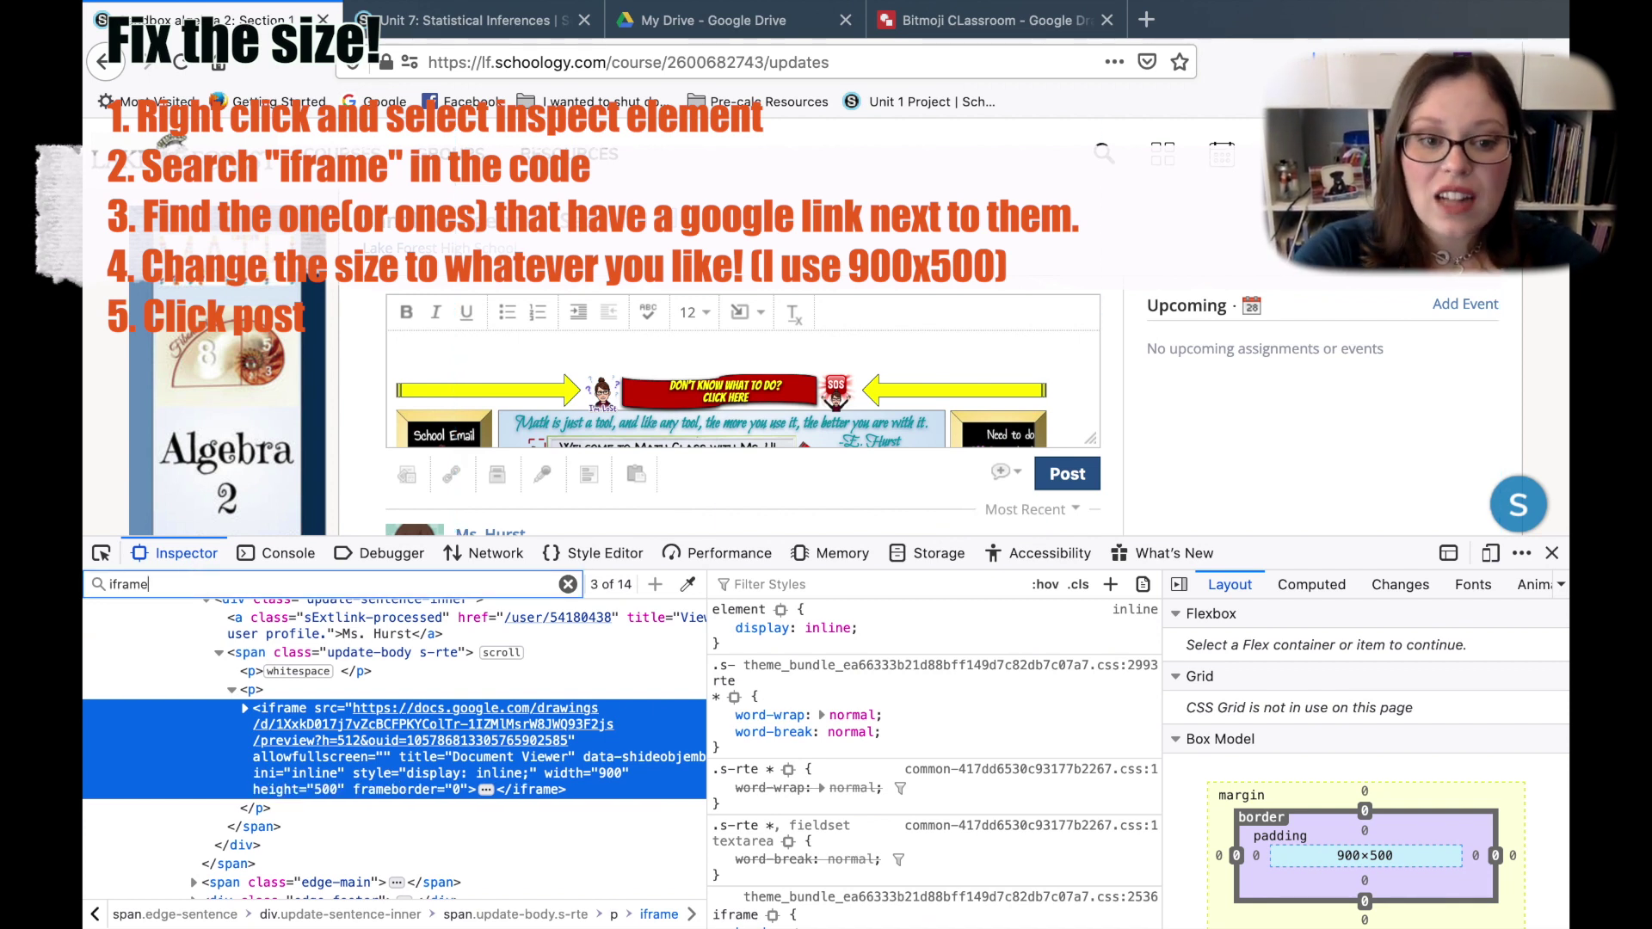
Step through the iframe search matches to the drawing's iframe in the new post.
key(Return)
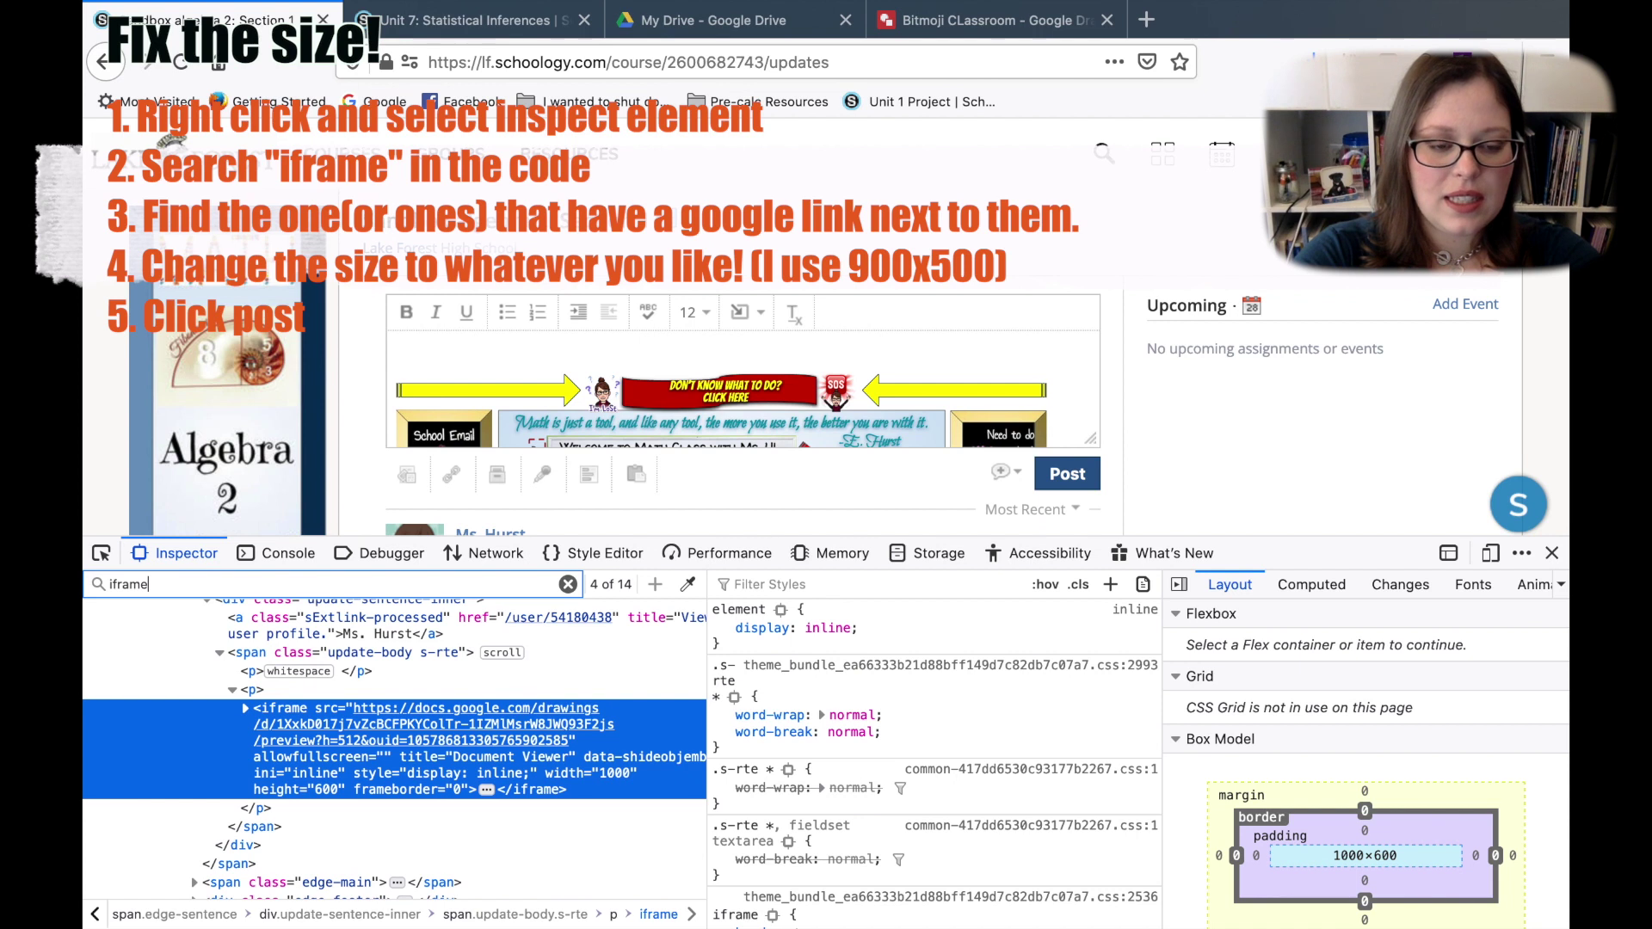
key(Return)
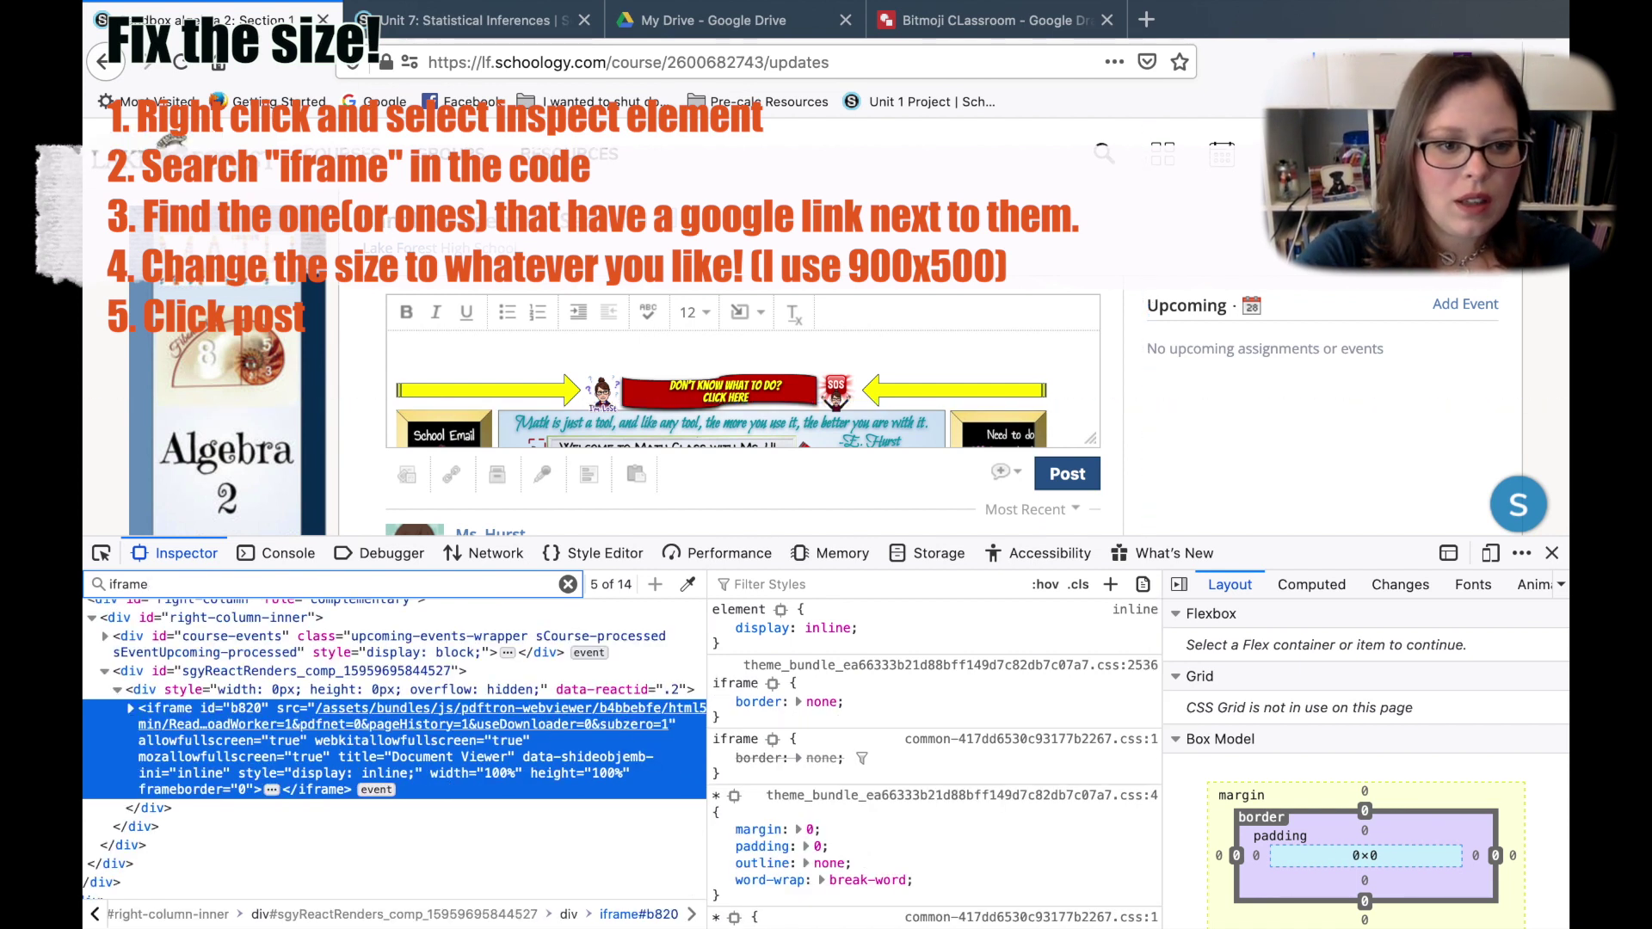
key(Return)
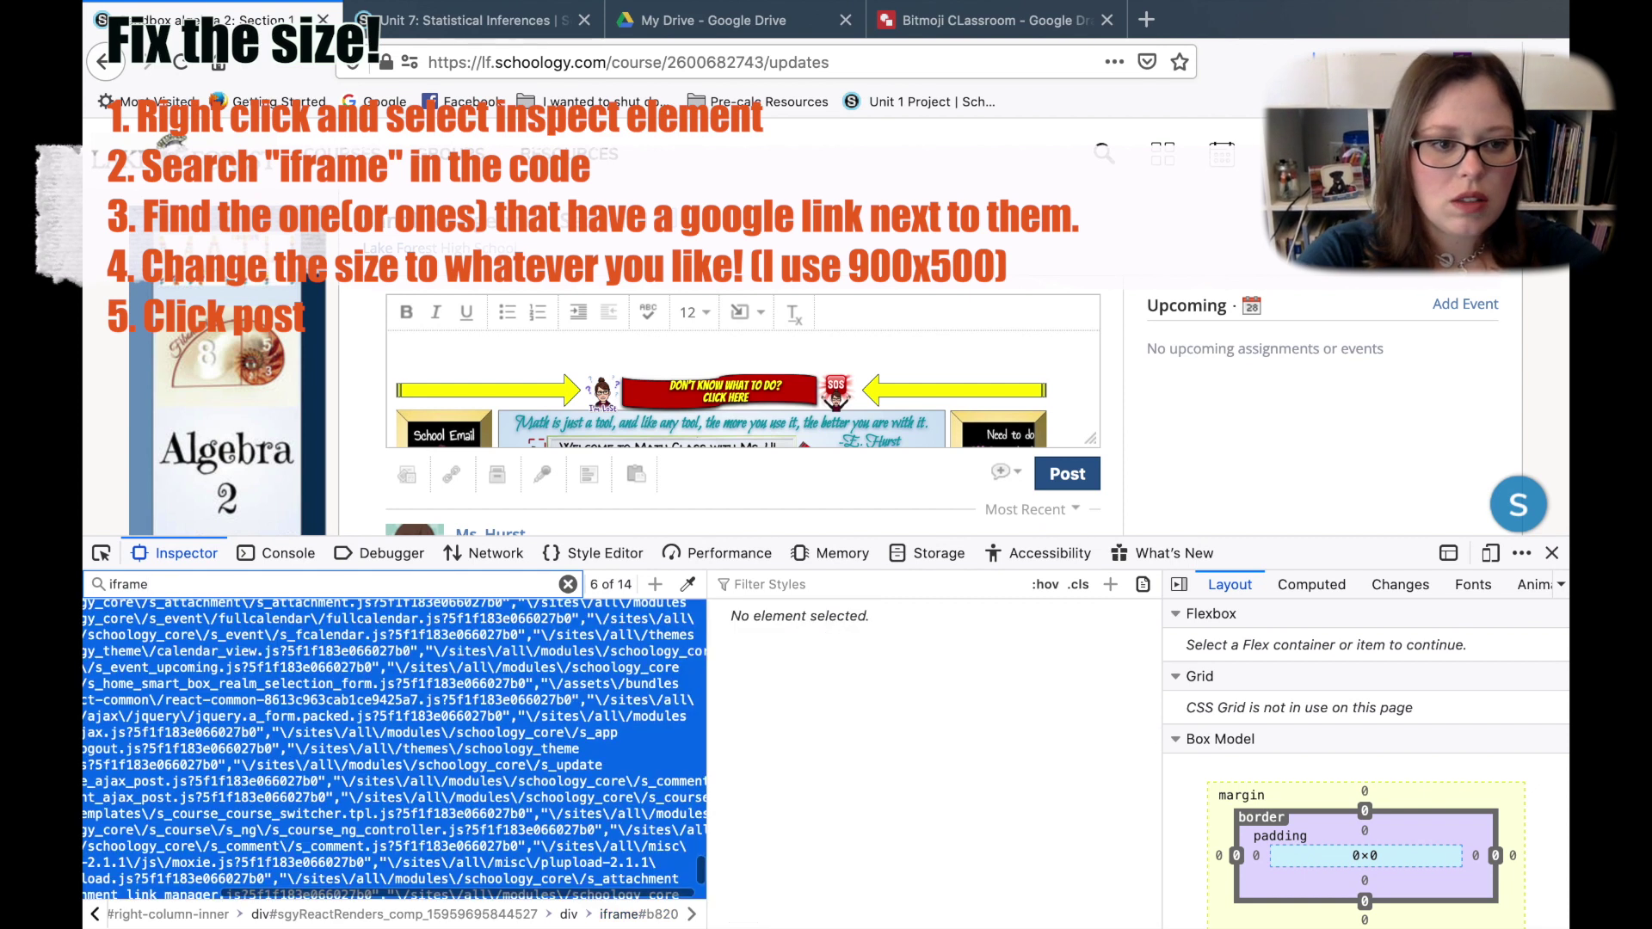
key(Return)
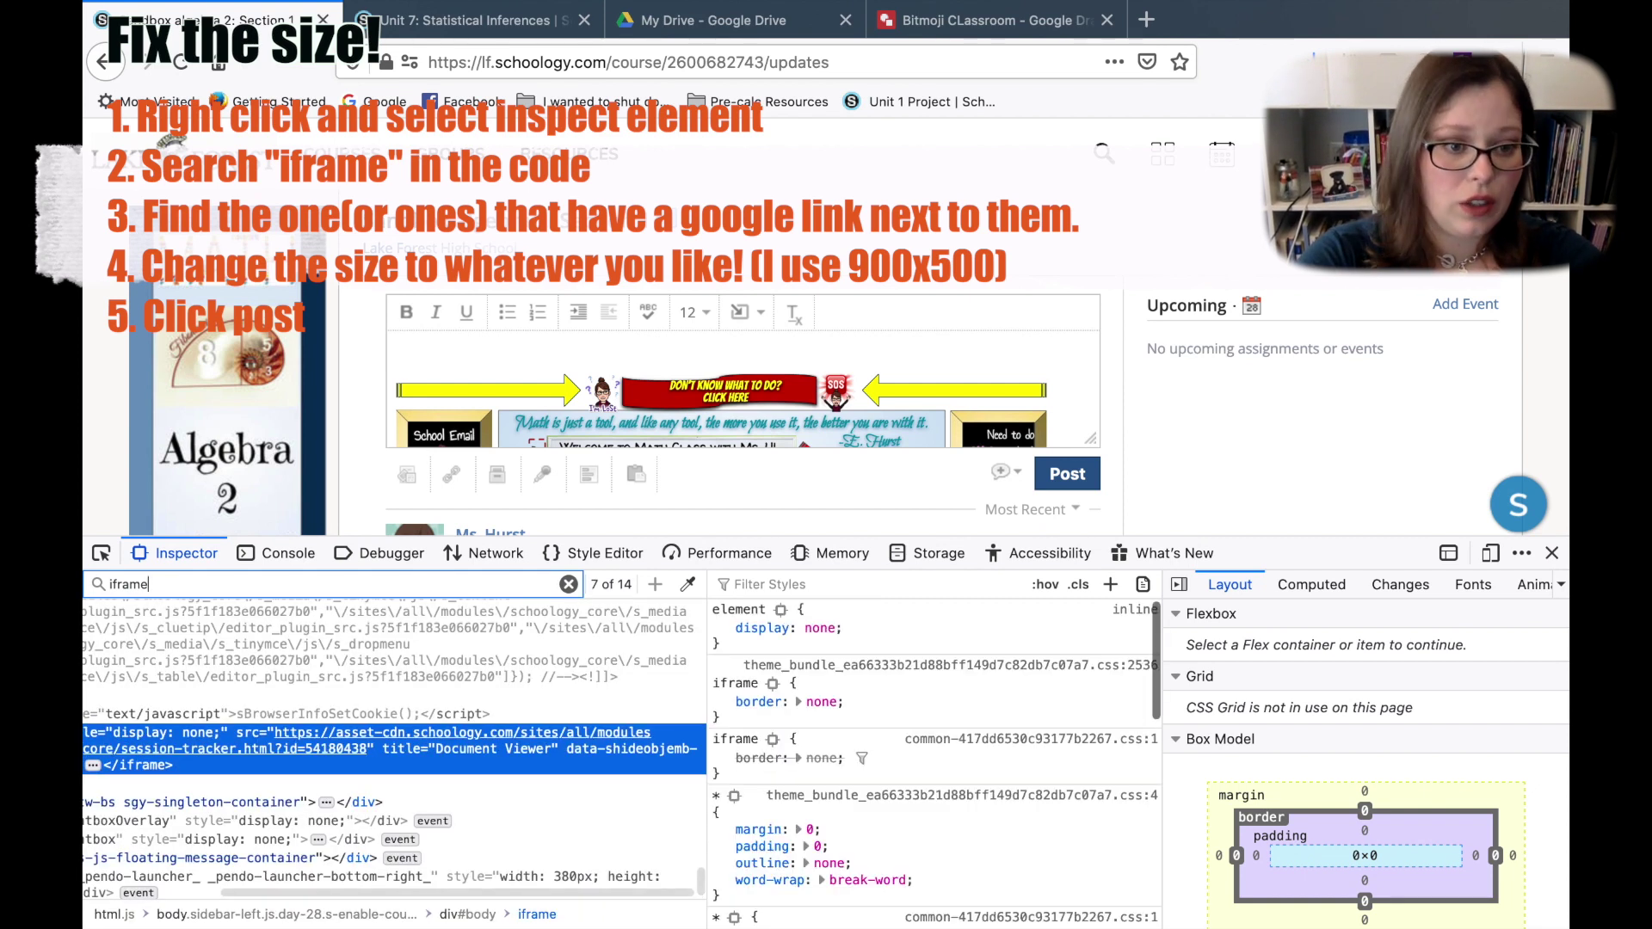
key(Return)
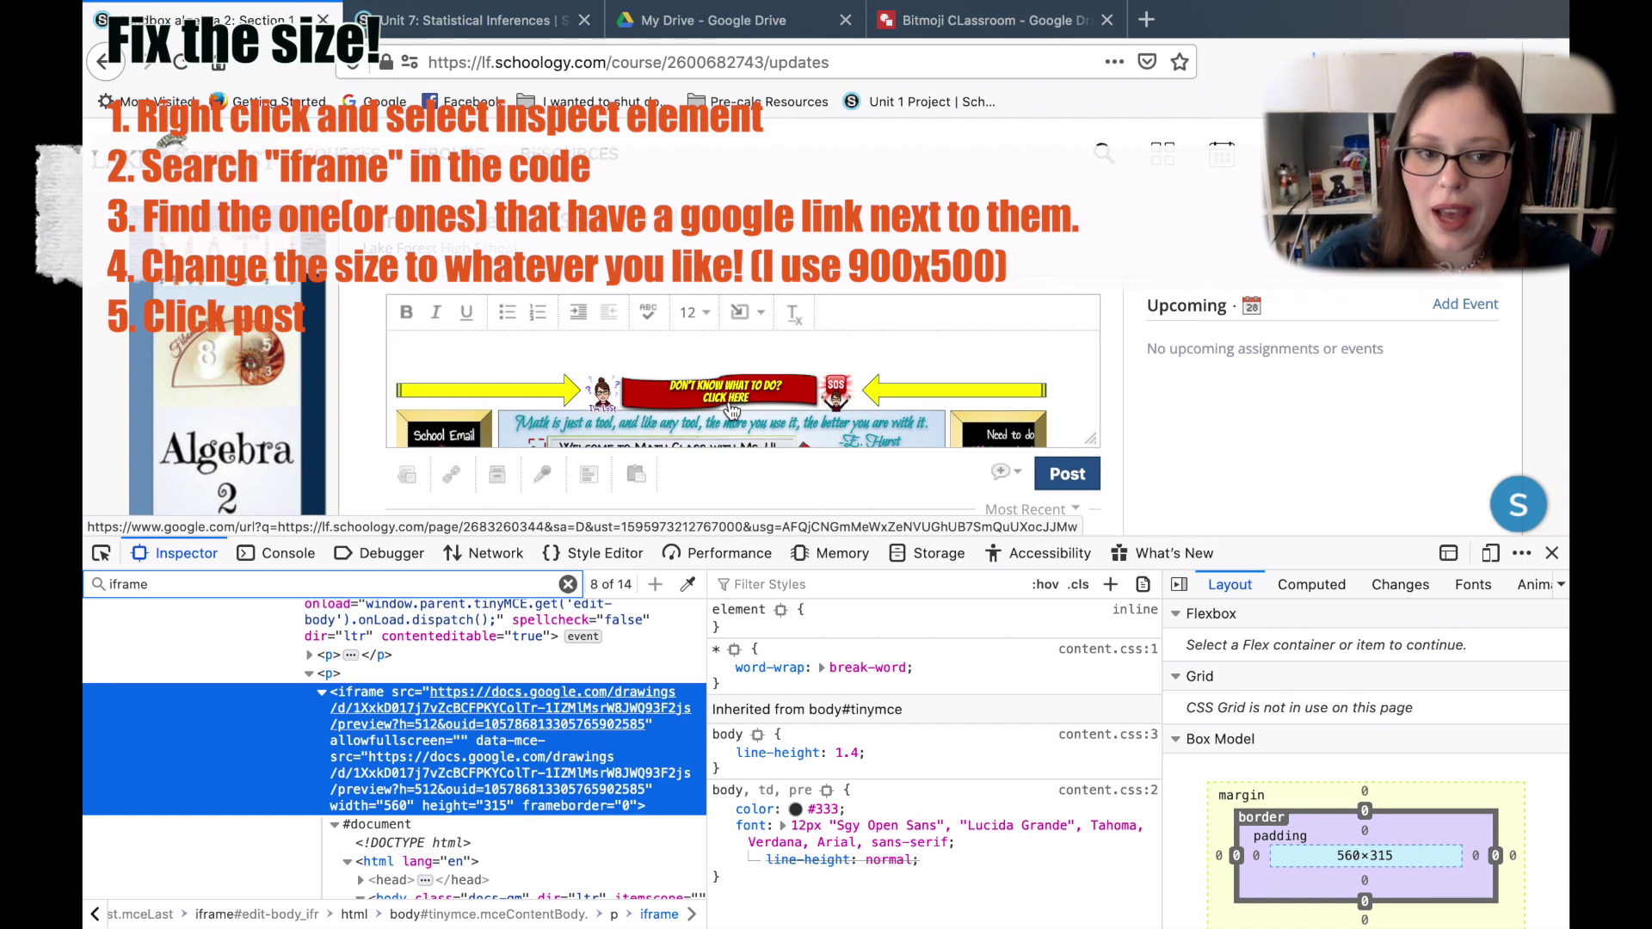
Resize the embedded drawing from 560×315 to 900×500 and post the announcement.
double_click(397, 811)
text(900)
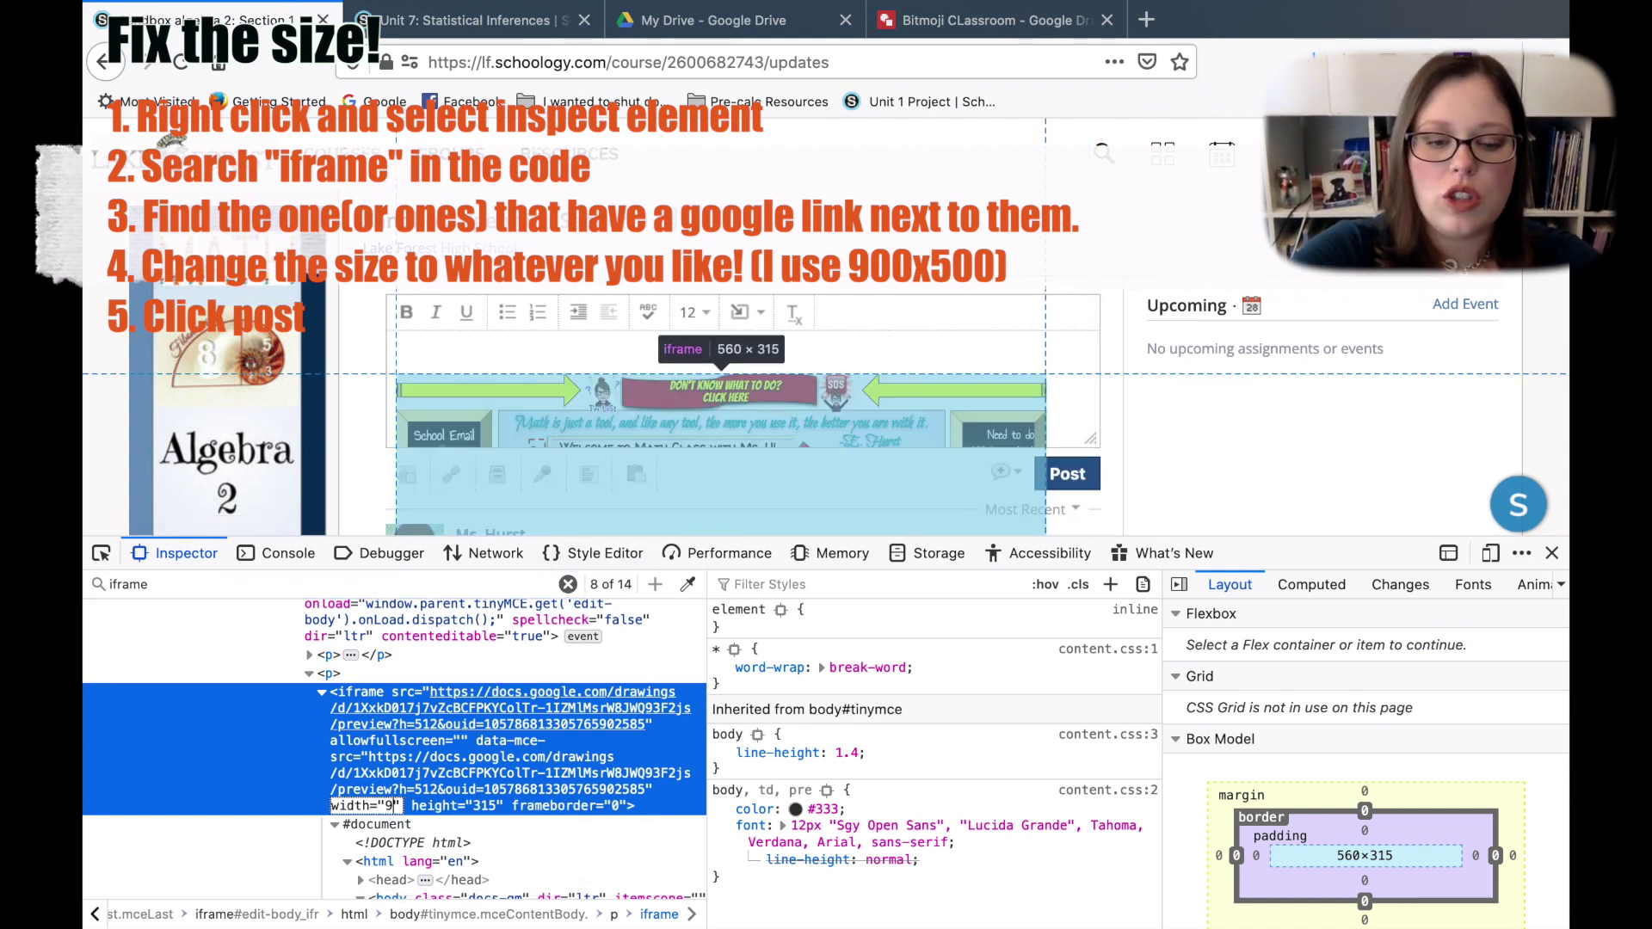
key(Return)
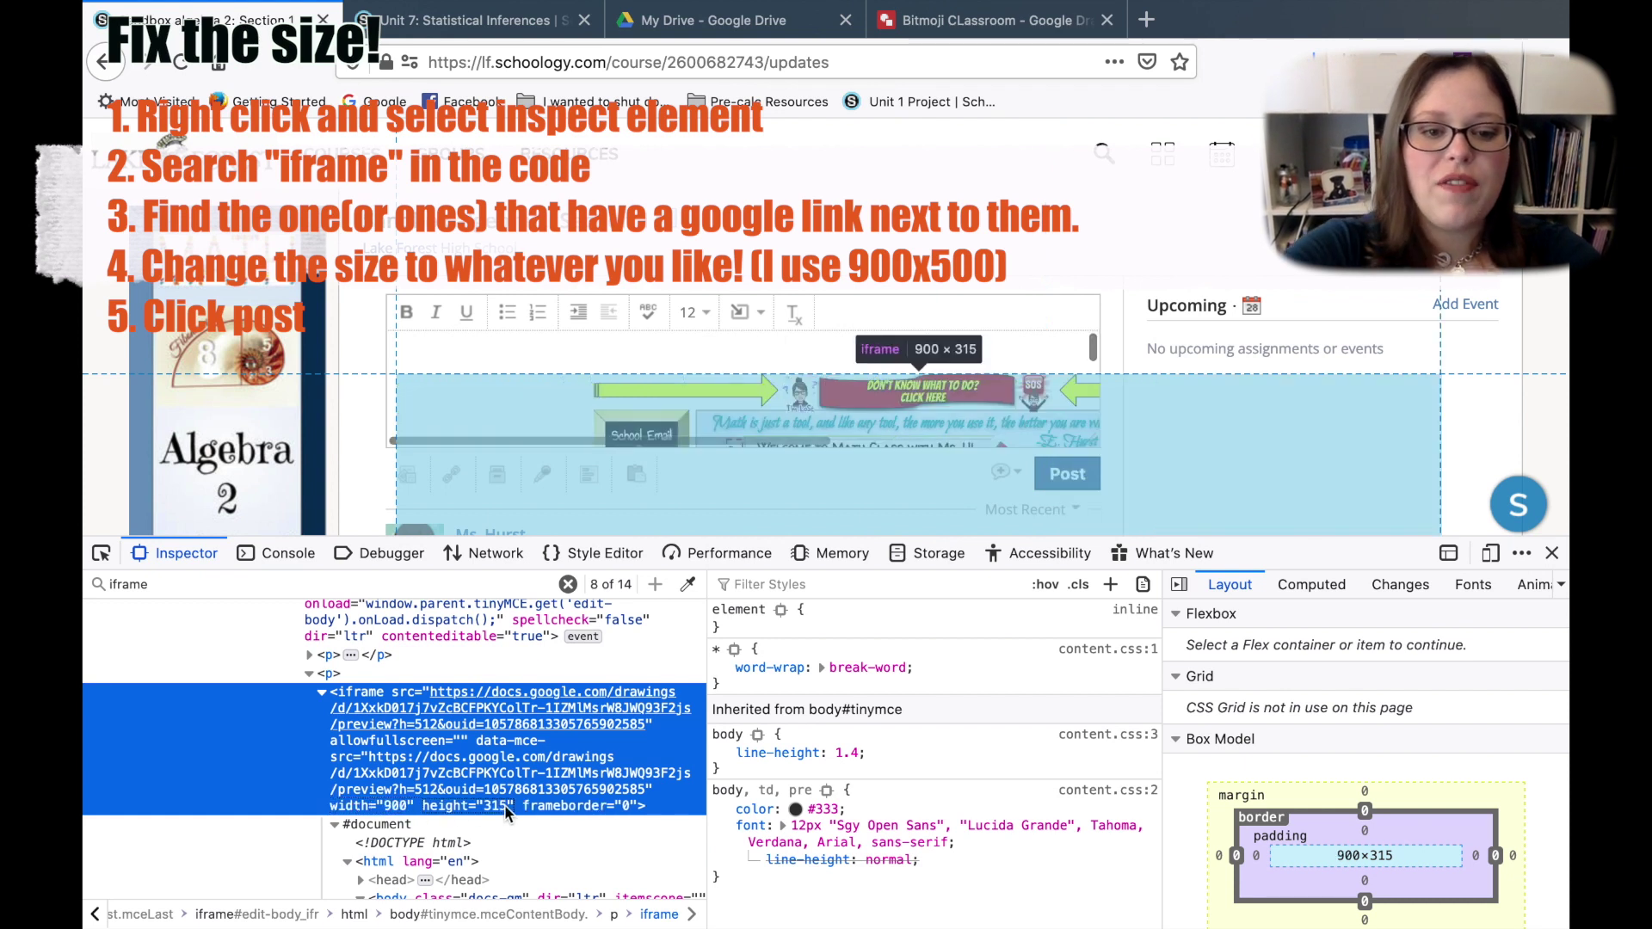
double_click(505, 805)
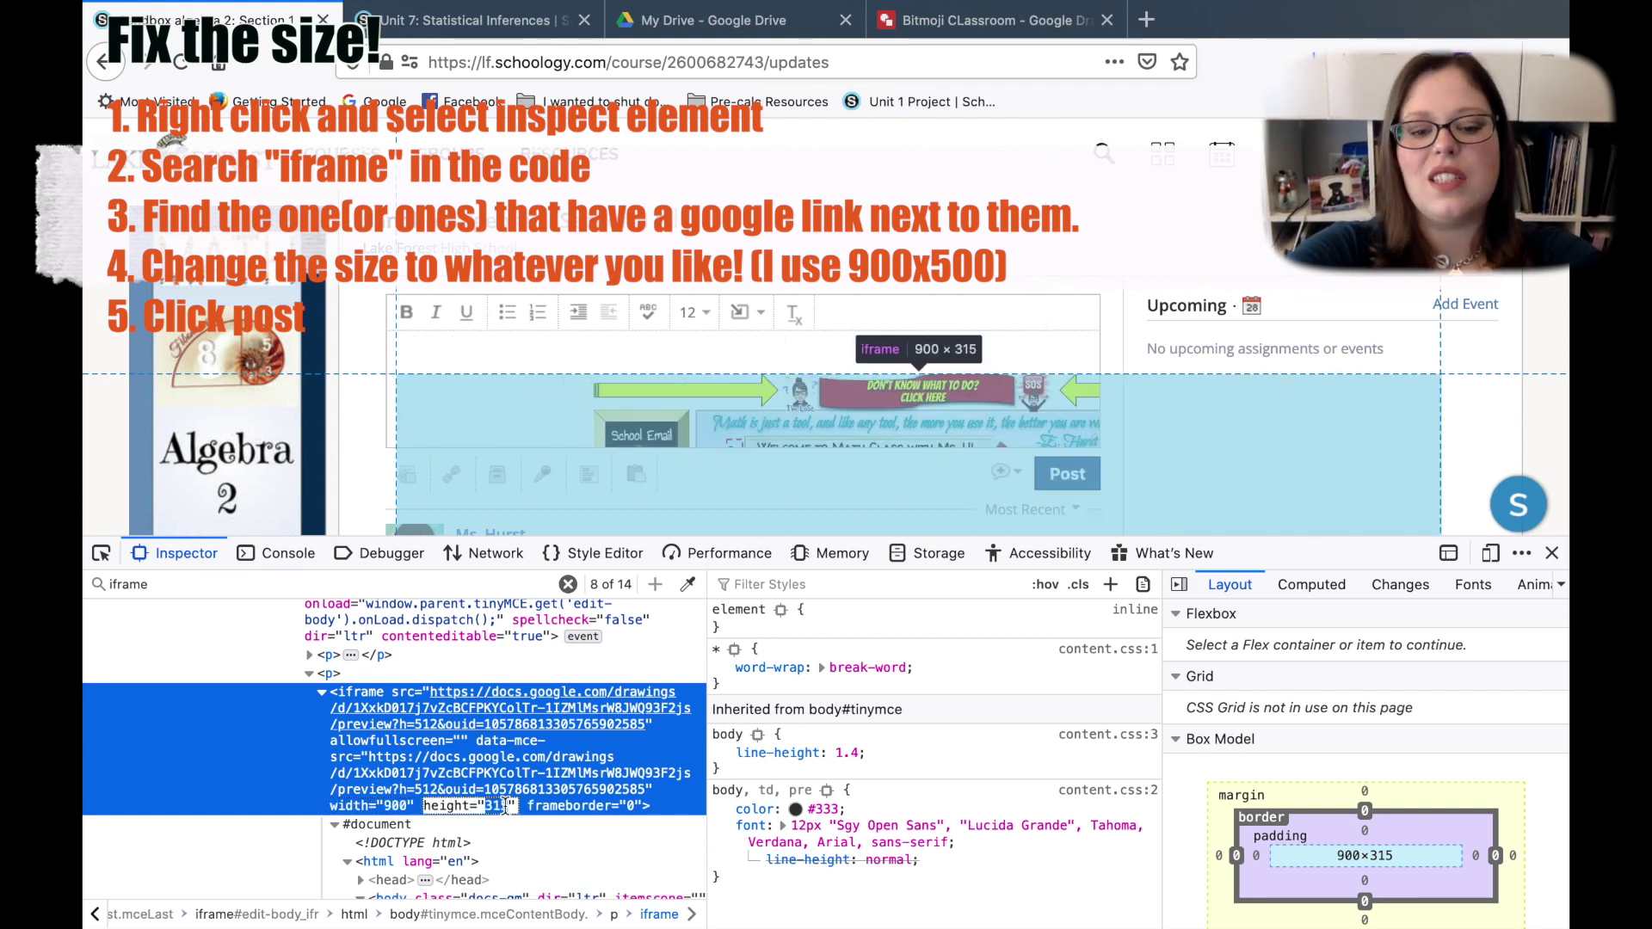
text(500)
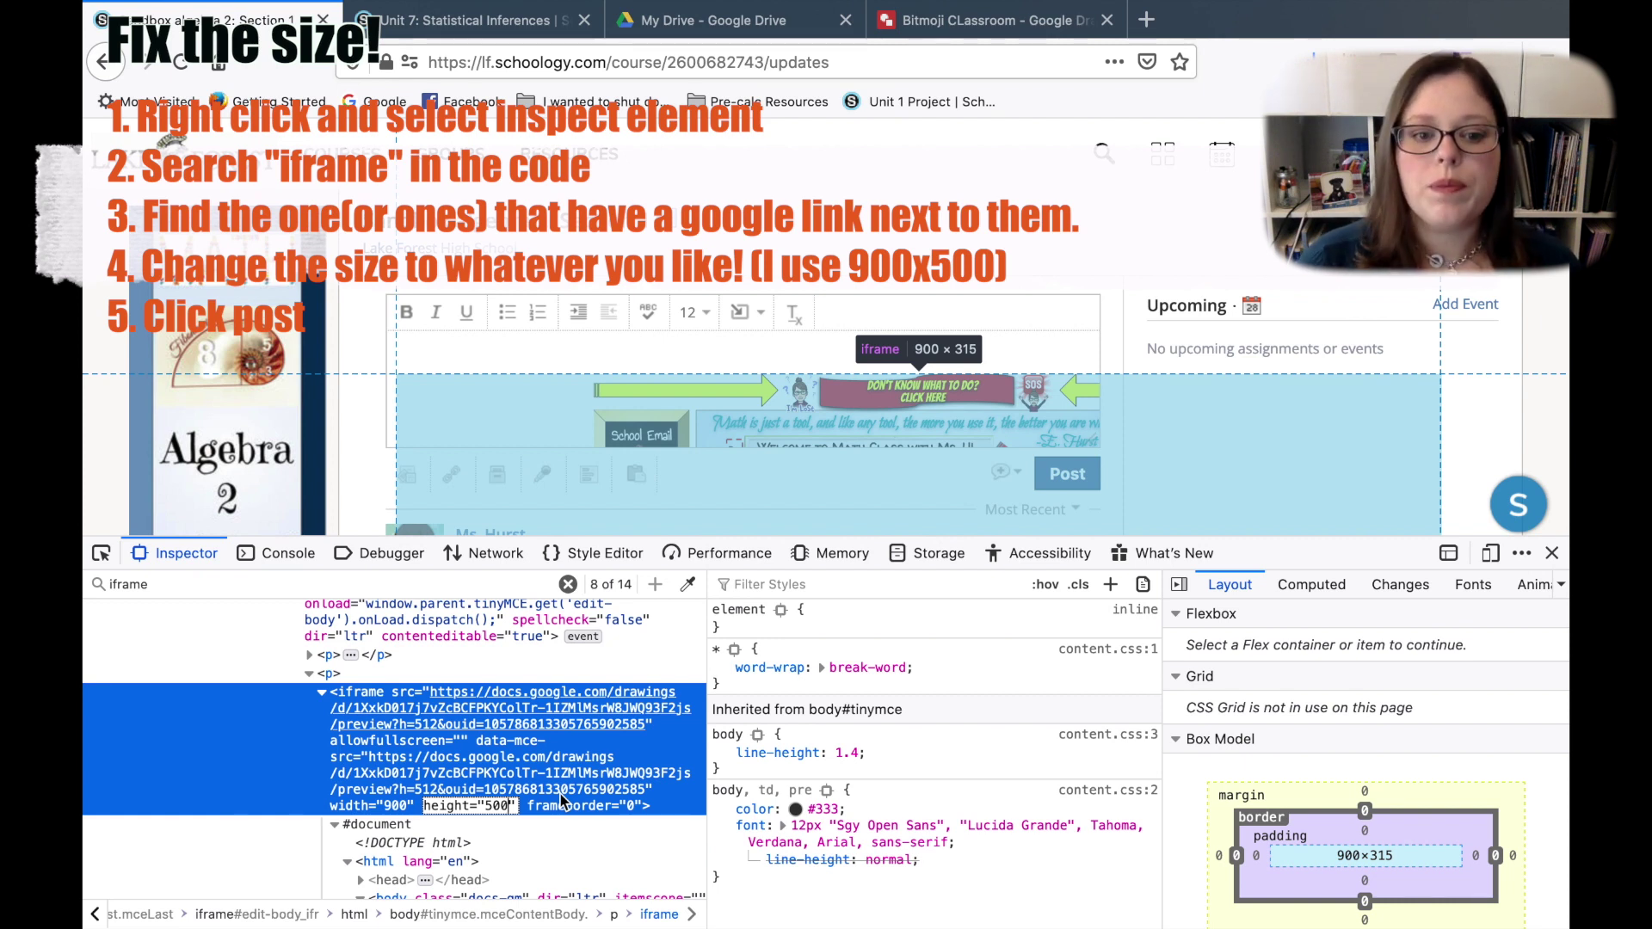
key(Return)
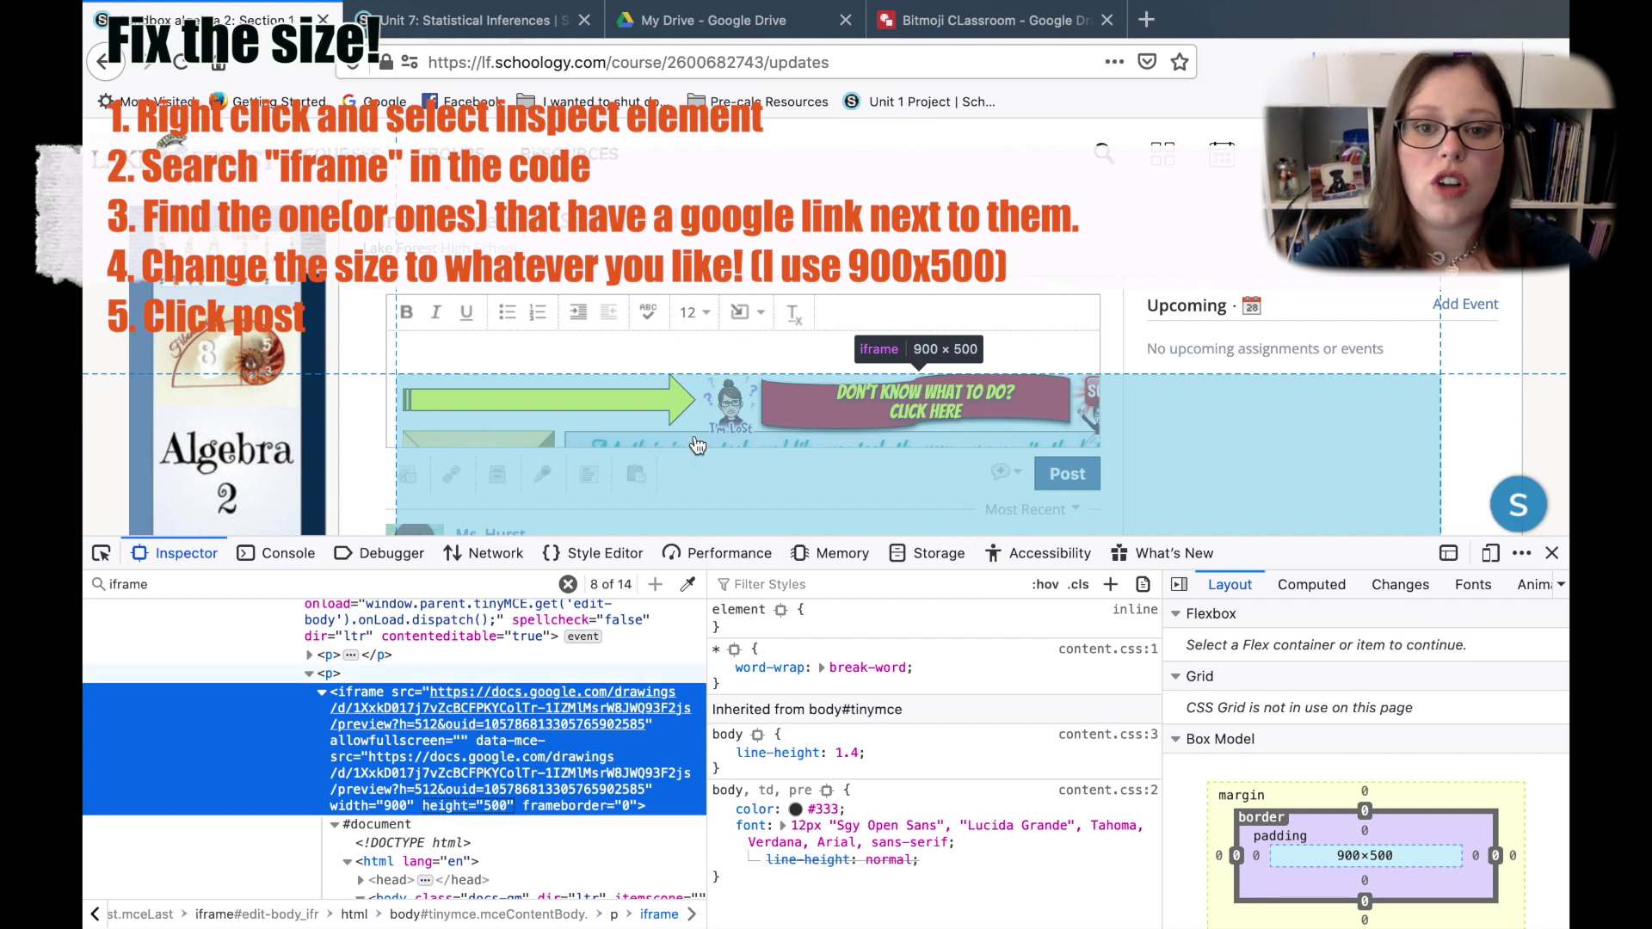
click(1081, 480)
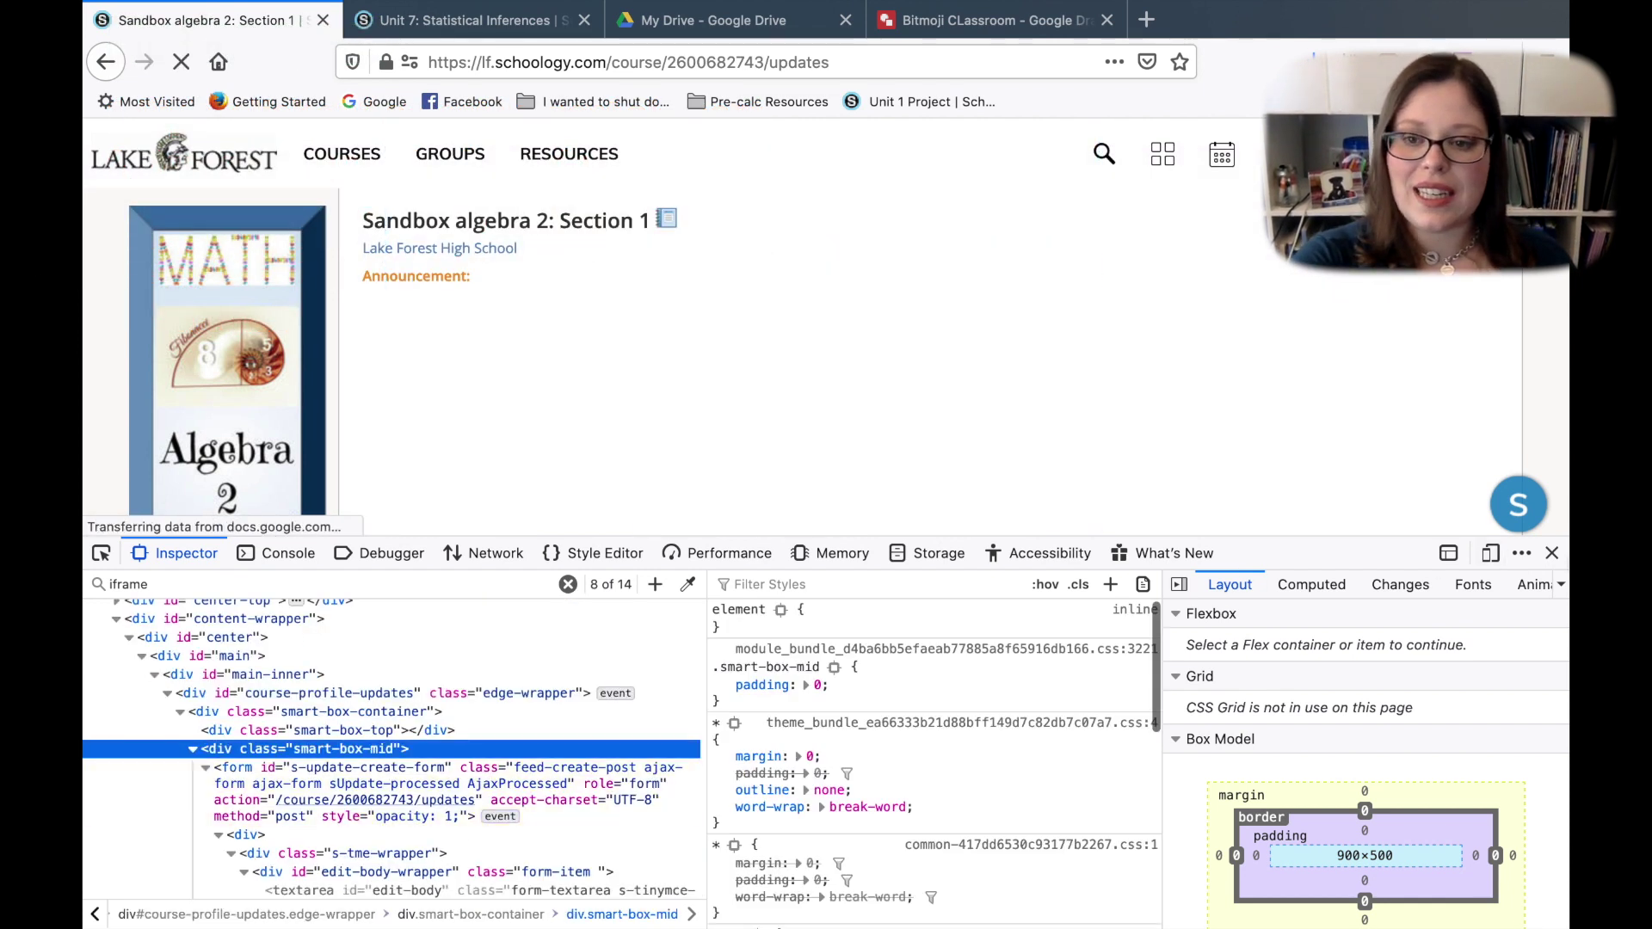
Close Developer Tools, review the posted announcement, and return to the Bitmoji Classroom drawing.
click(1552, 554)
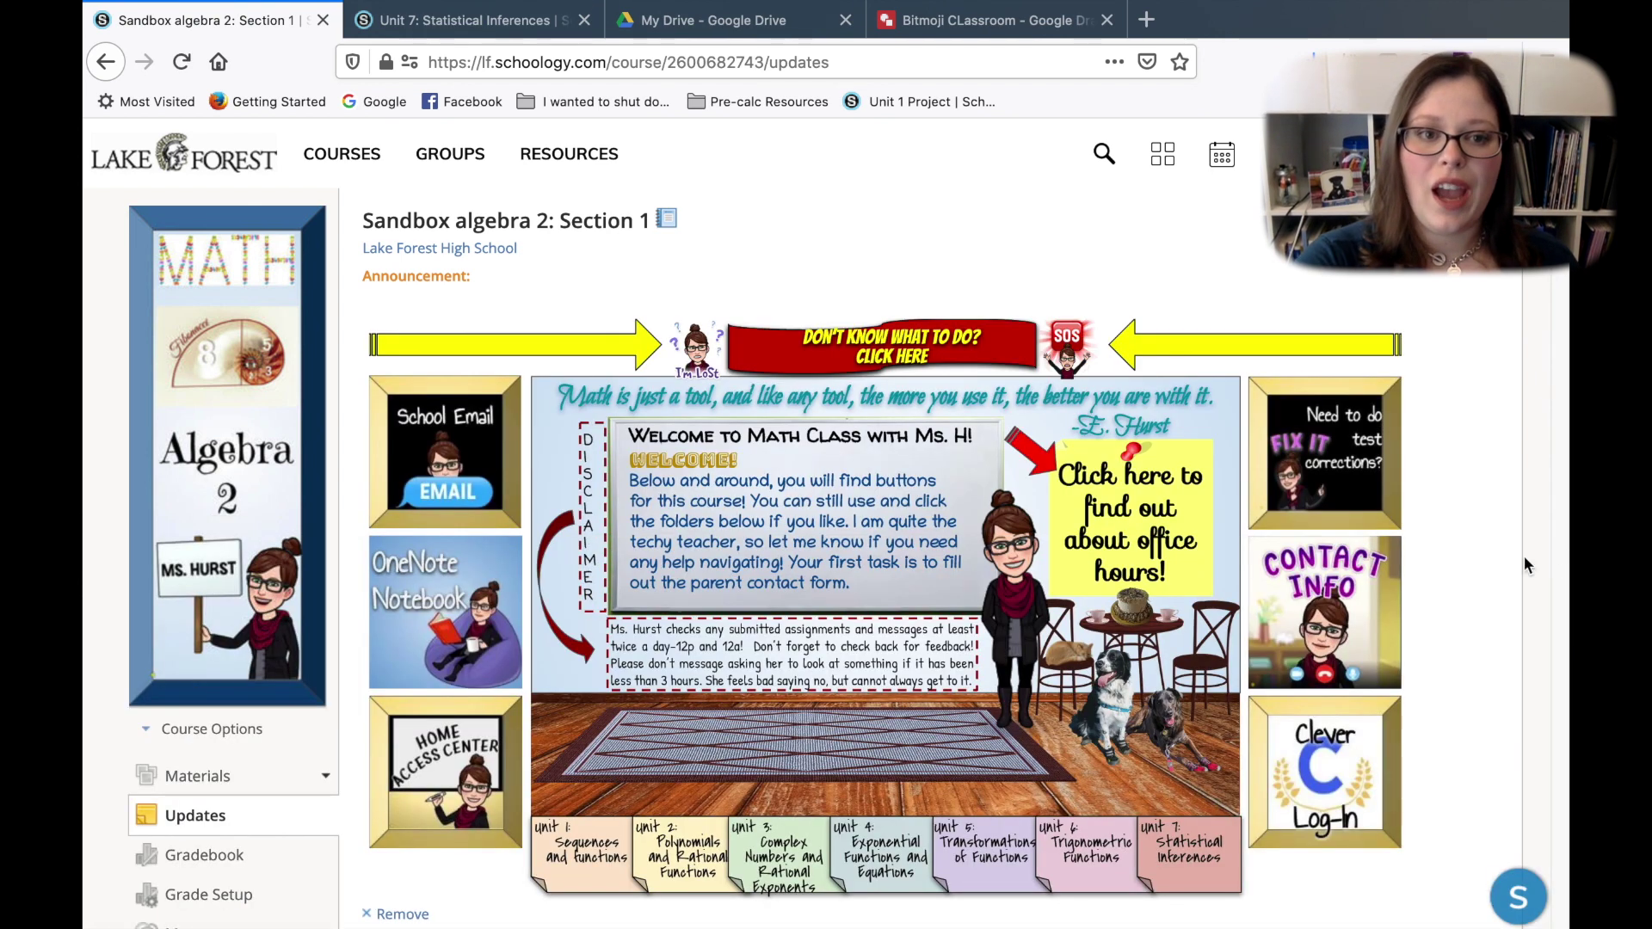
scroll(1379, 568, down, 1)
scroll(1380, 568, down, 1)
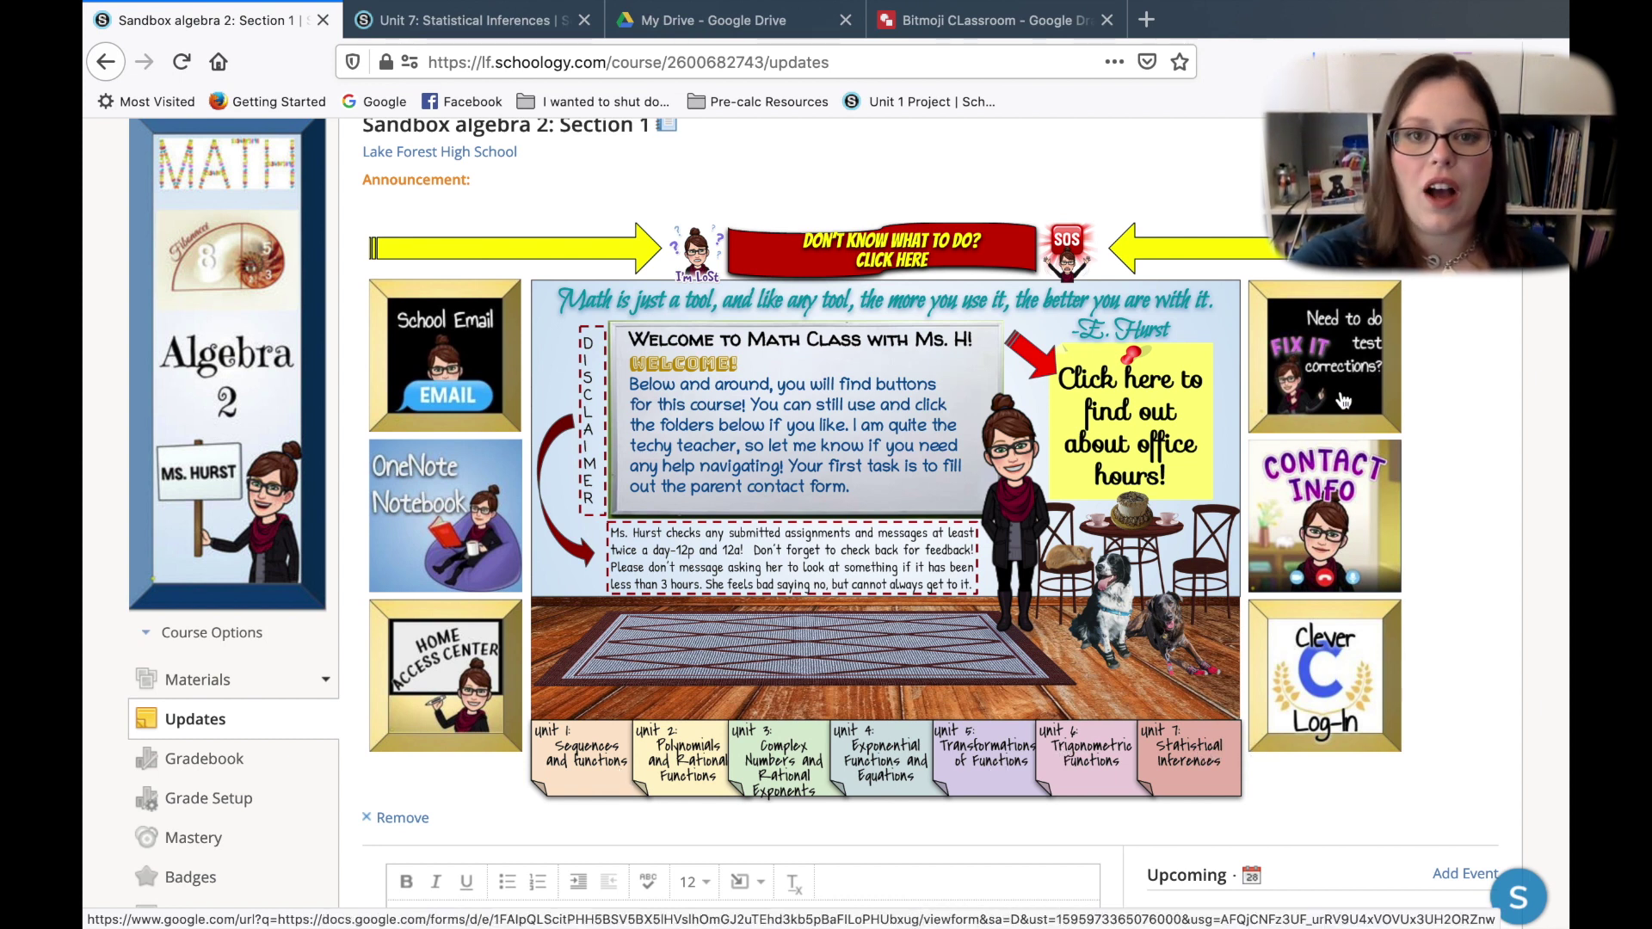
click(944, 19)
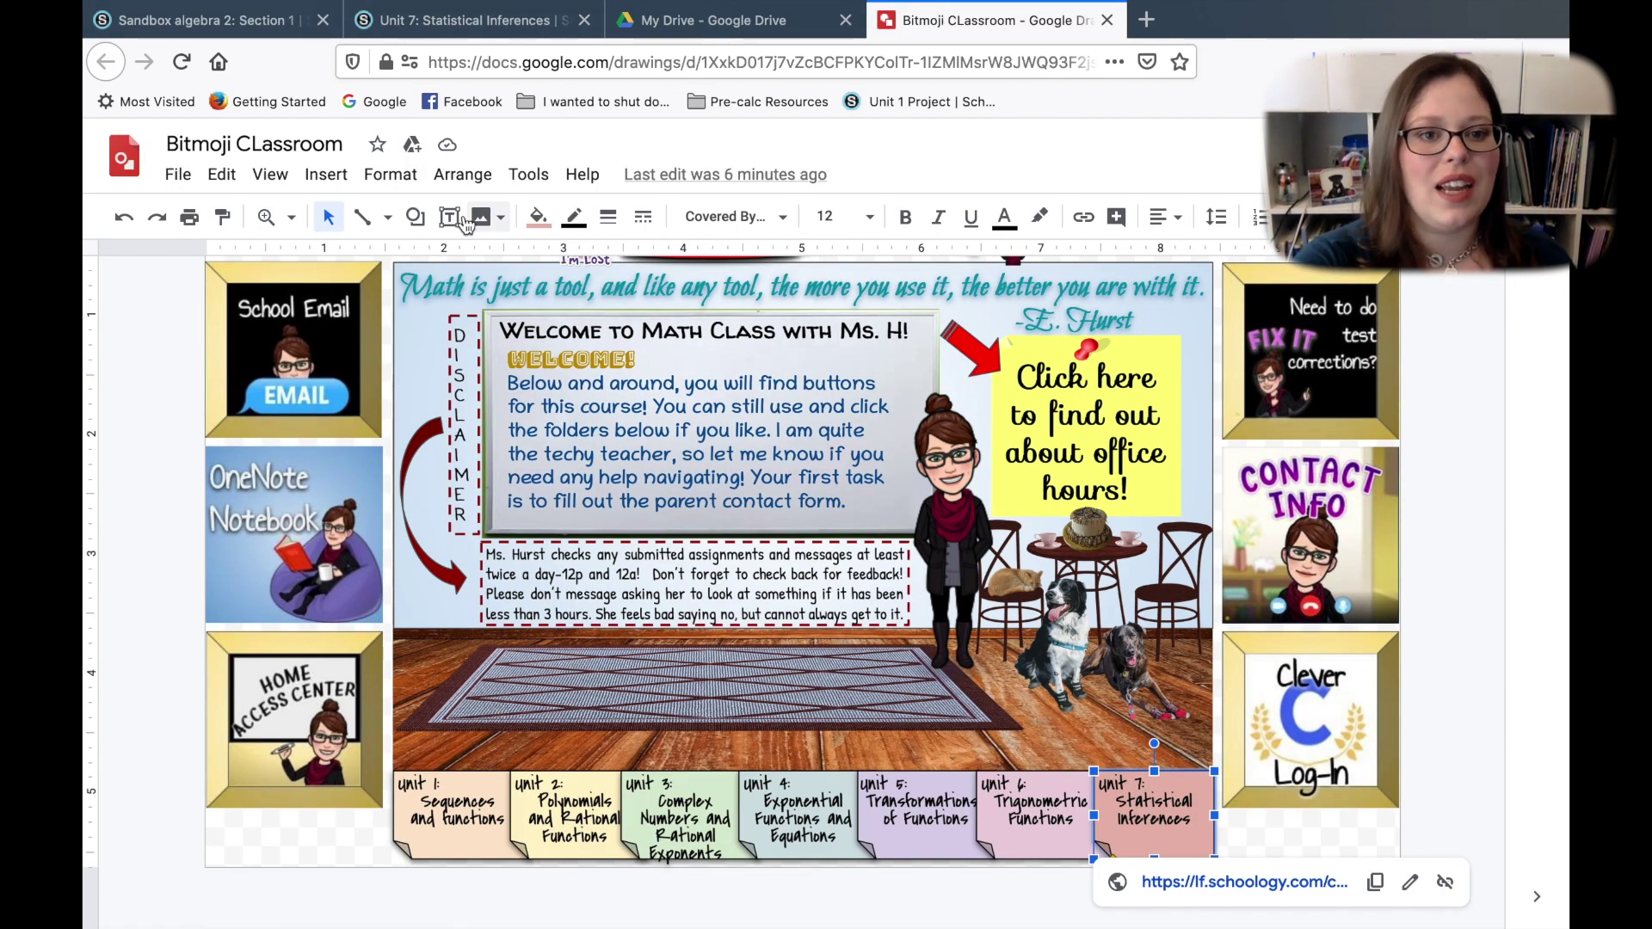
Draw a large smiley face across the classroom centre and fill it light yellow.
click(416, 216)
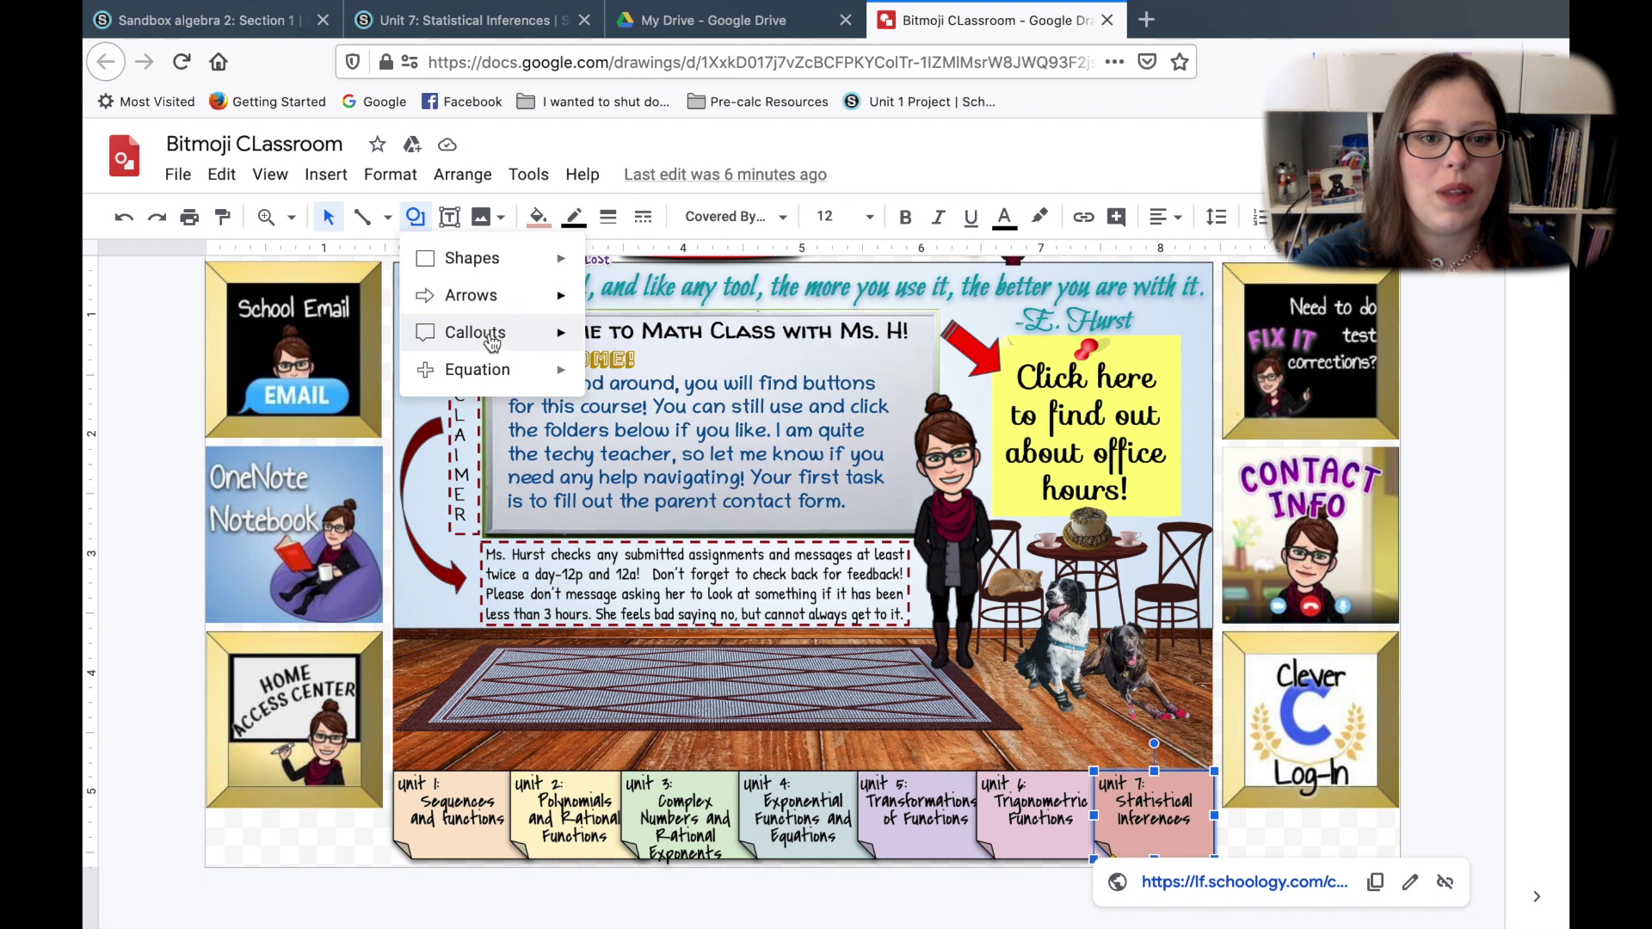
mouse_move(503, 258)
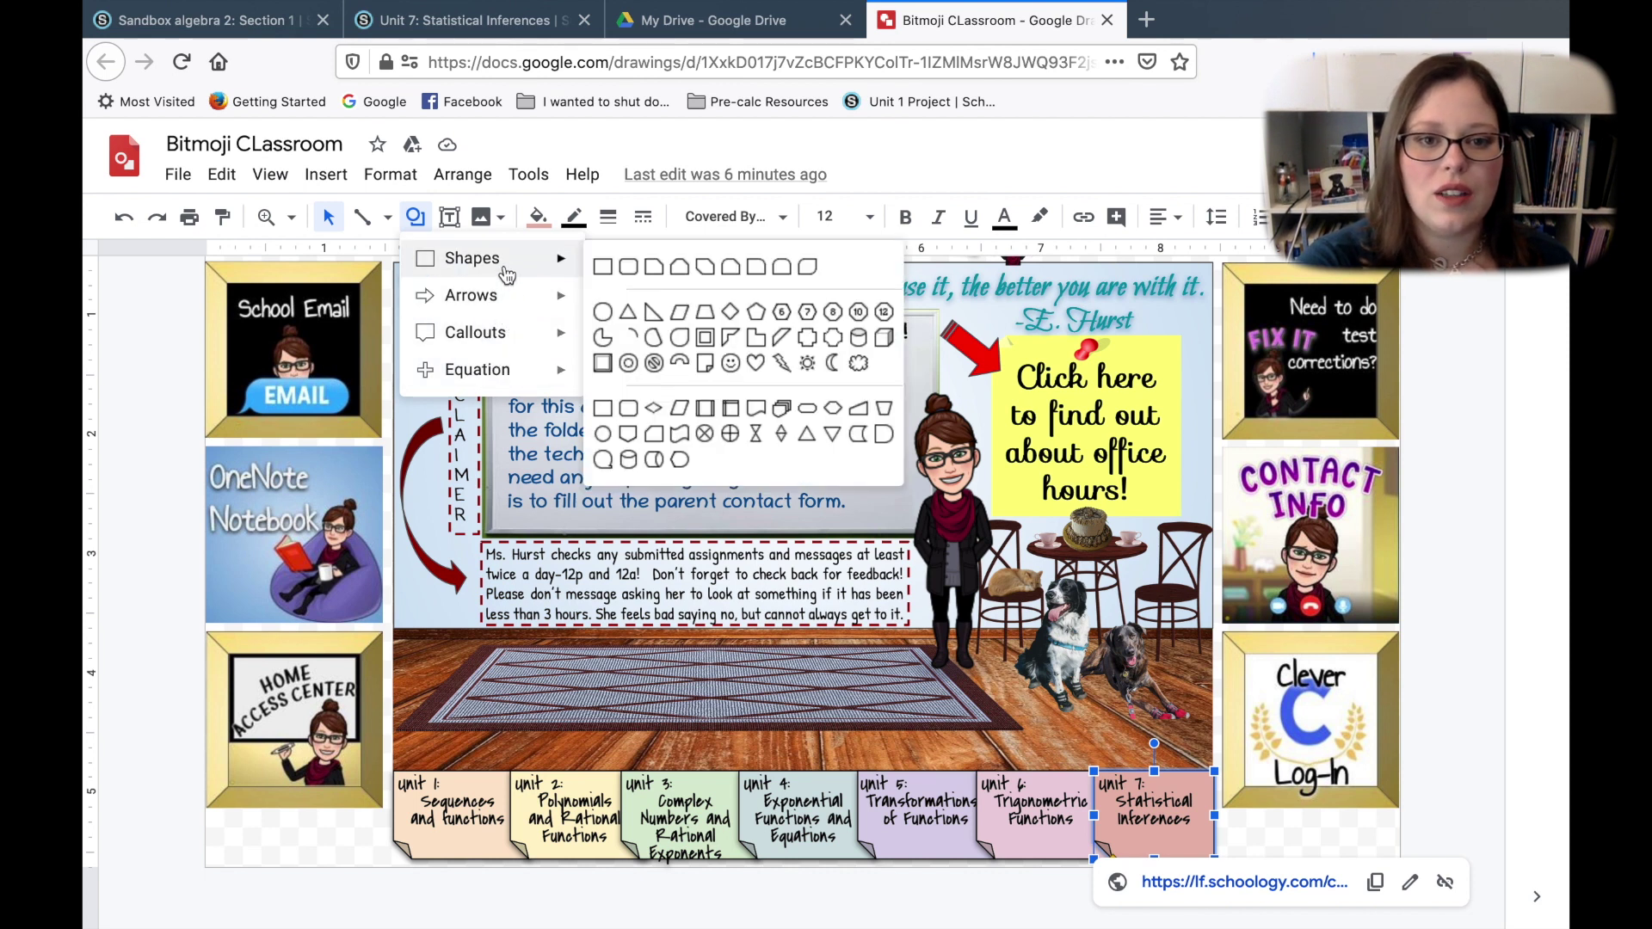
click(726, 363)
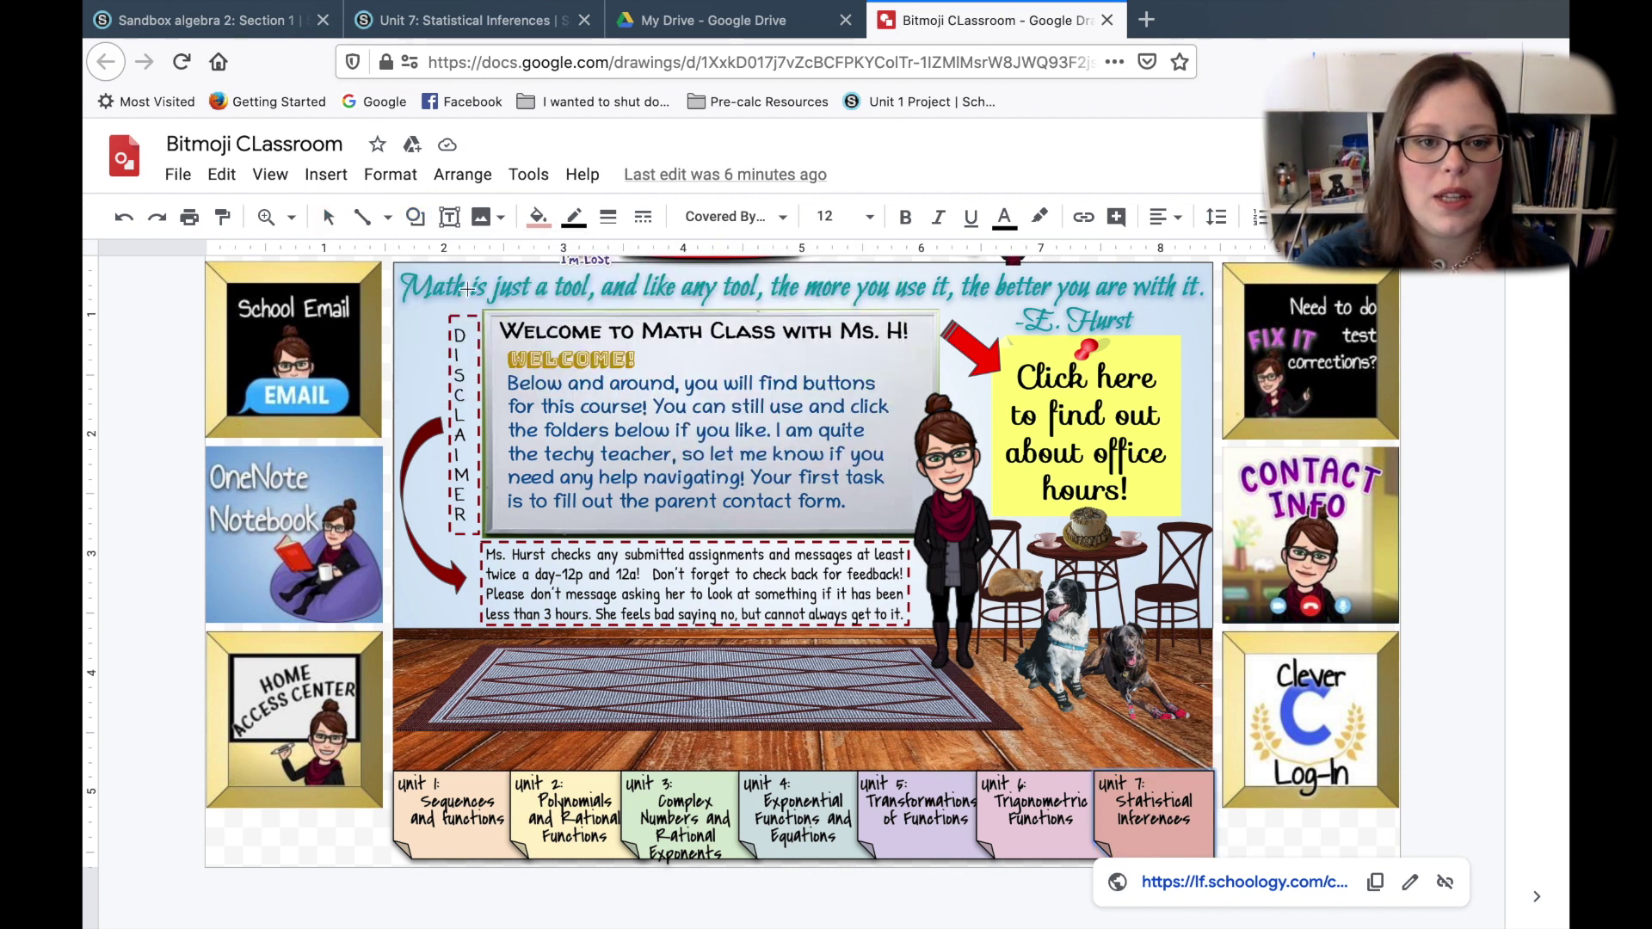
drag(467, 290, 1085, 739)
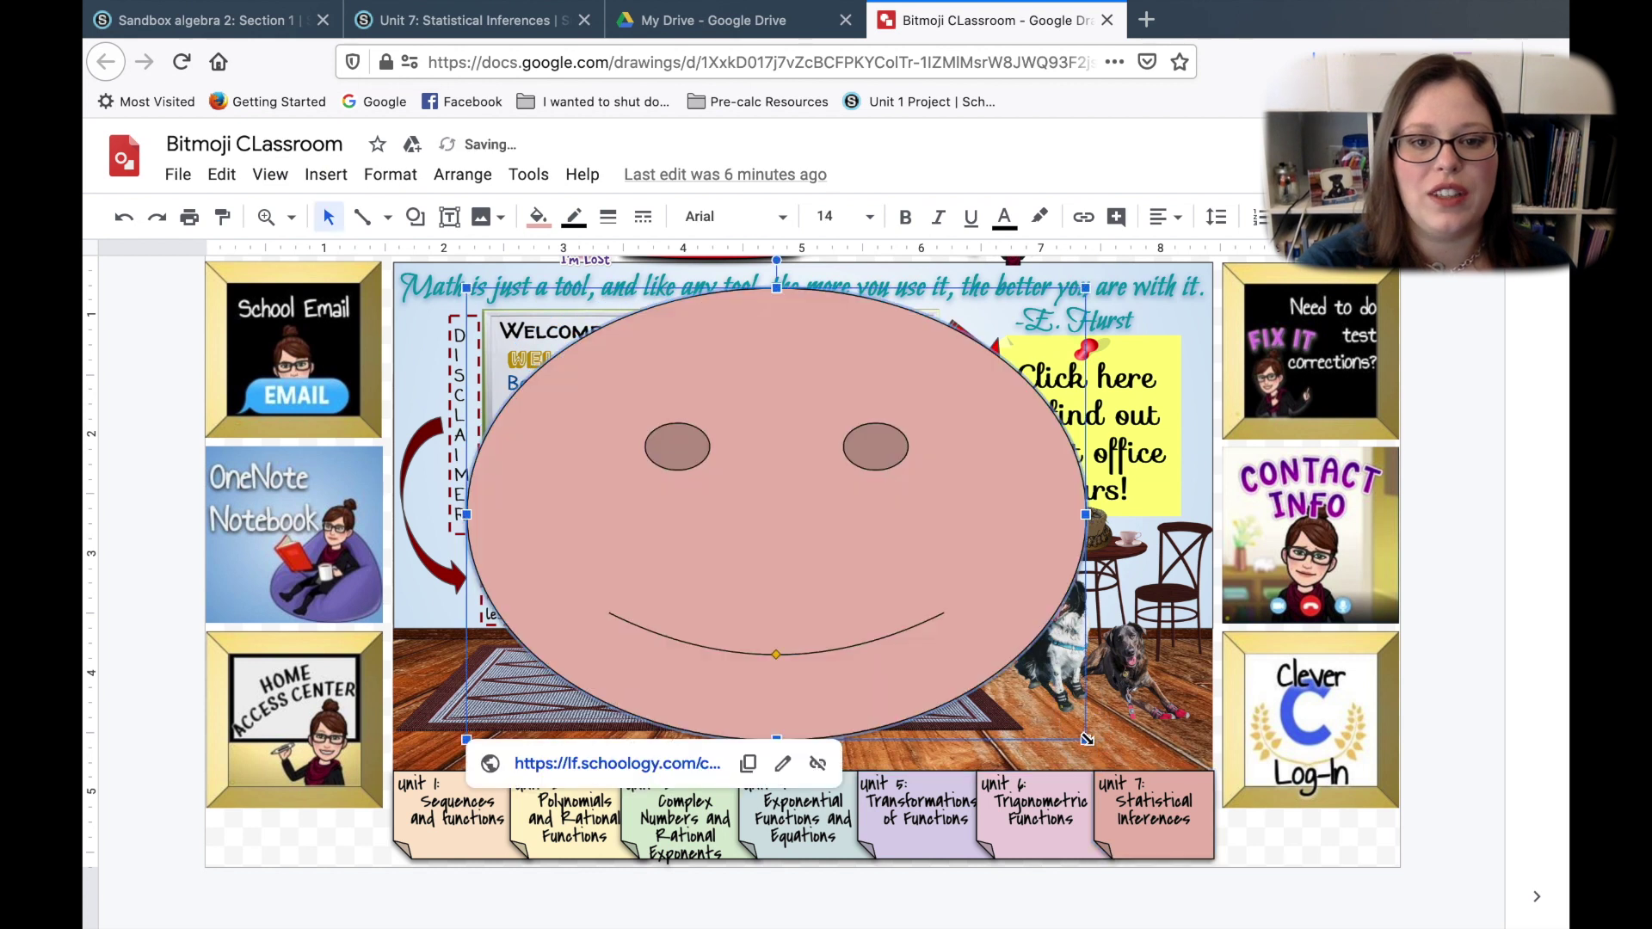
click(539, 218)
click(627, 394)
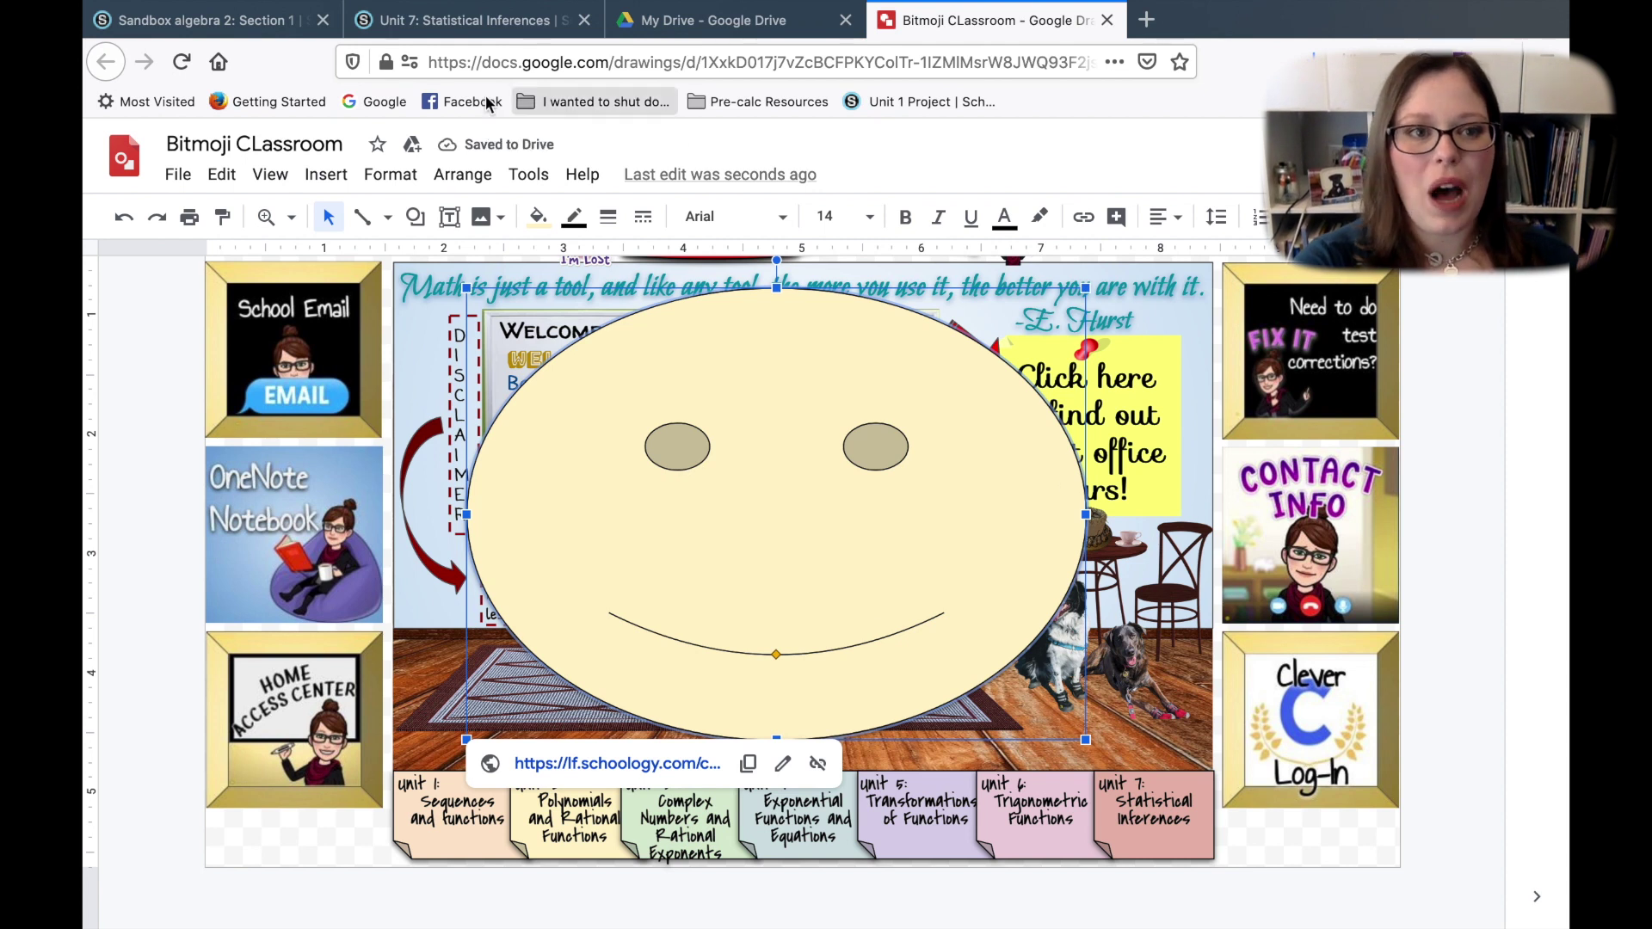
Reload the Schoology course updates twice until the smiley shows, then return to the drawing.
click(202, 20)
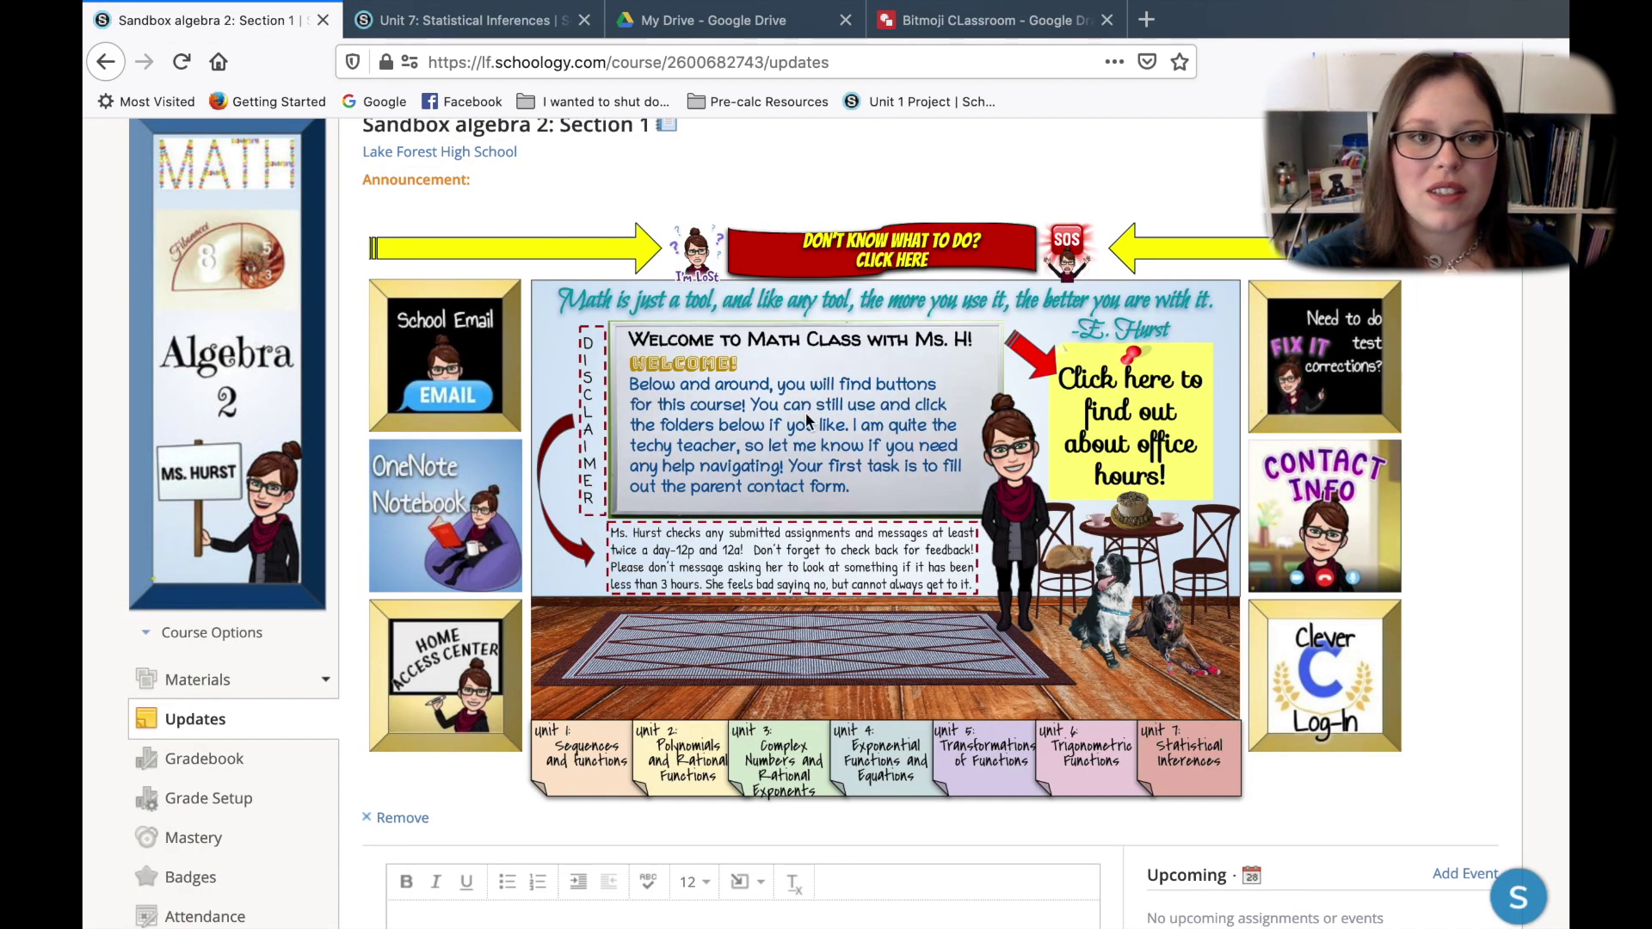
click(182, 61)
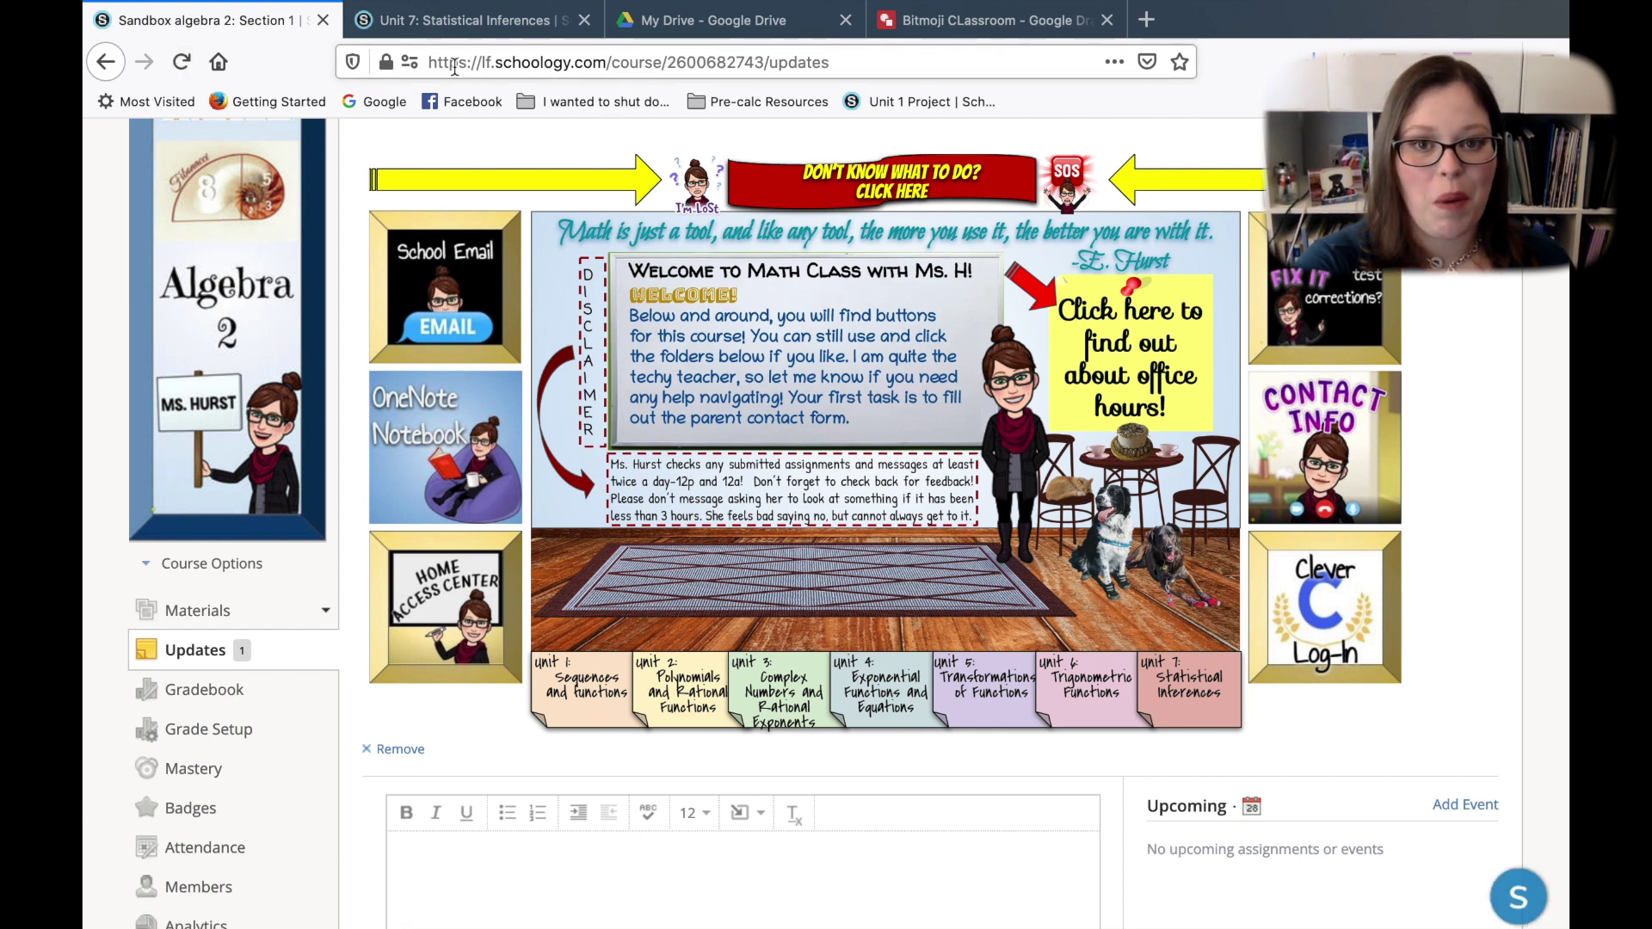
click(182, 61)
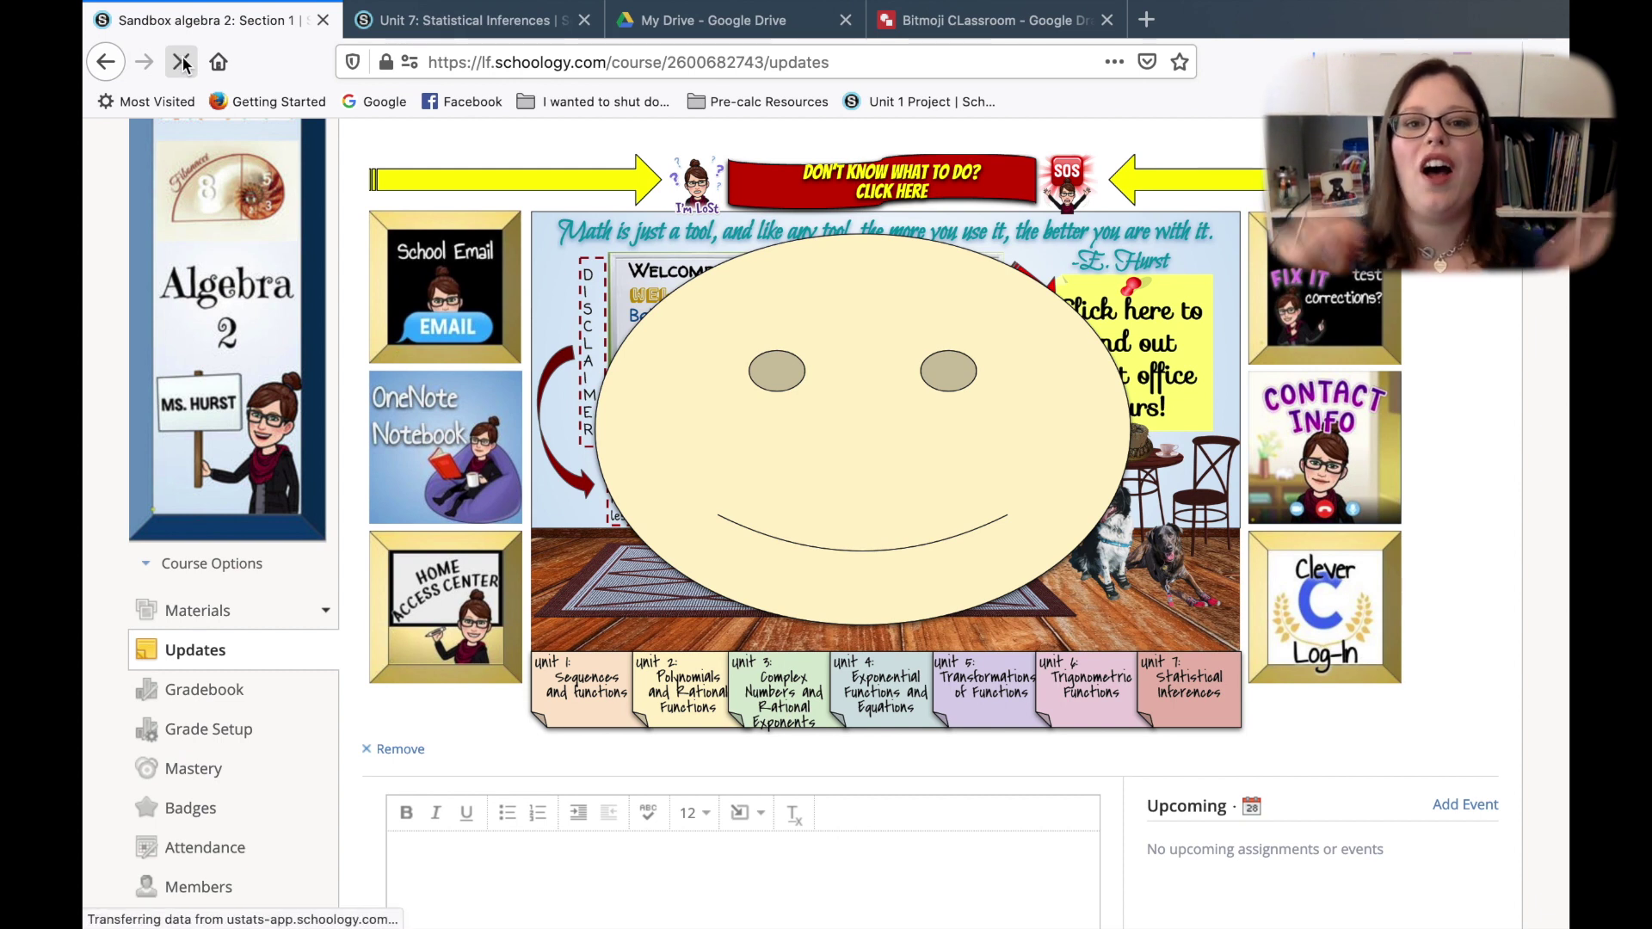
click(989, 20)
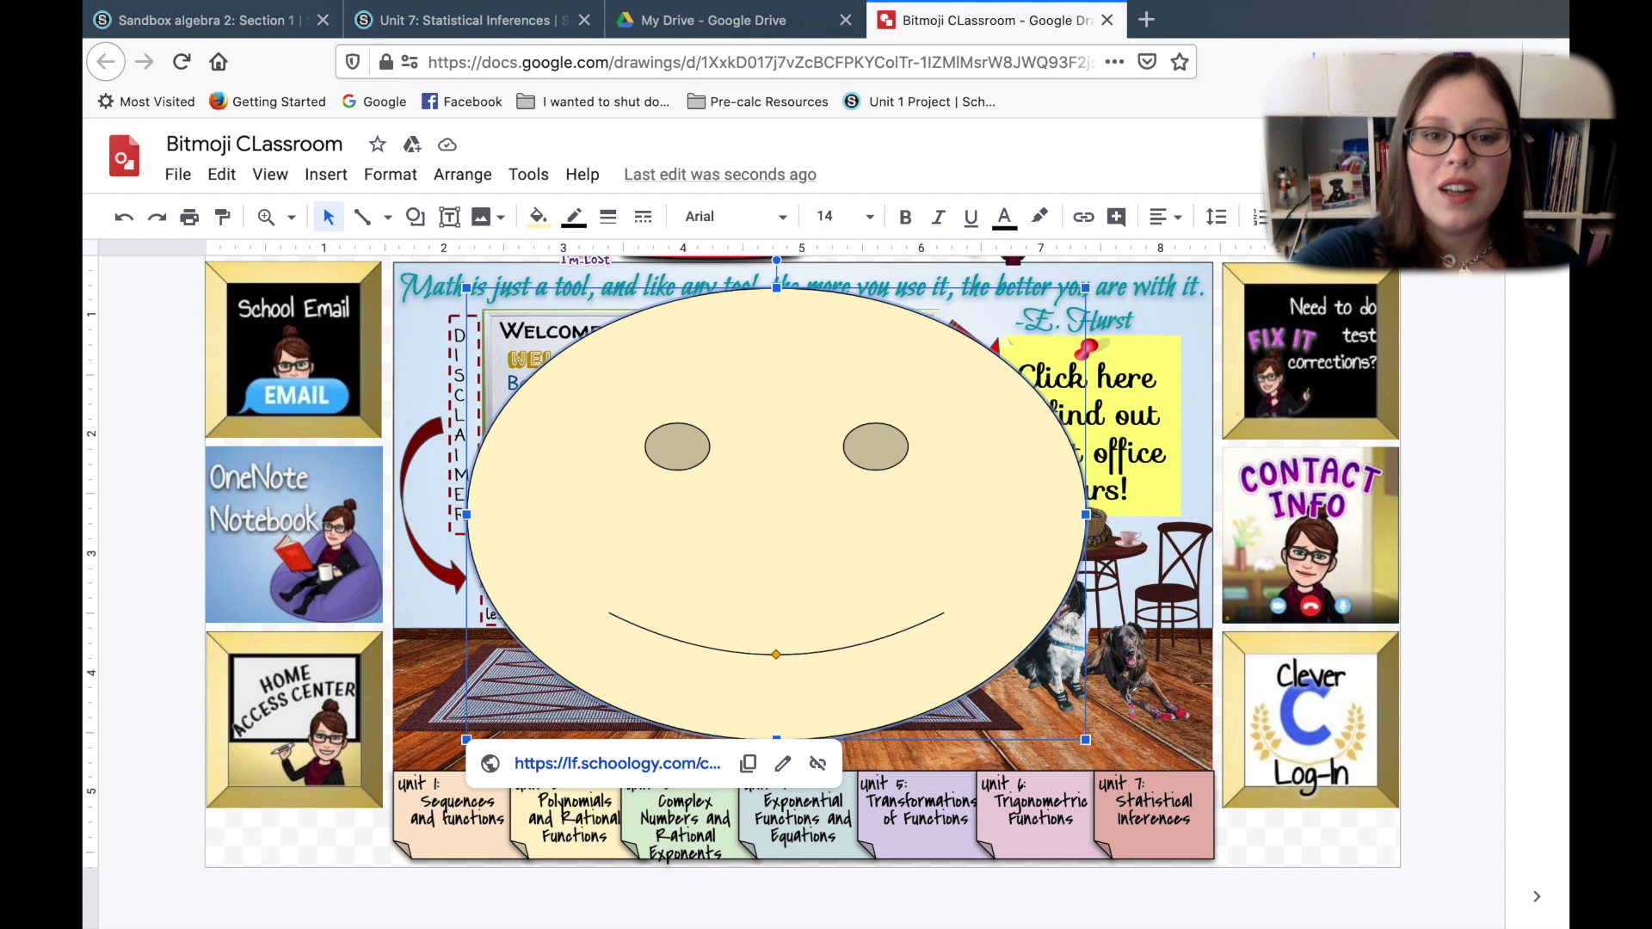
Delete the smiley face from the drawing and go back to the Schoology updates page.
key(Delete)
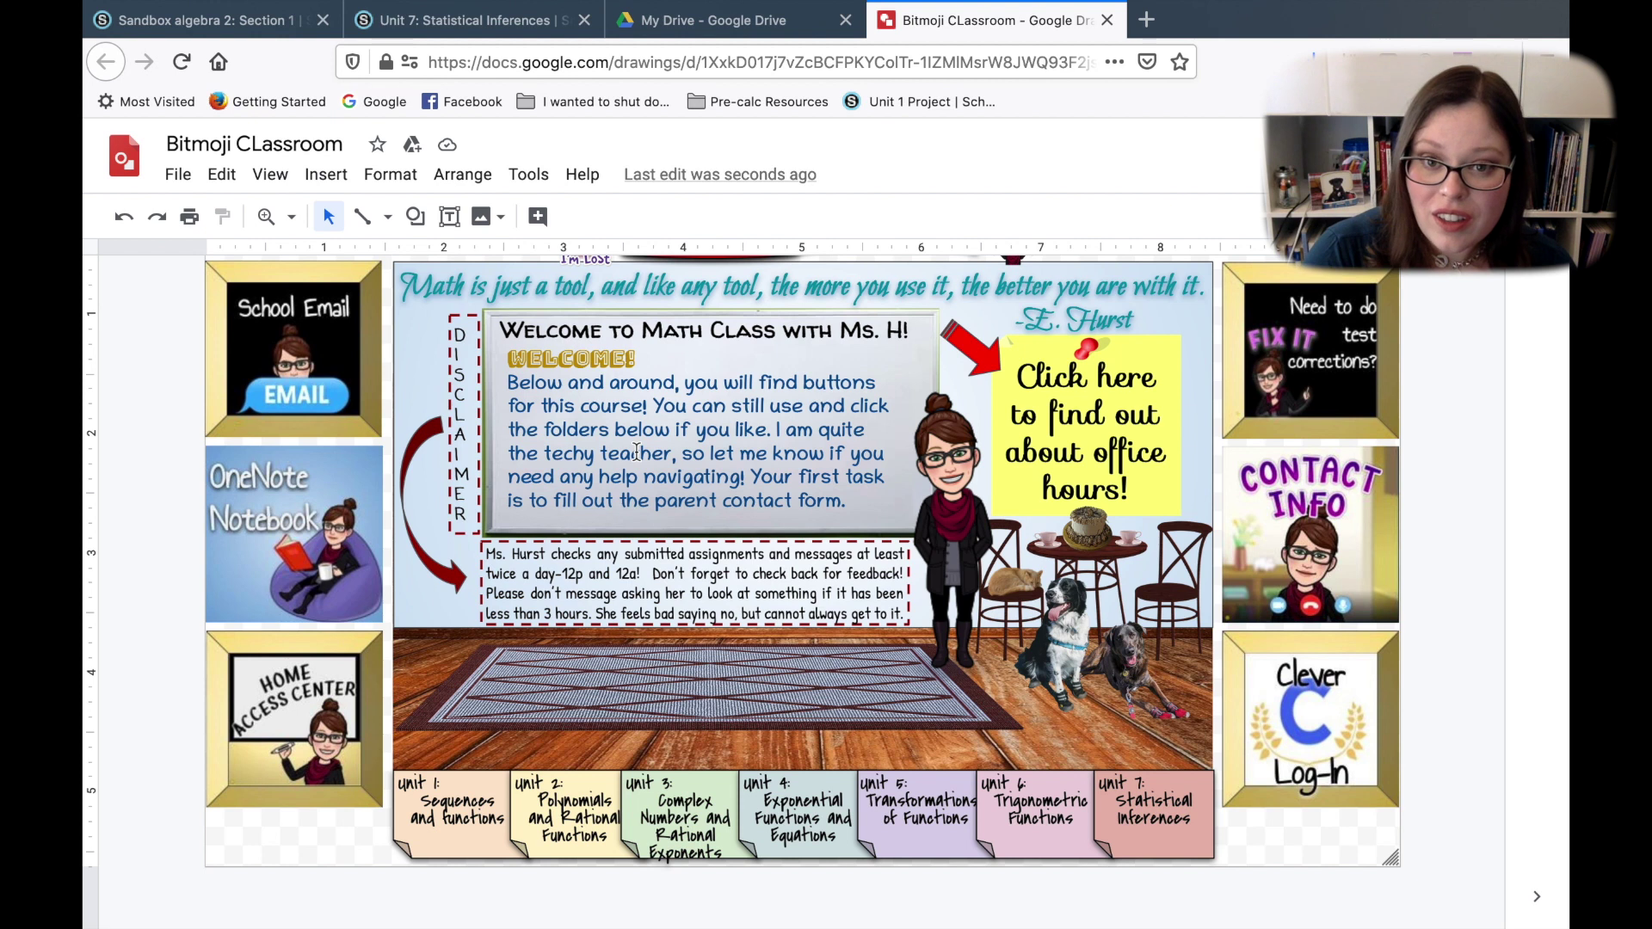
click(155, 19)
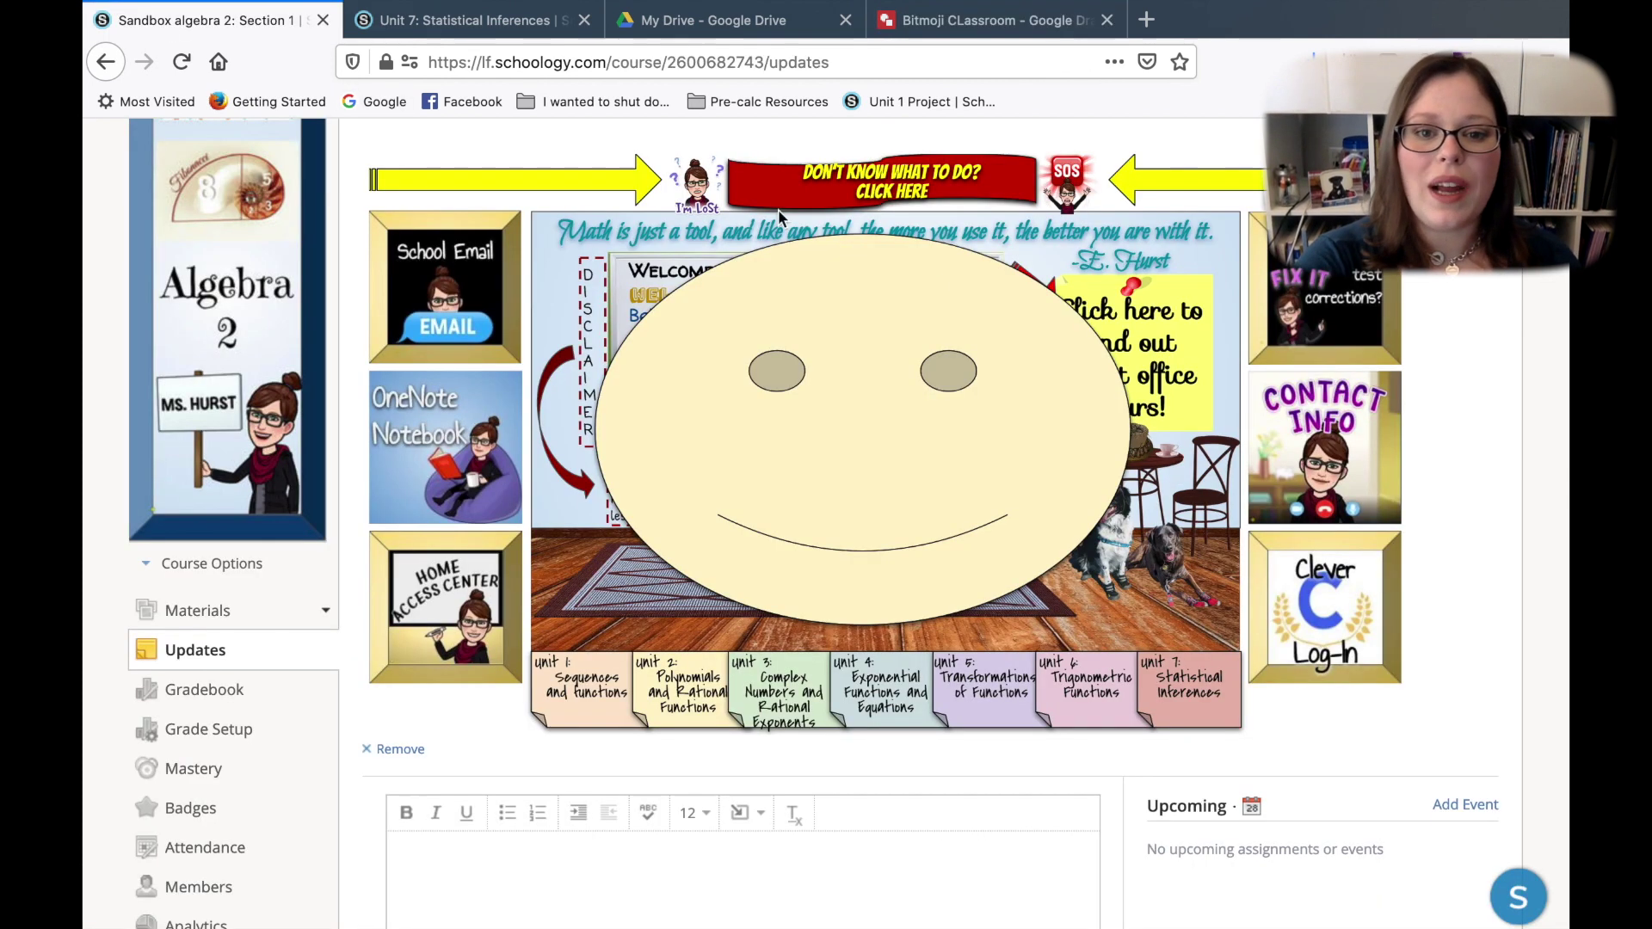
Reload the updates to show the restored classroom, then follow its 'Don't know what to do?' banner link.
click(181, 62)
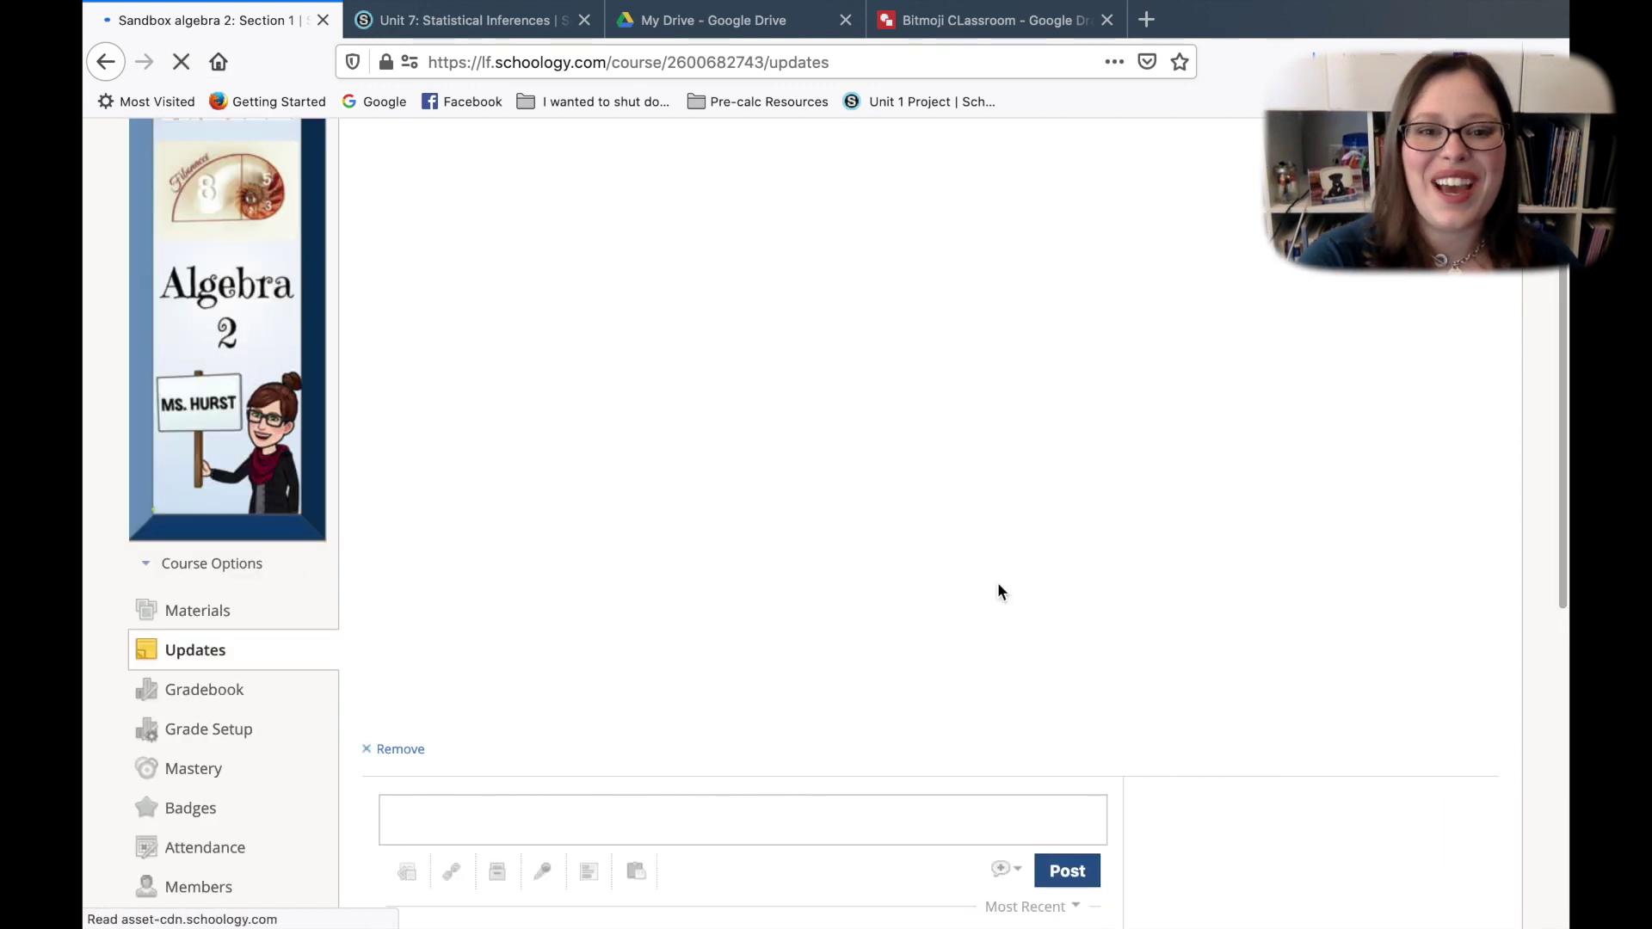
scroll(998, 590, up, 2)
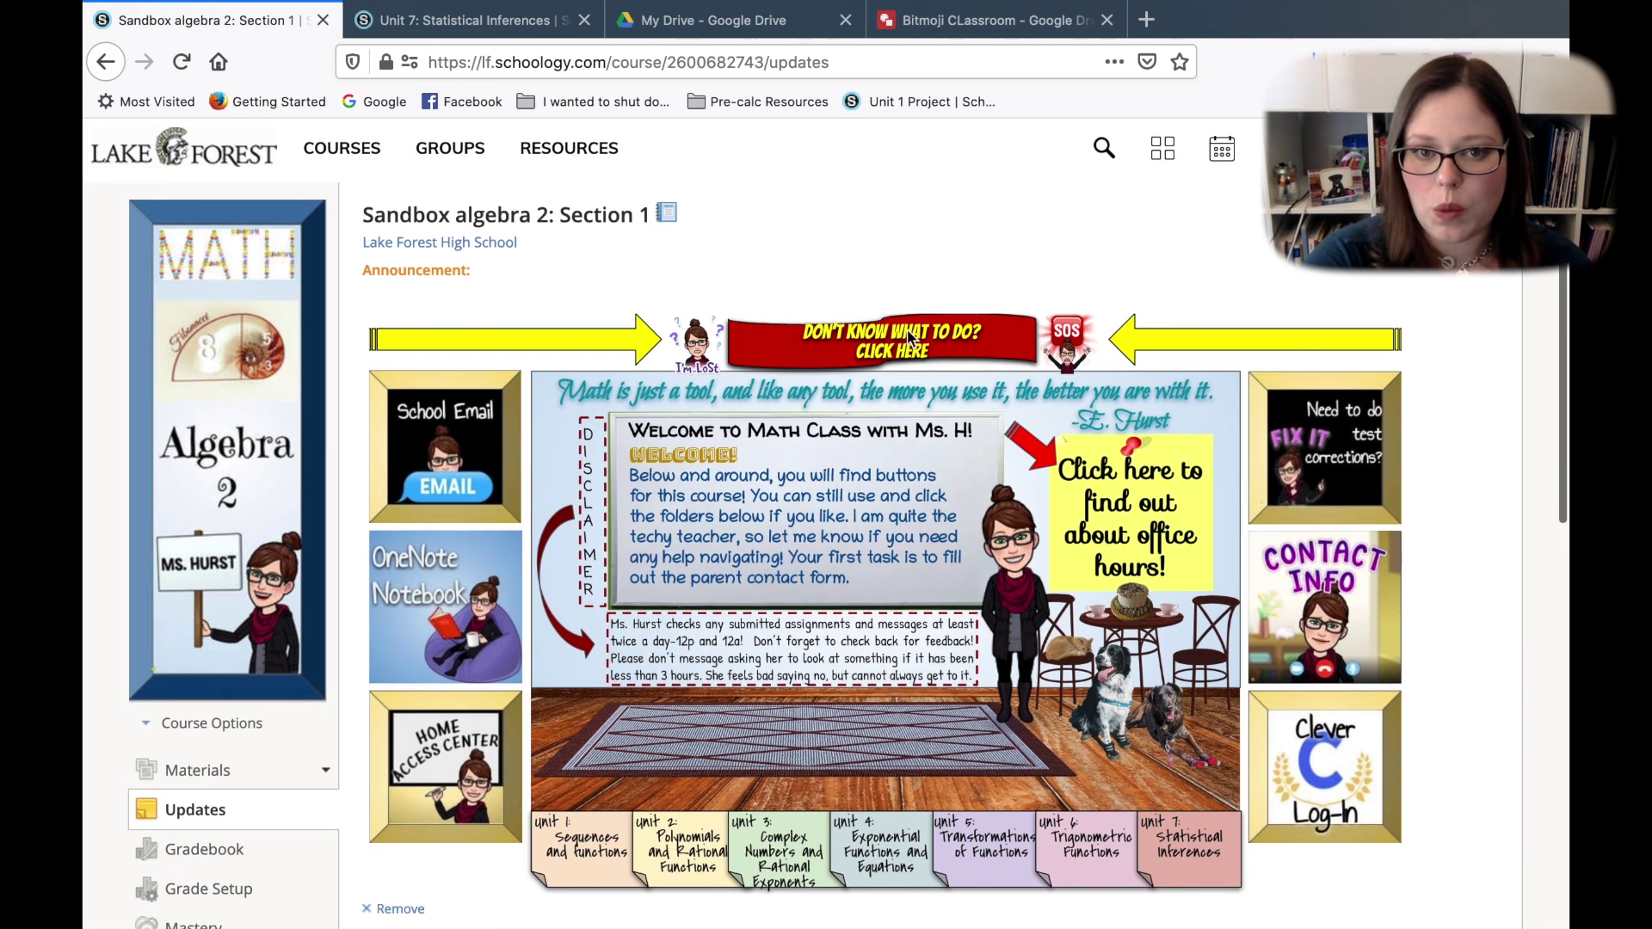
click(899, 336)
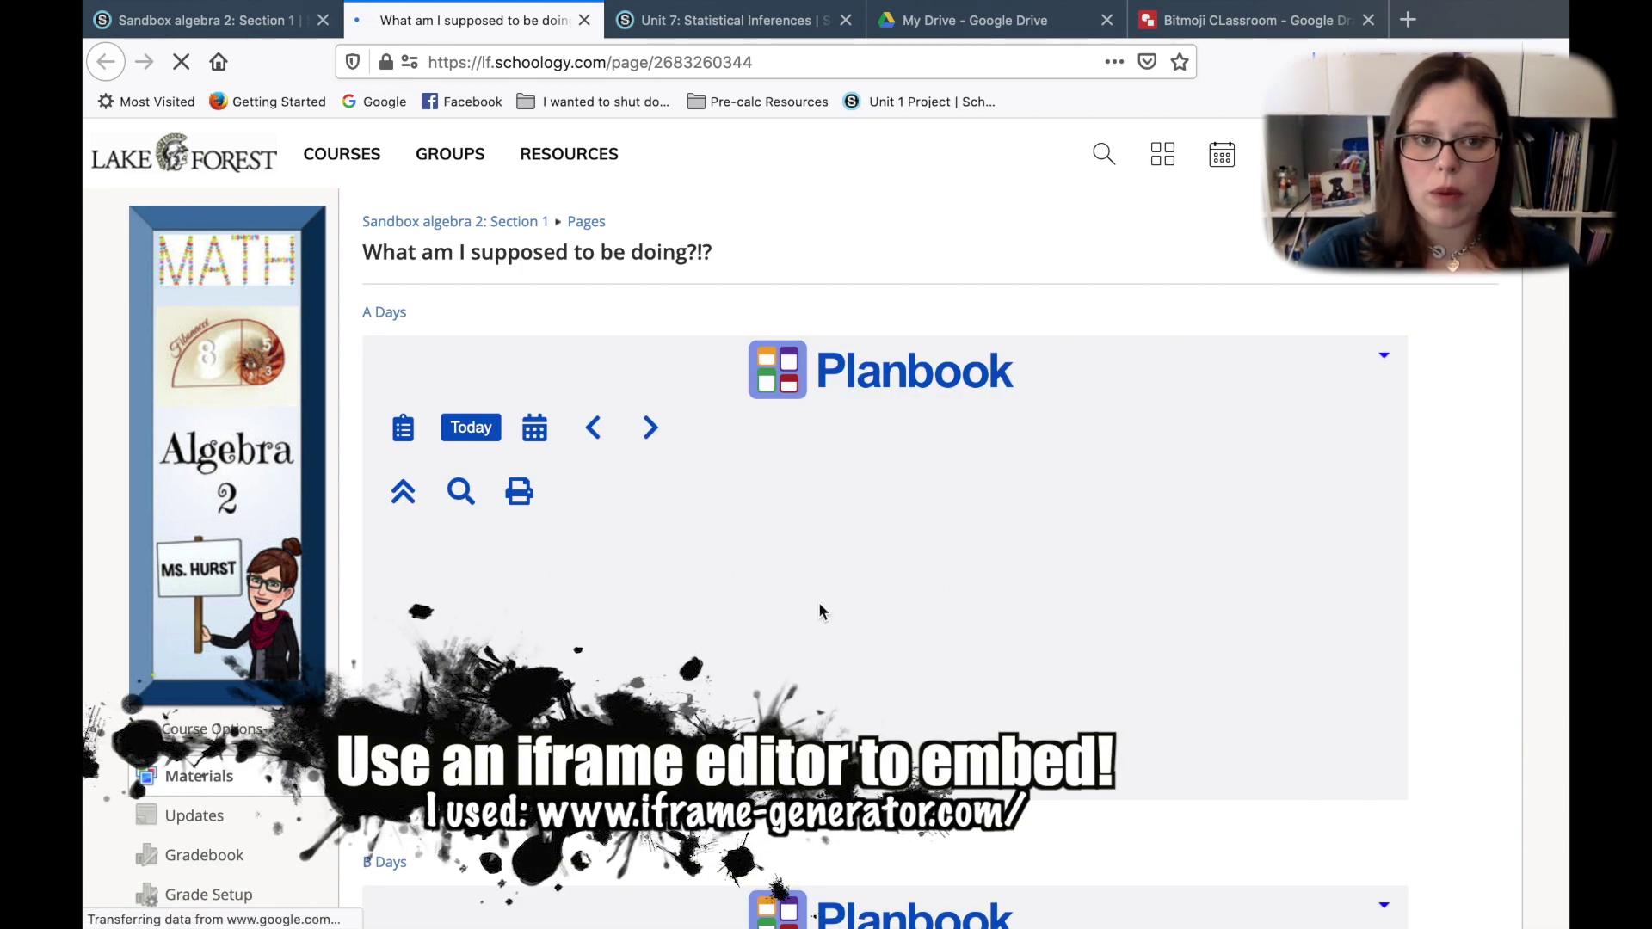
Scroll through the 'What am I supposed to be doing?!?' page, then return to Sandbox algebra 2: Section 1.
scroll(818, 610, down, 1)
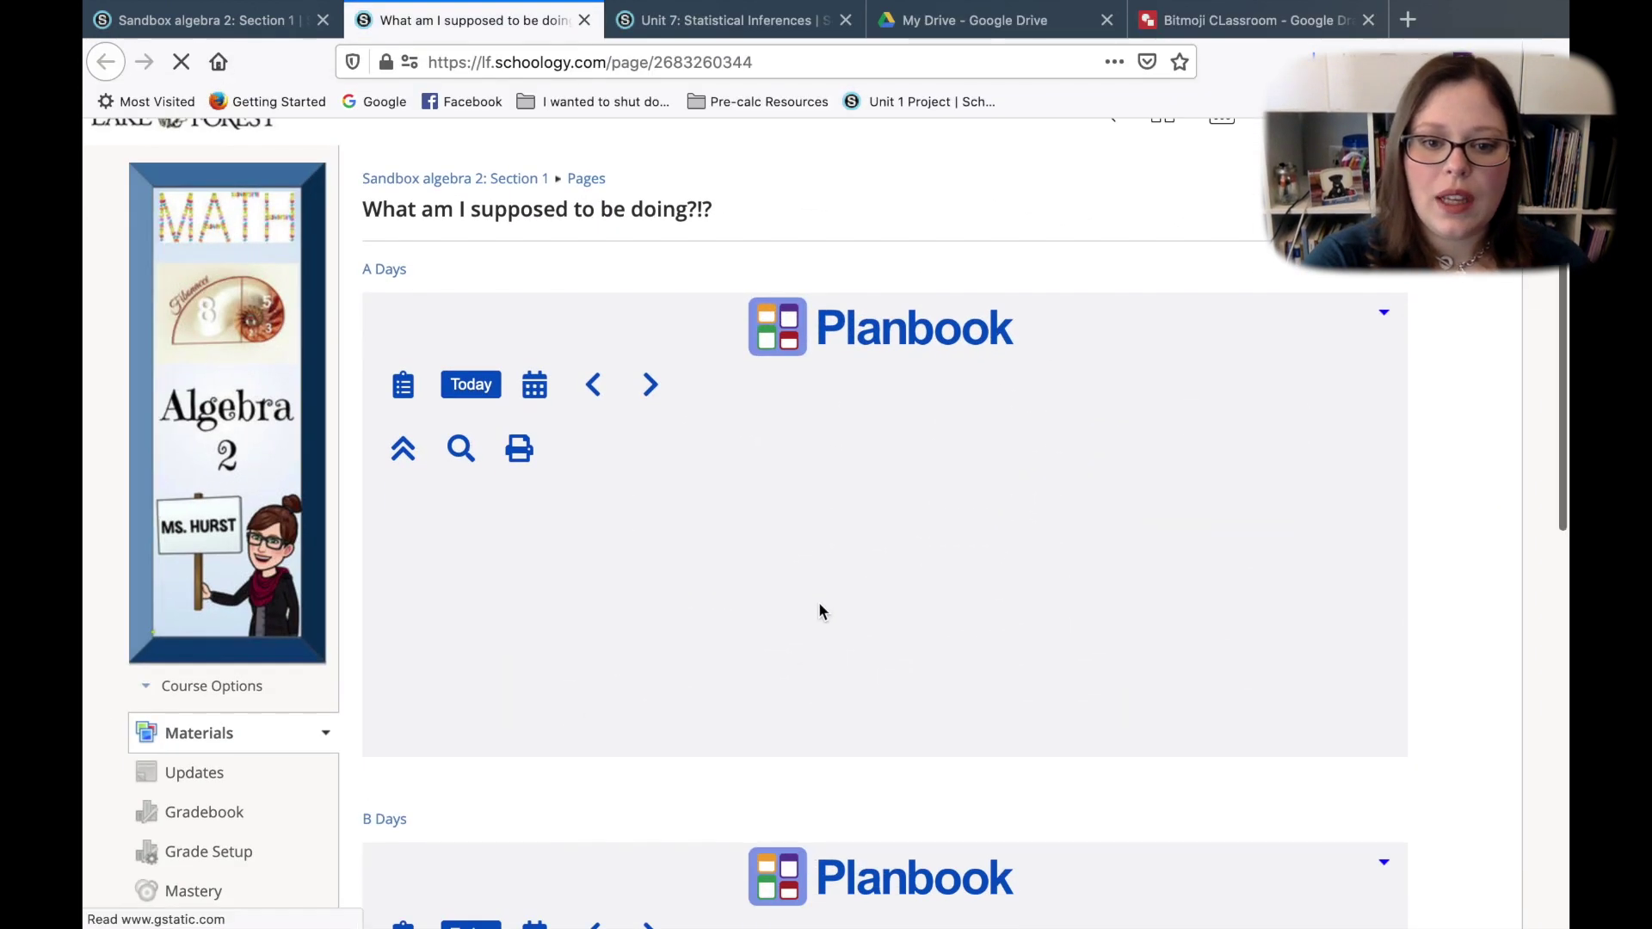
scroll(818, 610, up, 1)
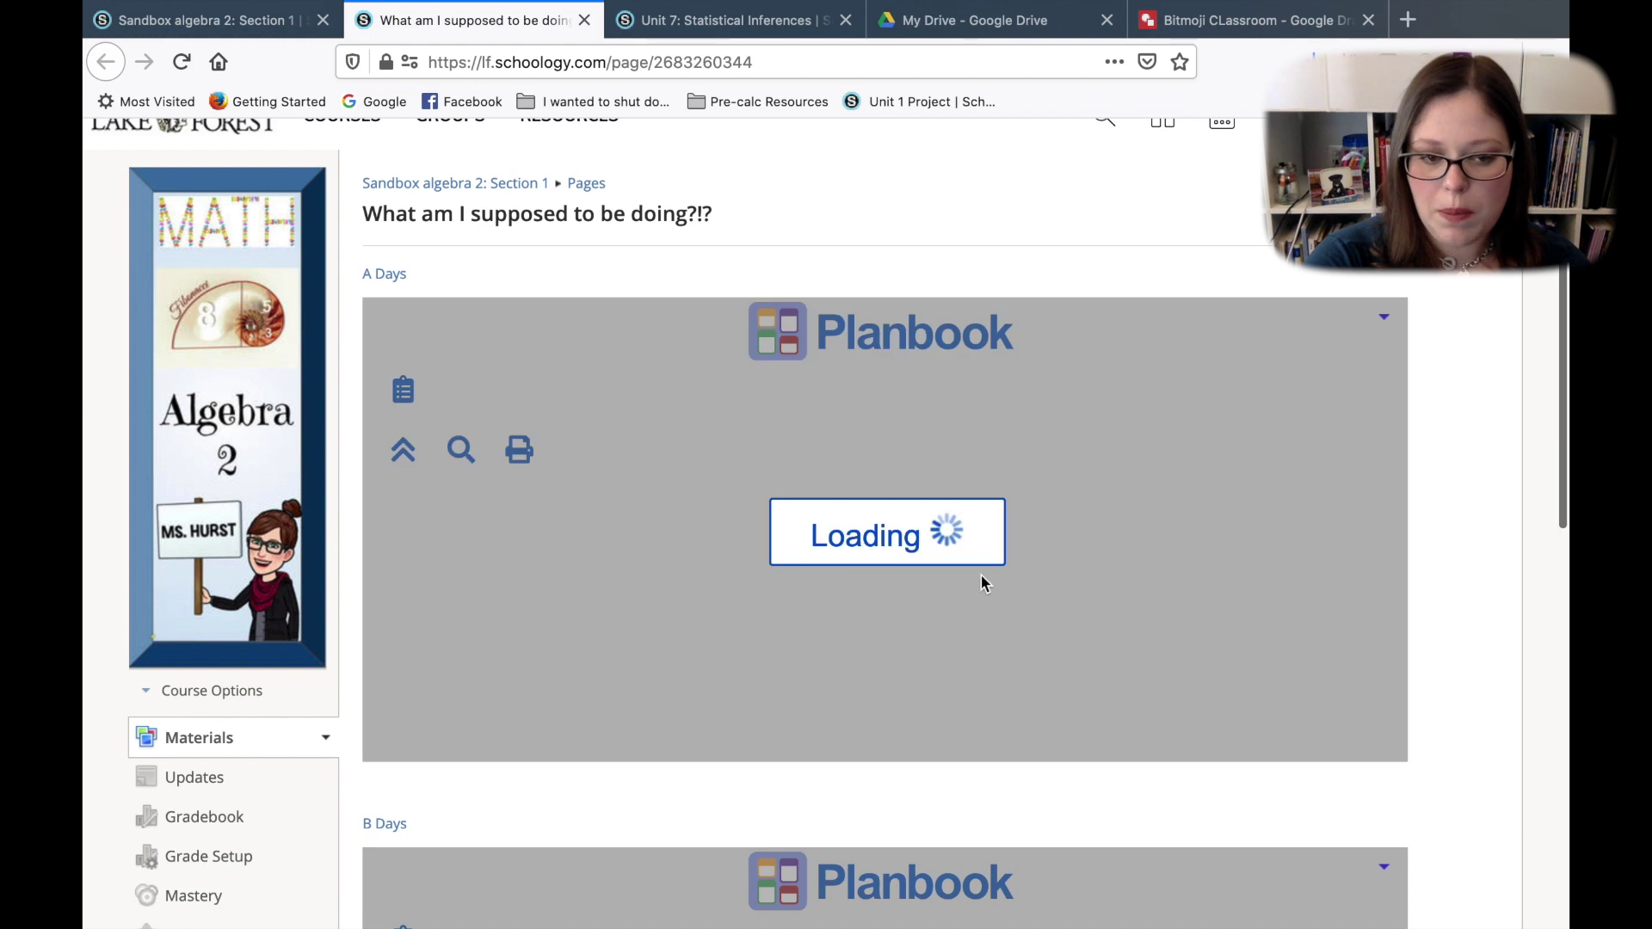
scroll(981, 584, down, 1)
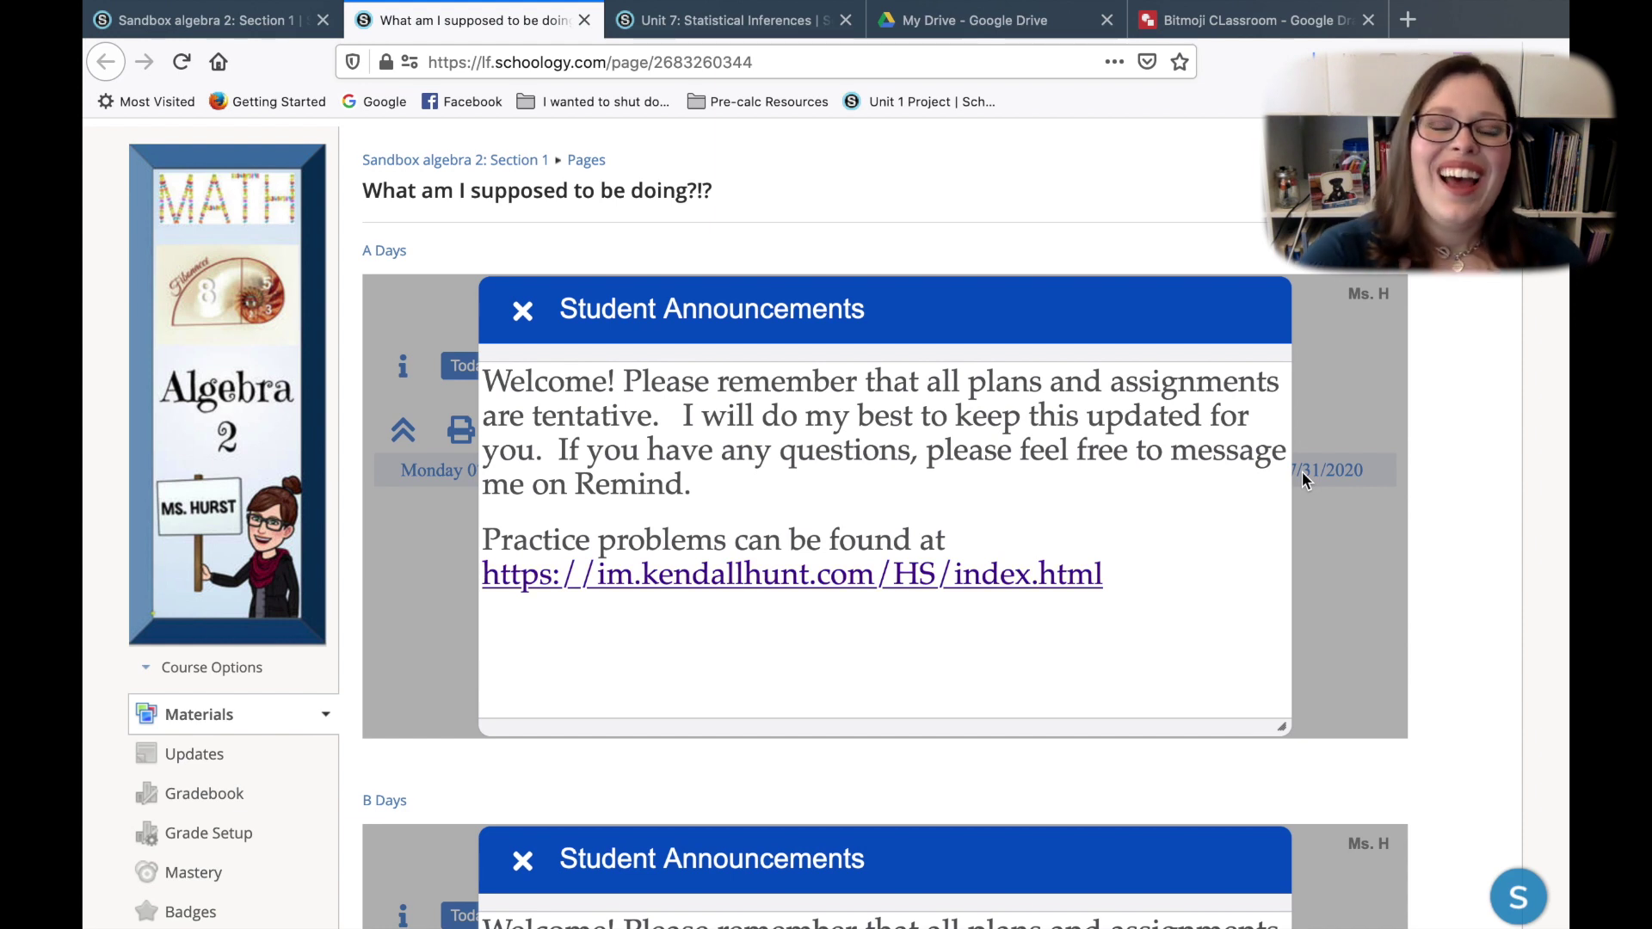
scroll(1303, 473, up, 2)
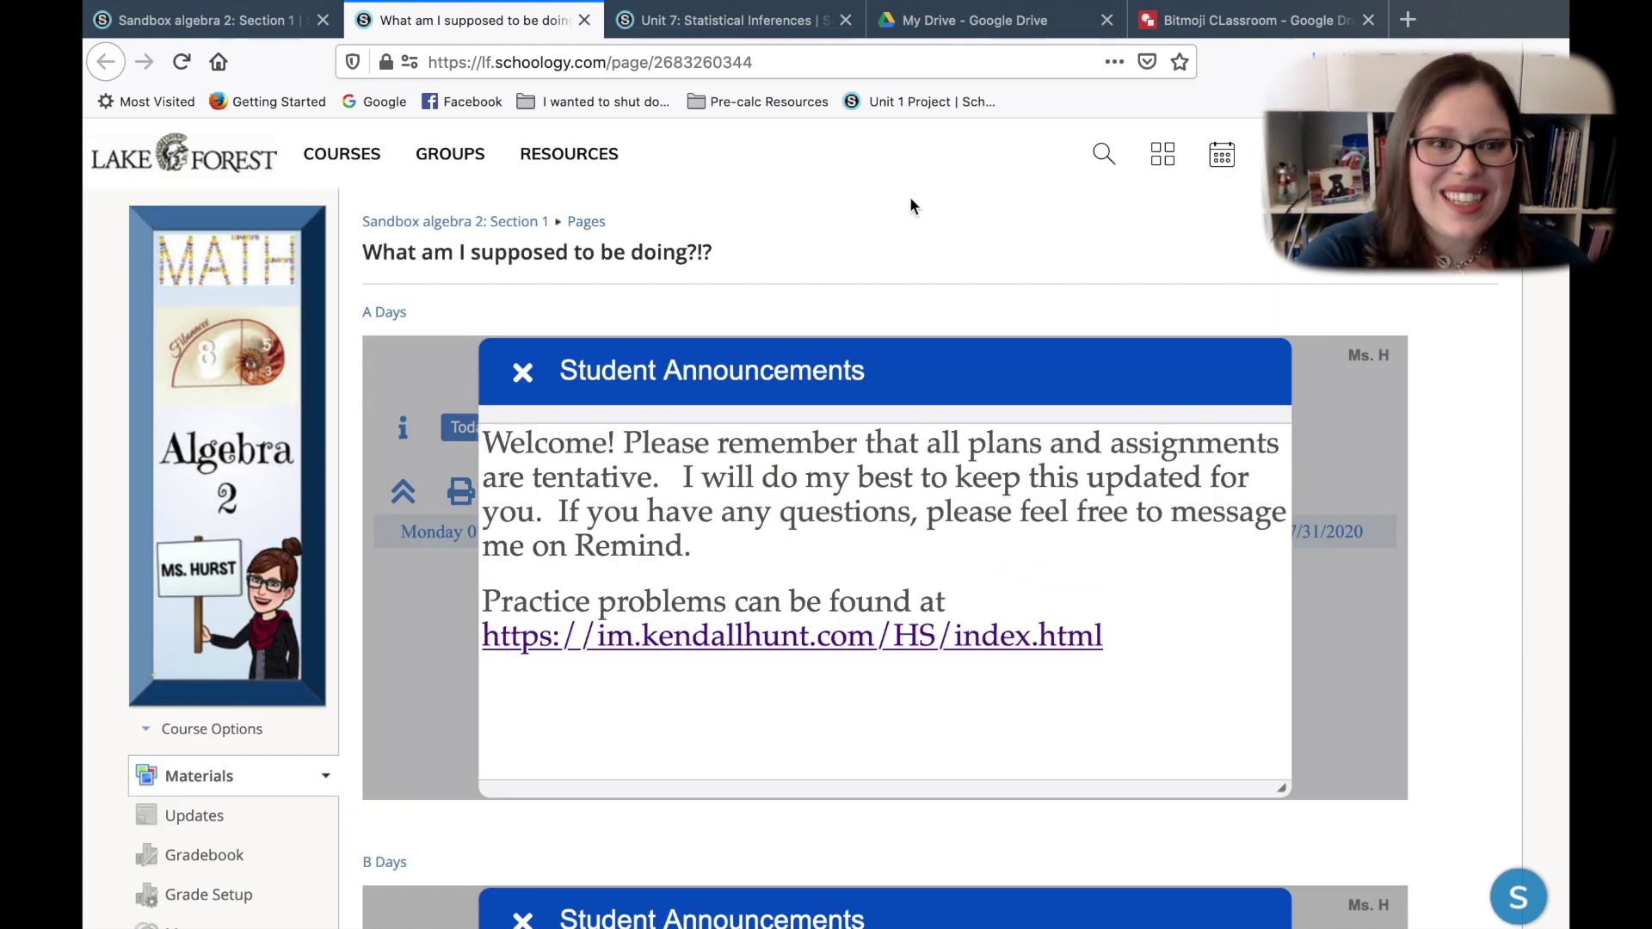
click(386, 226)
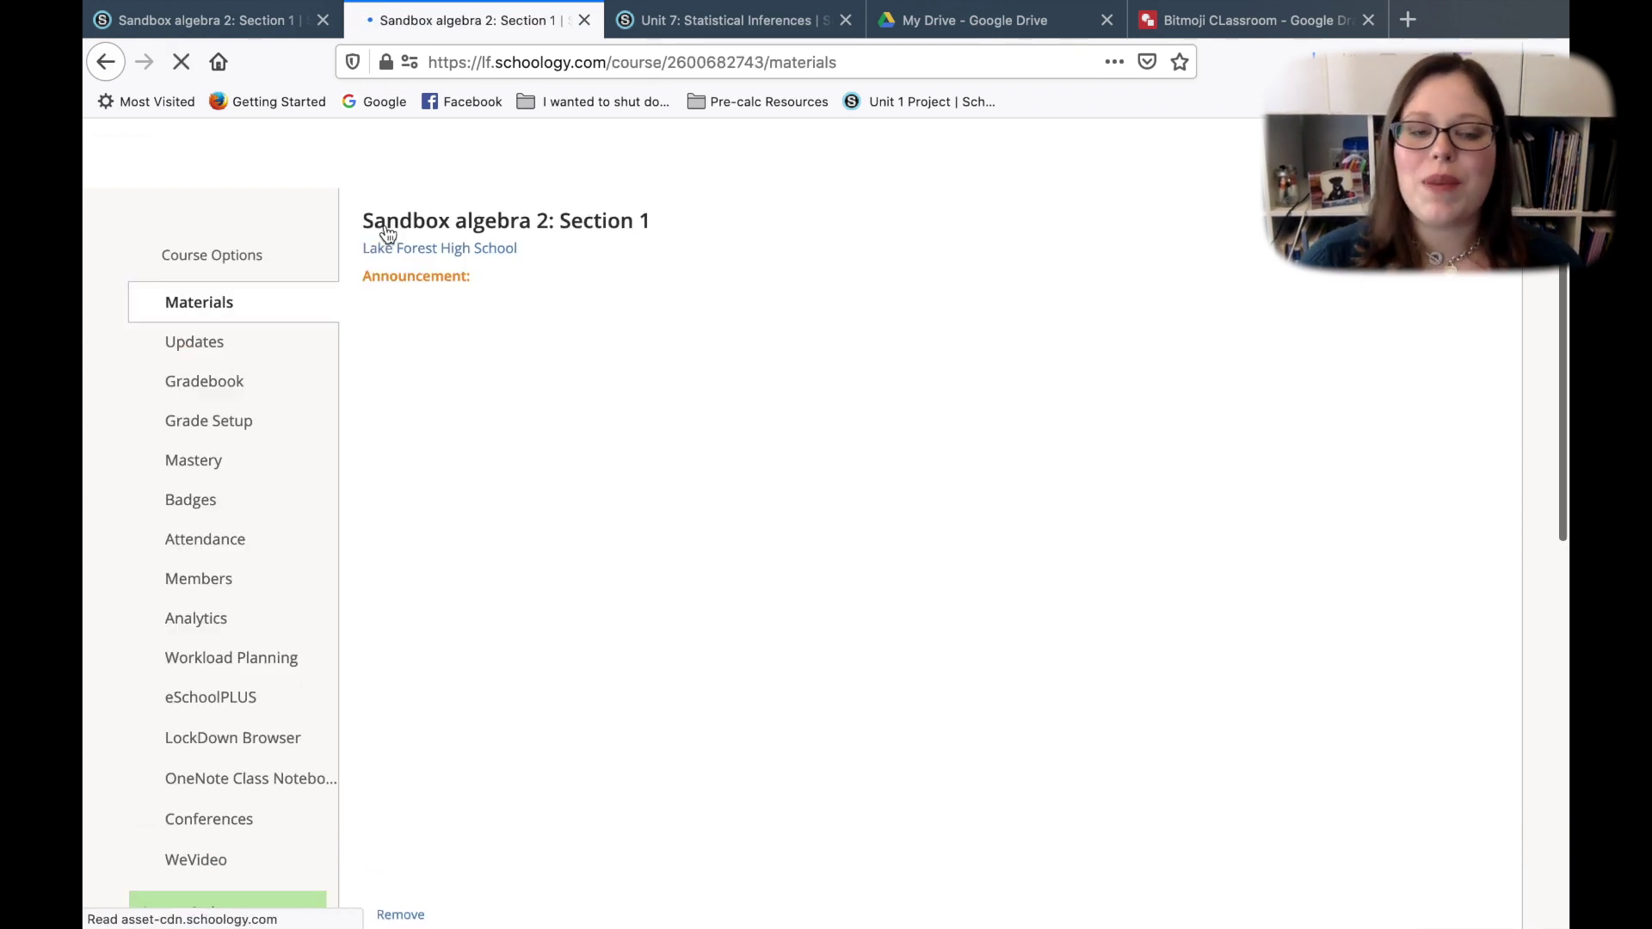